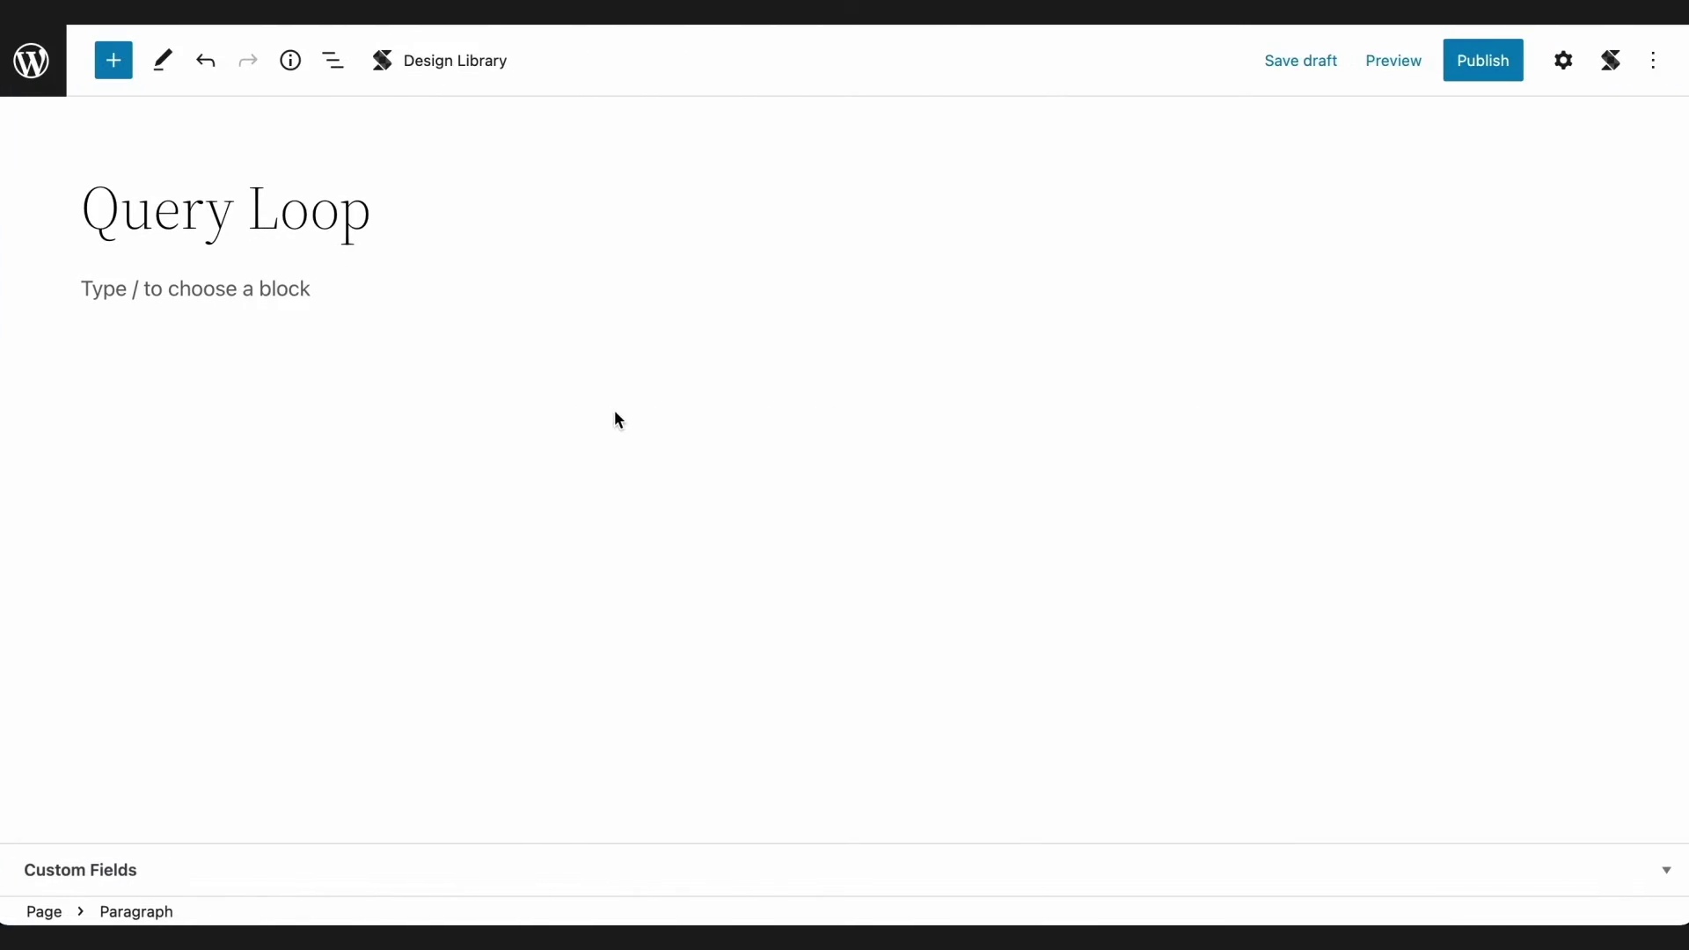
Insert a Query Loop block in the empty paragraph with the /query loop command.
{"action": "left_click", "coordinate": [261, 292]}
{"action": "type", "text": "/q"}
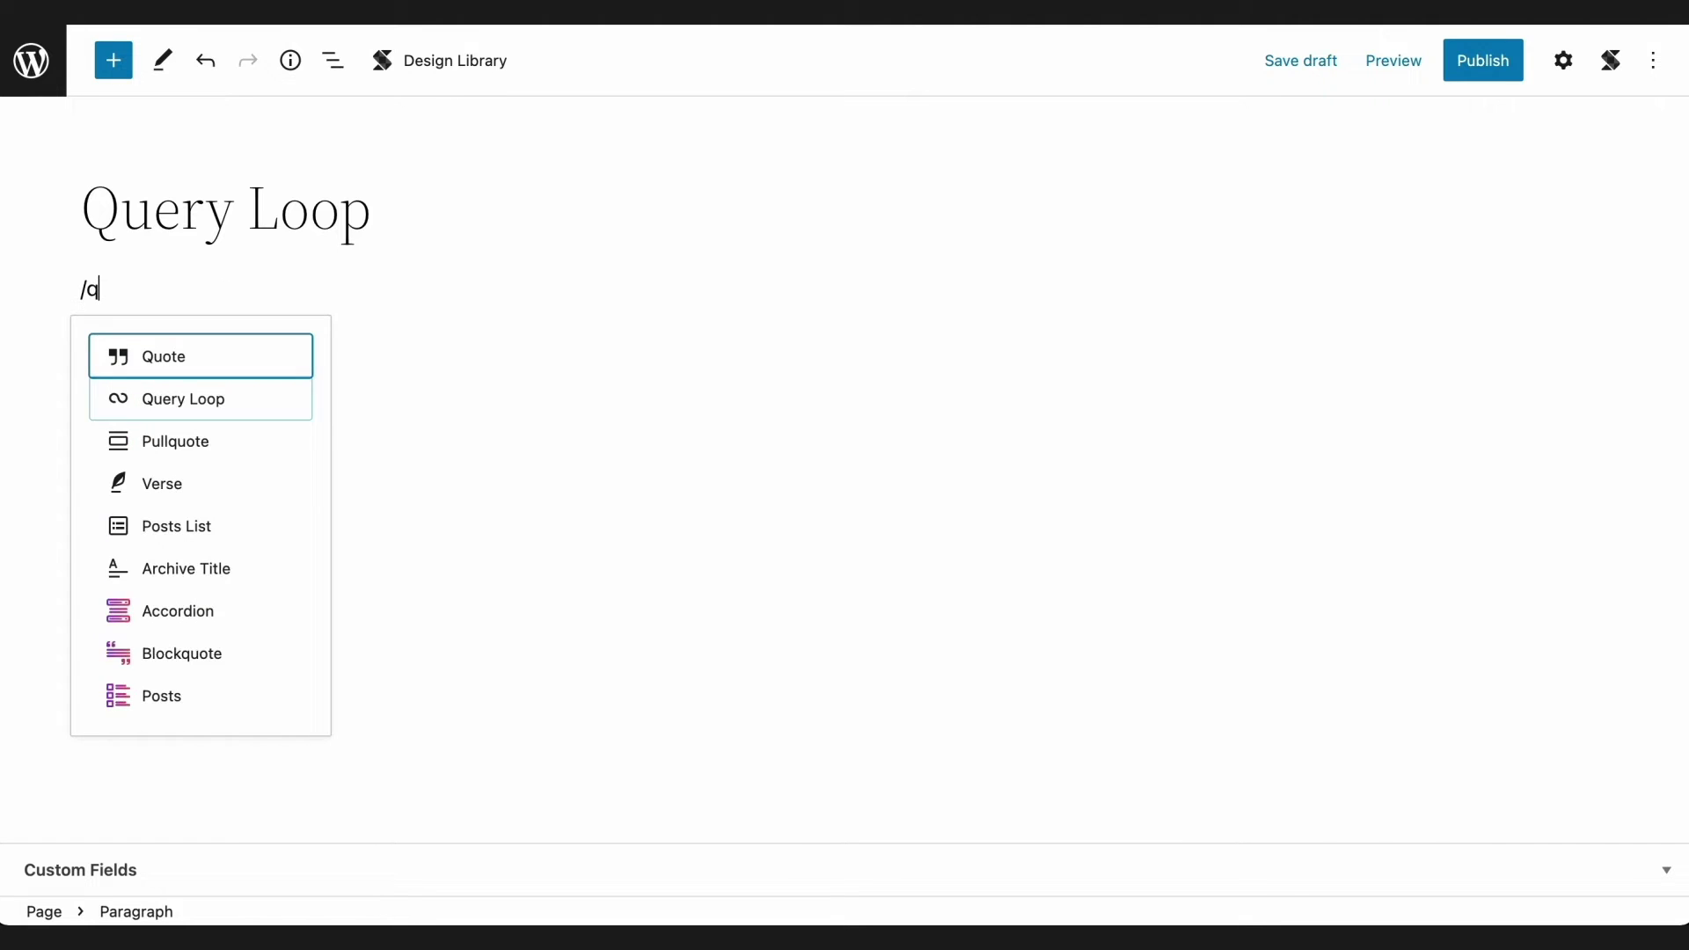
{"action": "type", "text": "uery loop"}
{"action": "key", "text": "Return"}
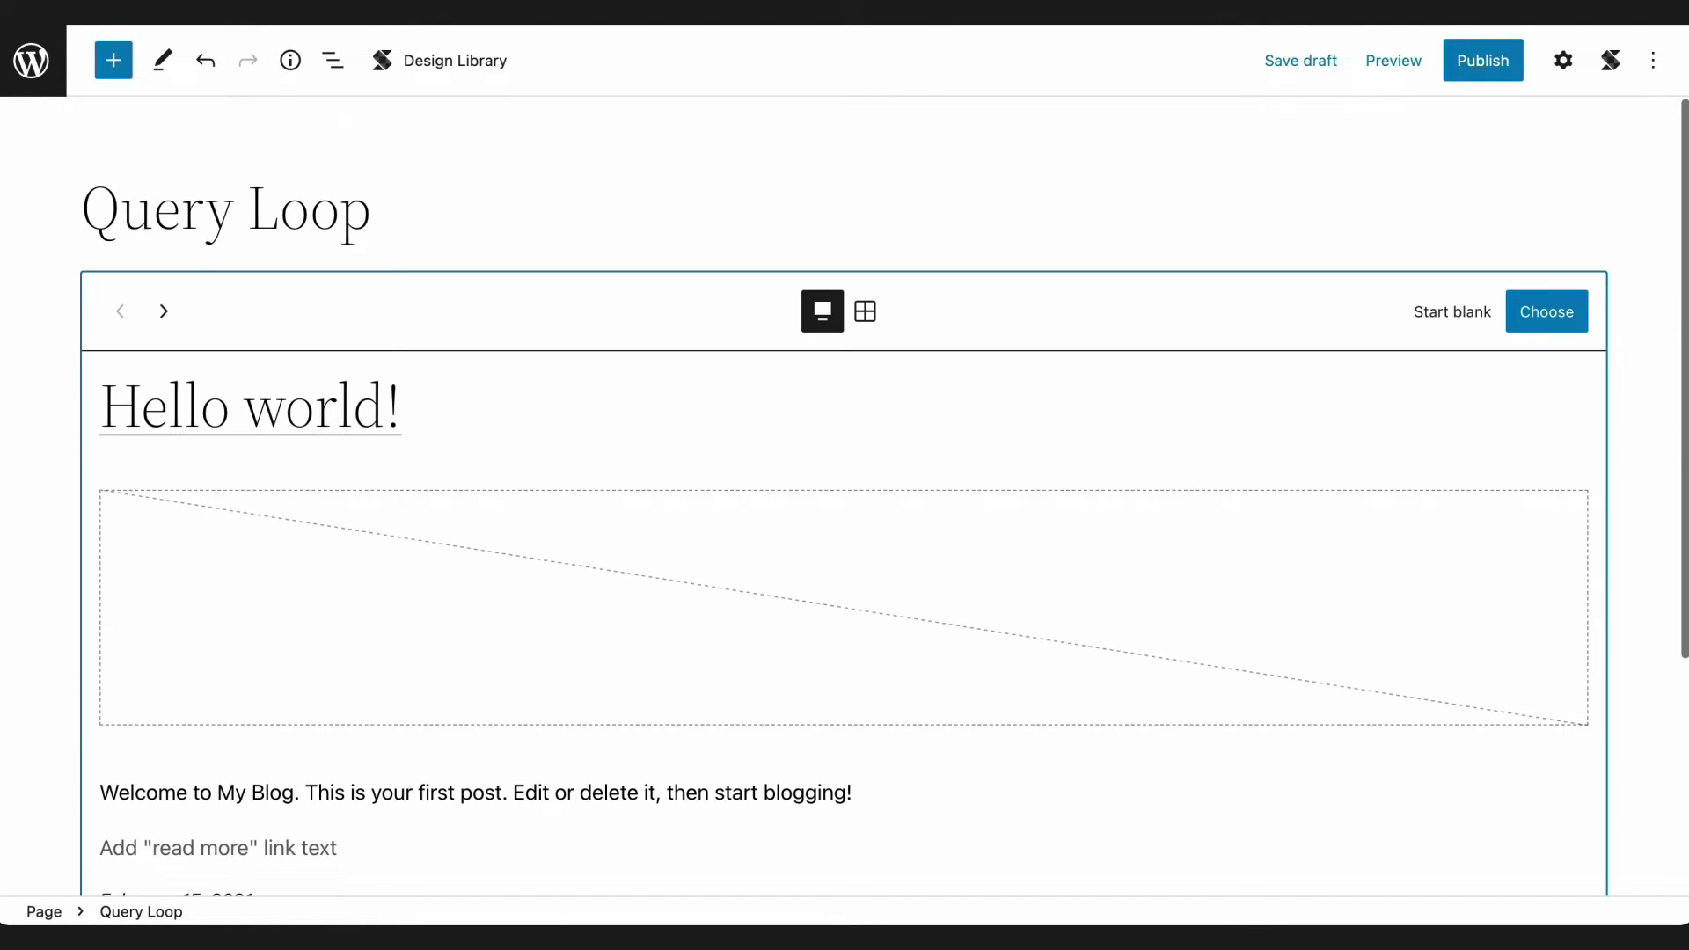
Browse the Query Loop patterns in carousel and grid views, then start blank.
{"action": "left_click", "coordinate": [164, 311]}
{"action": "left_click", "coordinate": [163, 311]}
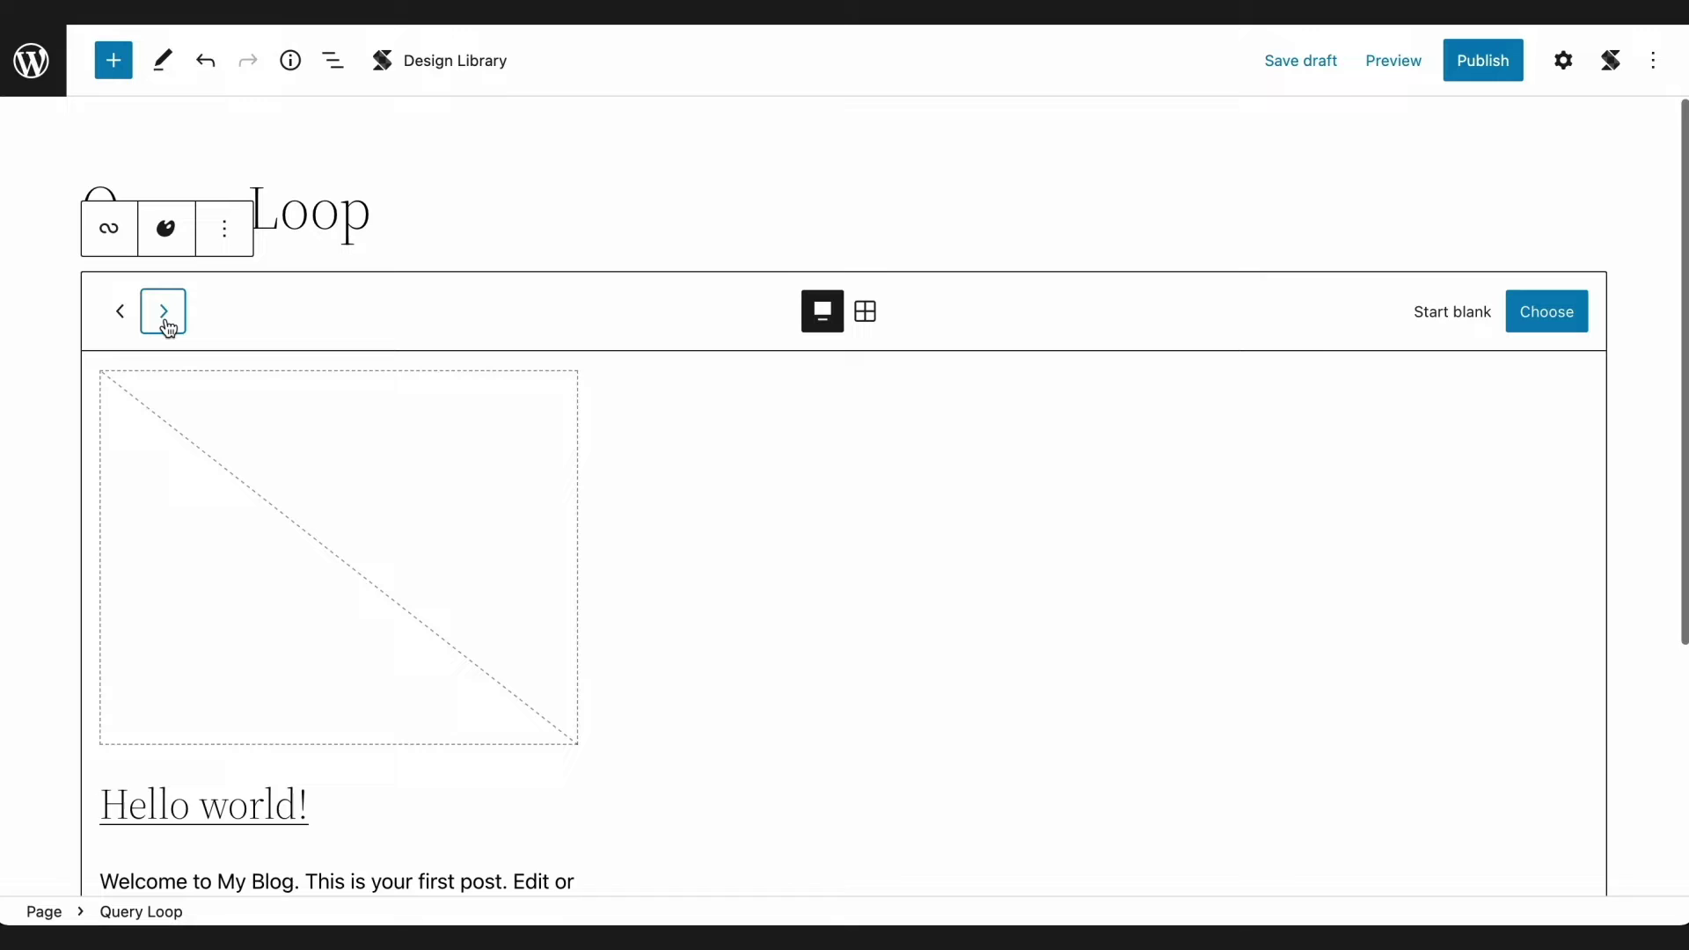
{"action": "left_click", "coordinate": [164, 312]}
{"action": "left_click", "coordinate": [163, 312]}
{"action": "left_click", "coordinate": [163, 312]}
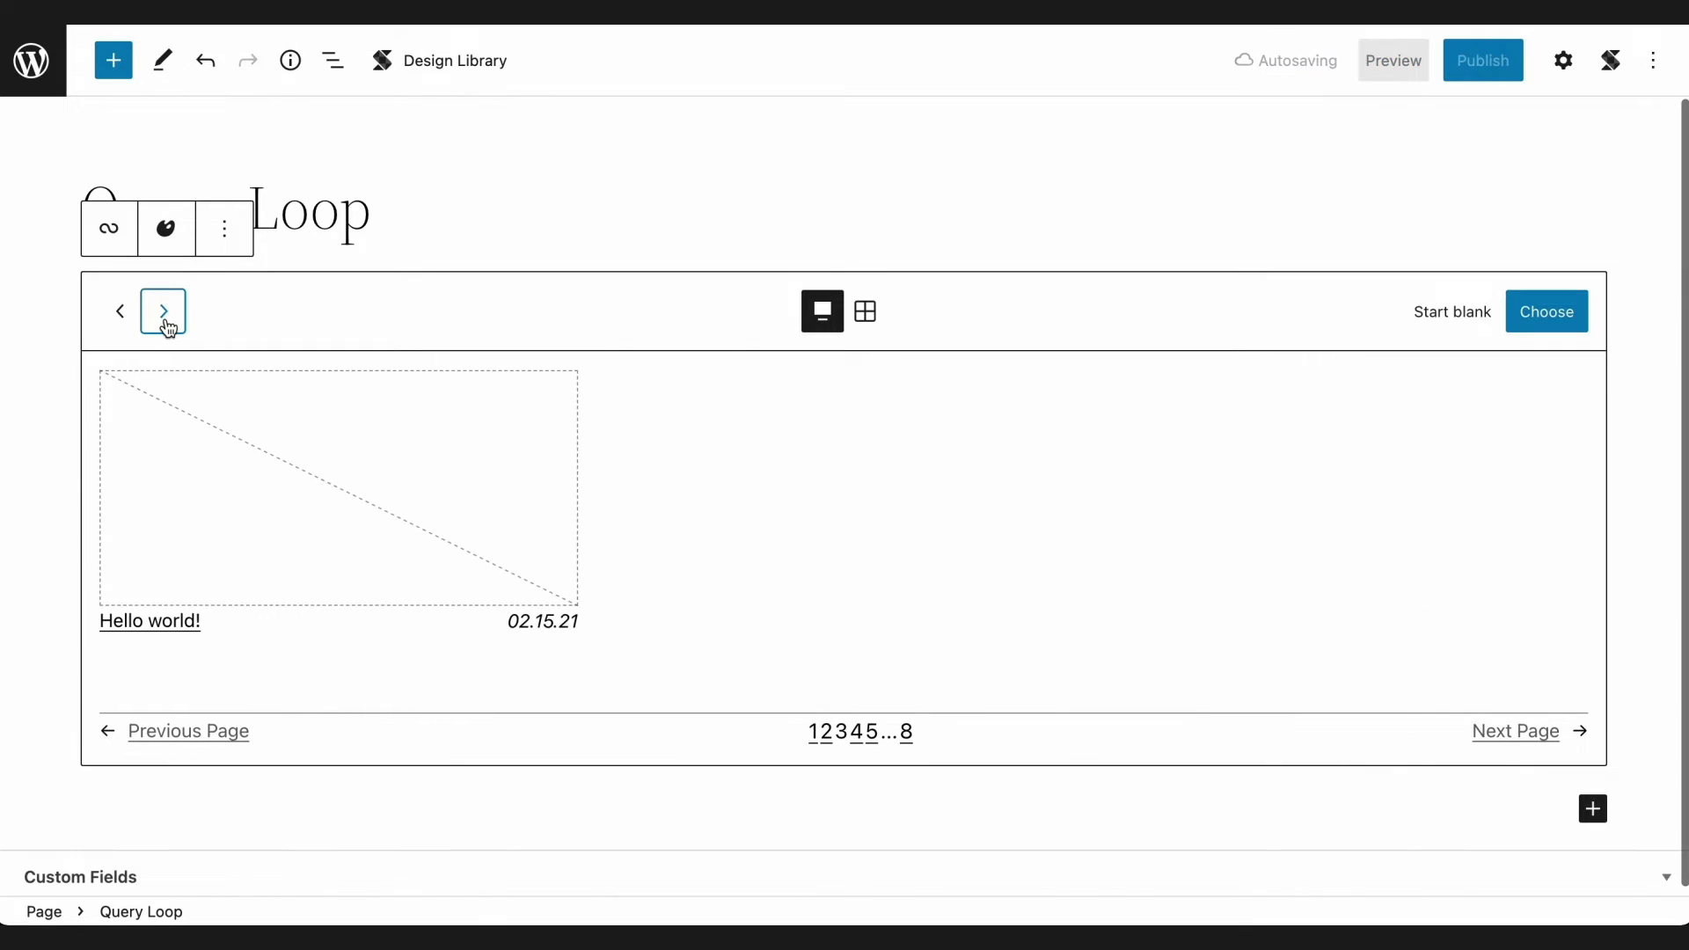
{"action": "left_click", "coordinate": [866, 312]}
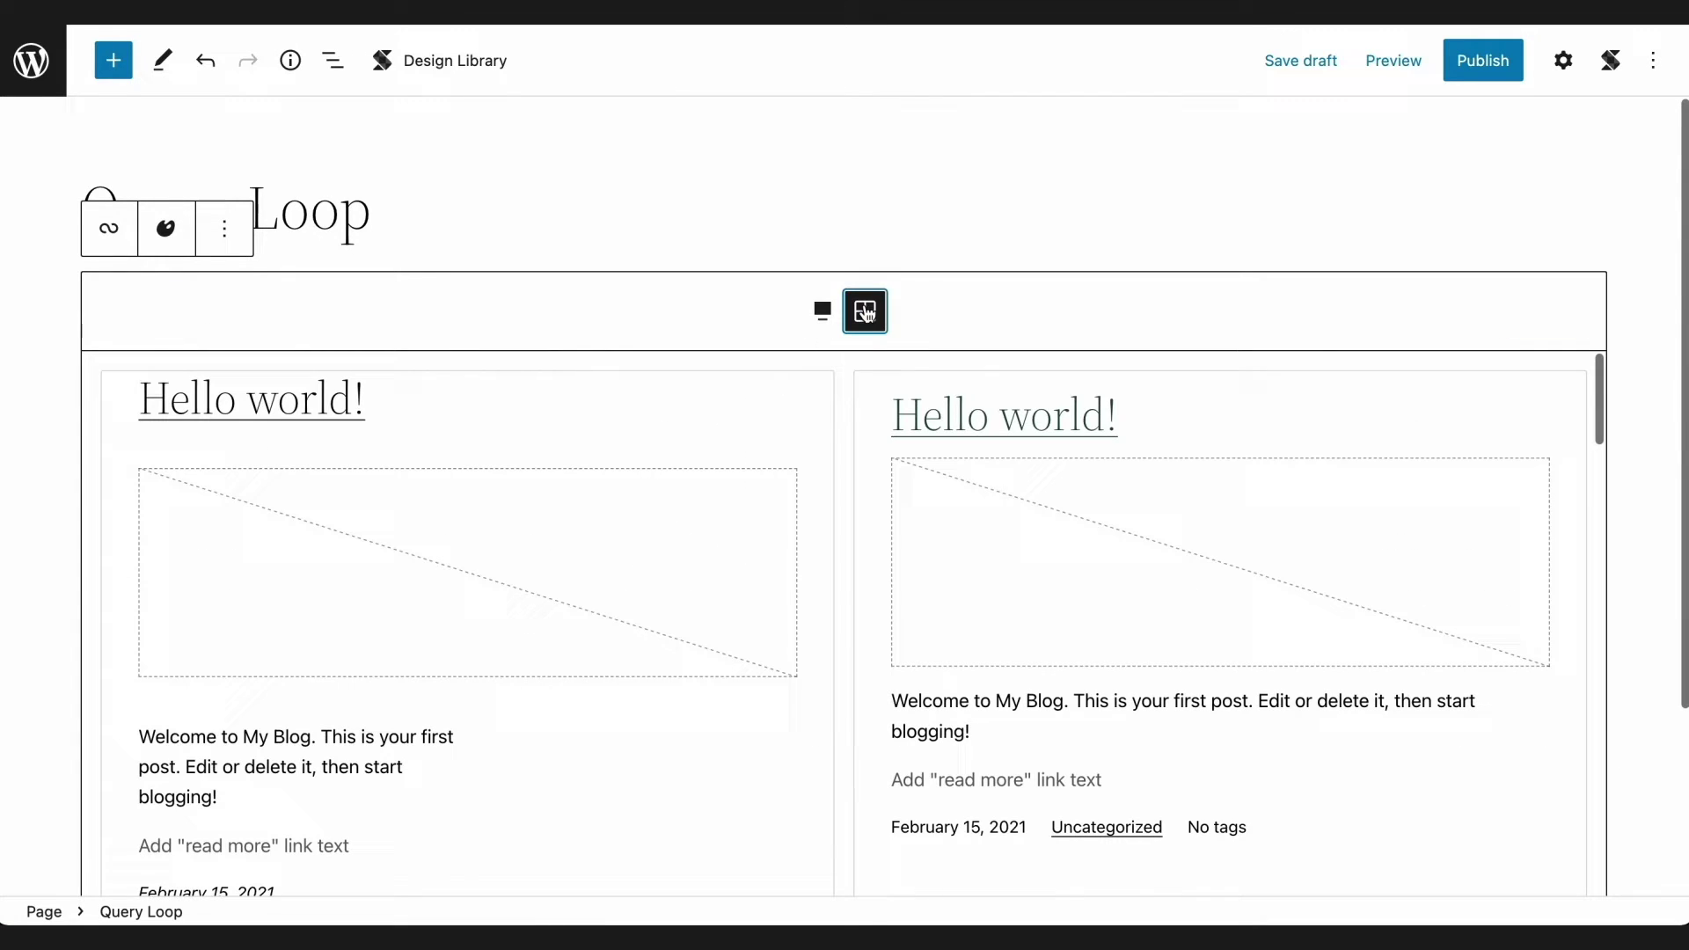
{"action": "scroll", "coordinate": [1594, 481], "scroll_direction": "down", "scroll_amount": 1}
{"action": "scroll", "coordinate": [1595, 481], "scroll_direction": "down", "scroll_amount": 10}
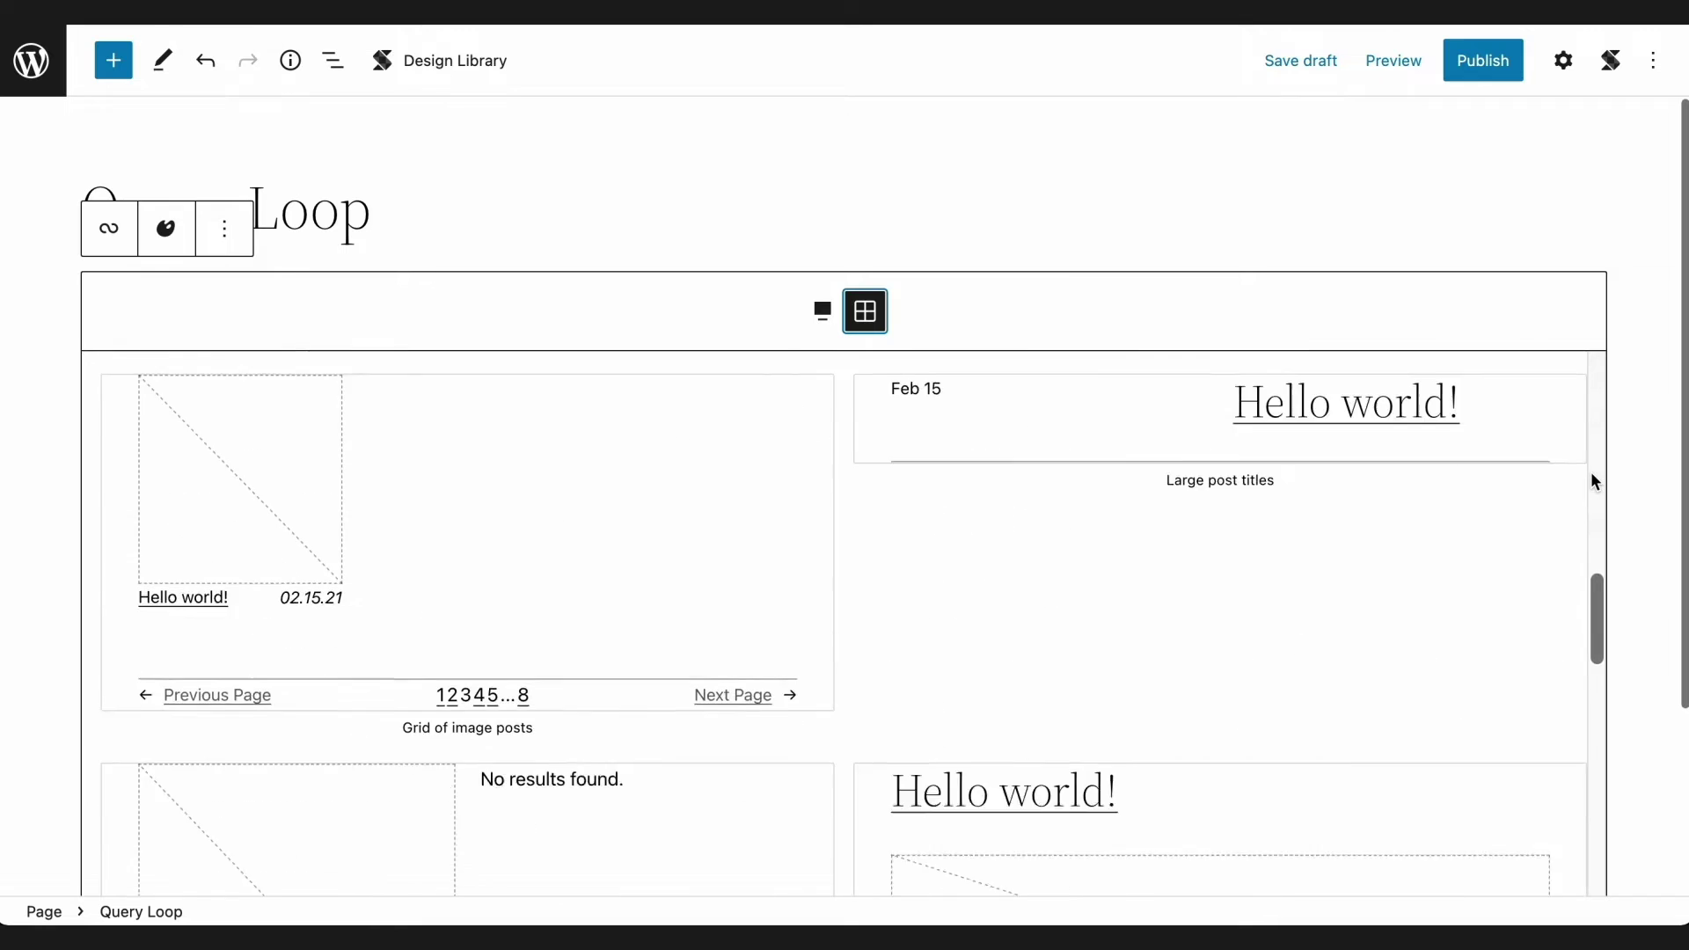
{"action": "left_click", "coordinate": [821, 310]}
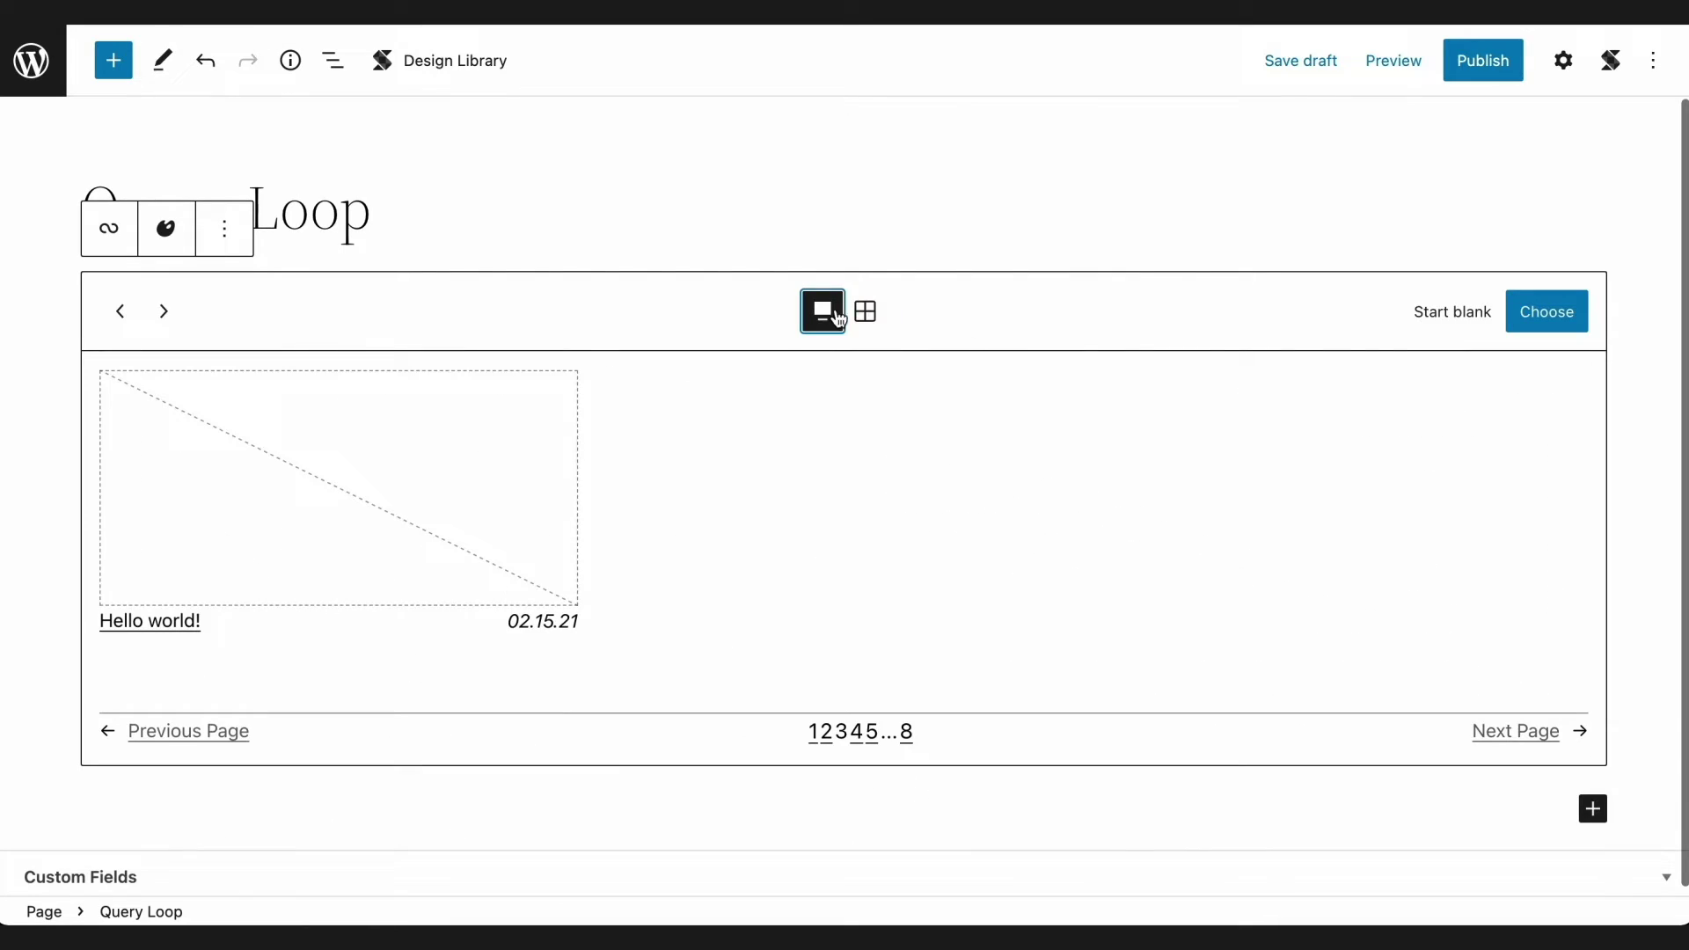
{"action": "left_click", "coordinate": [1432, 322]}
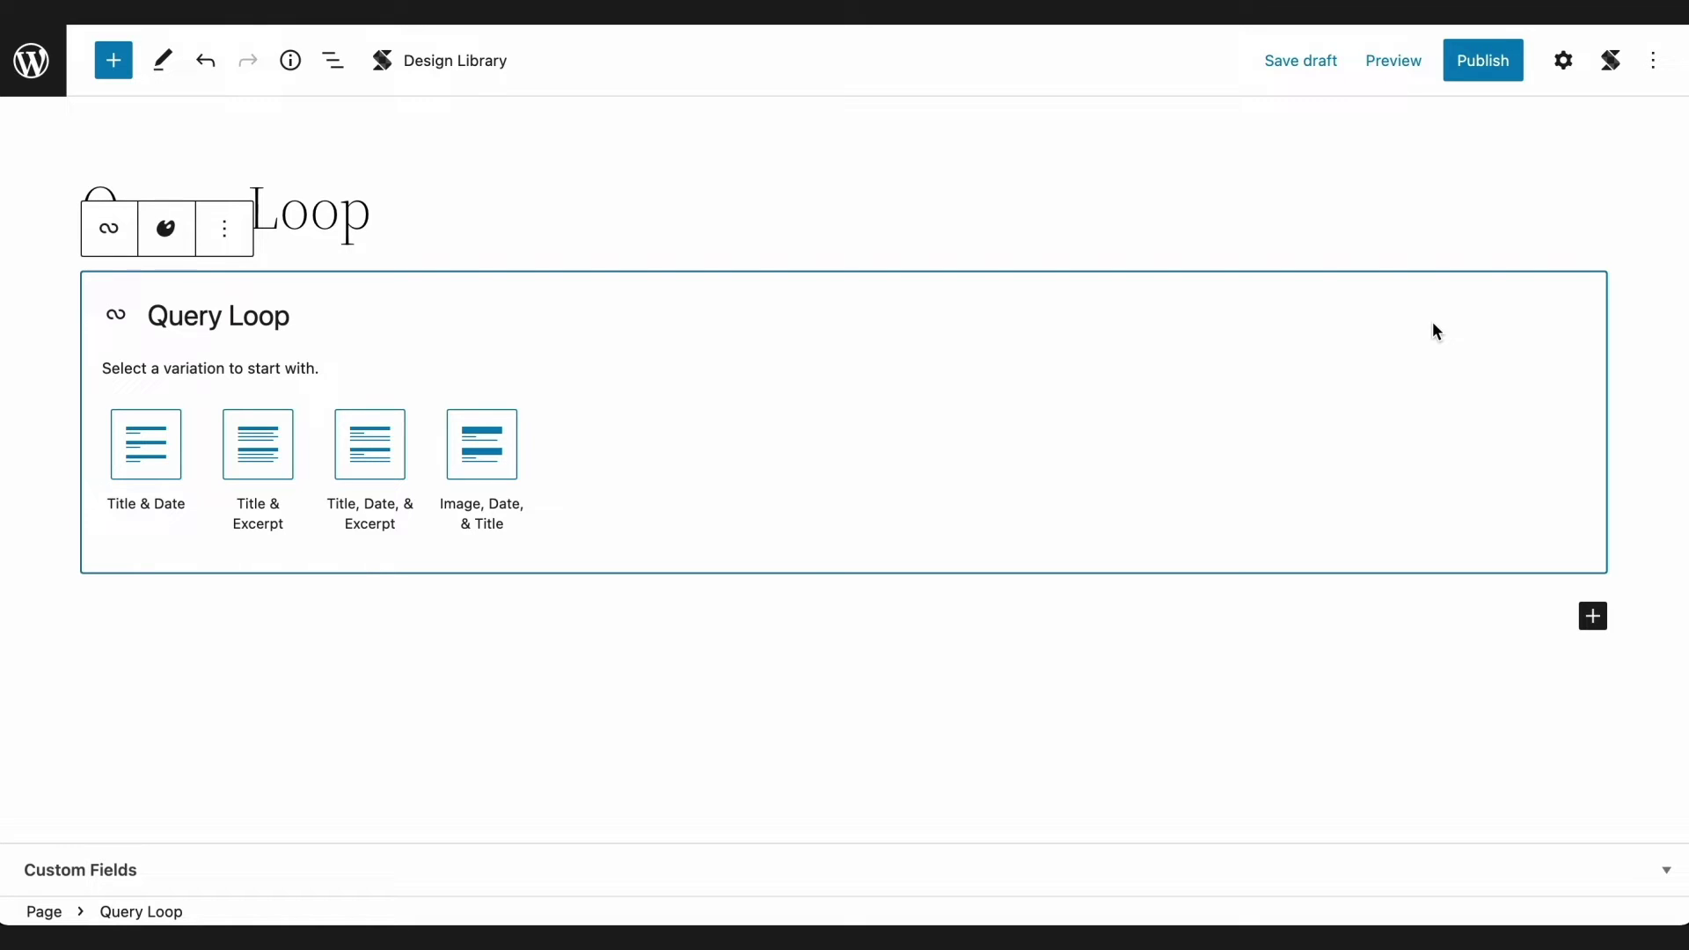
Apply the Title, Date, & Excerpt variation and inspect its Post Template blocks in List view.
{"action": "left_click", "coordinate": [393, 449]}
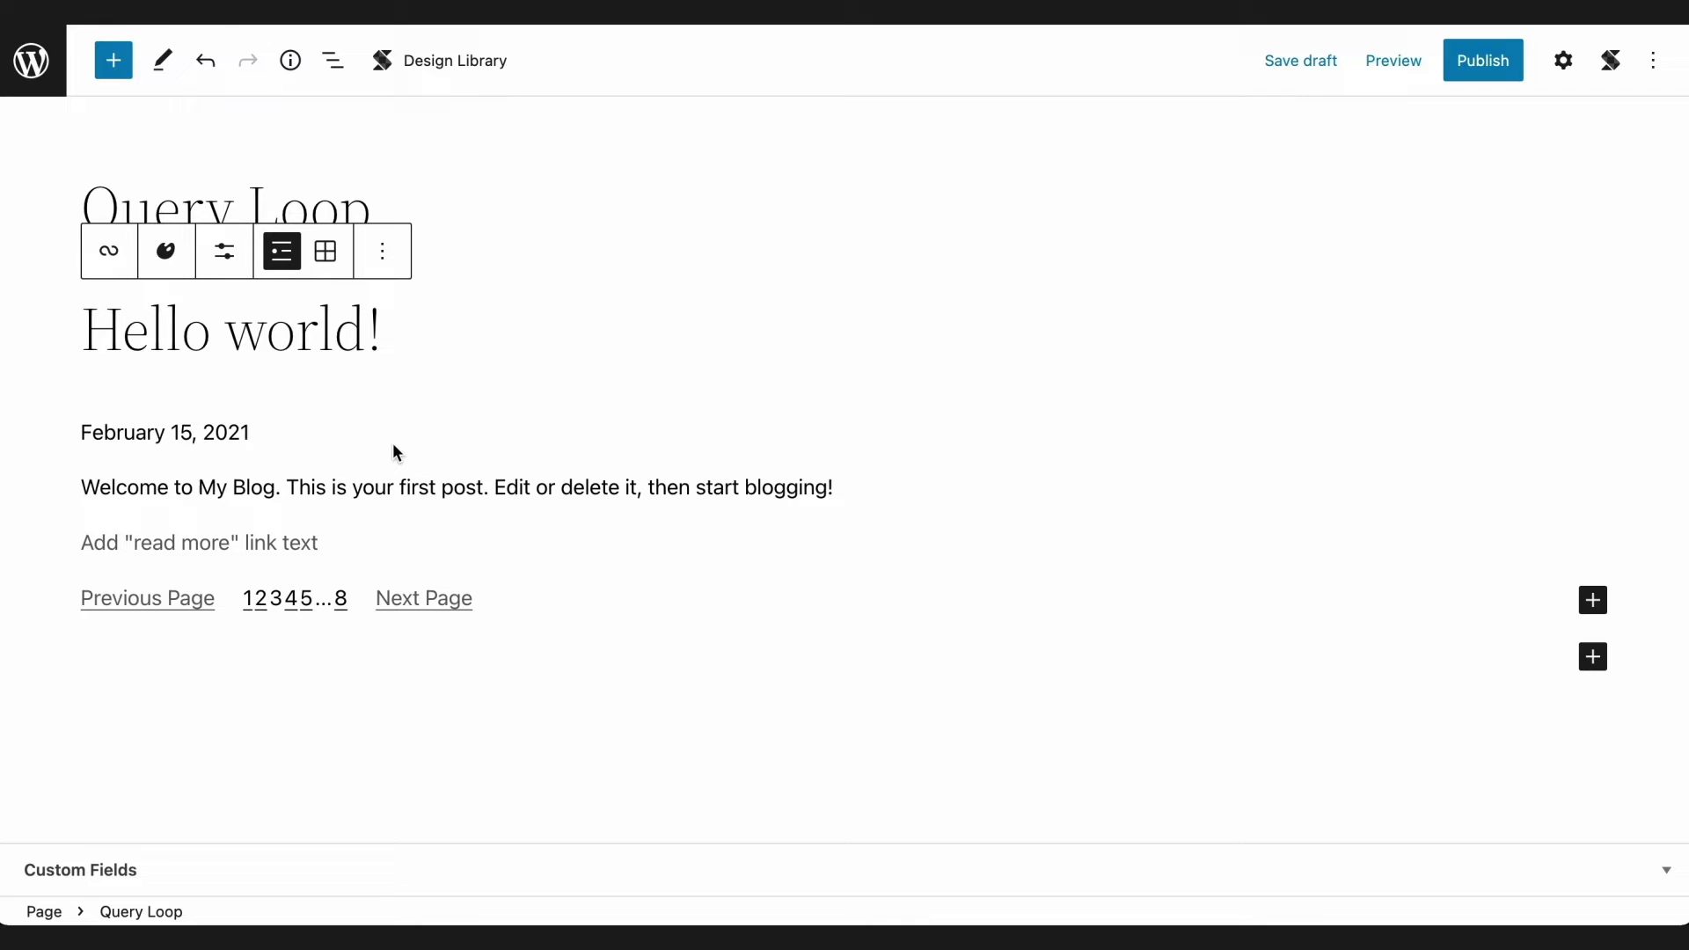
{"action": "left_click", "coordinate": [332, 60]}
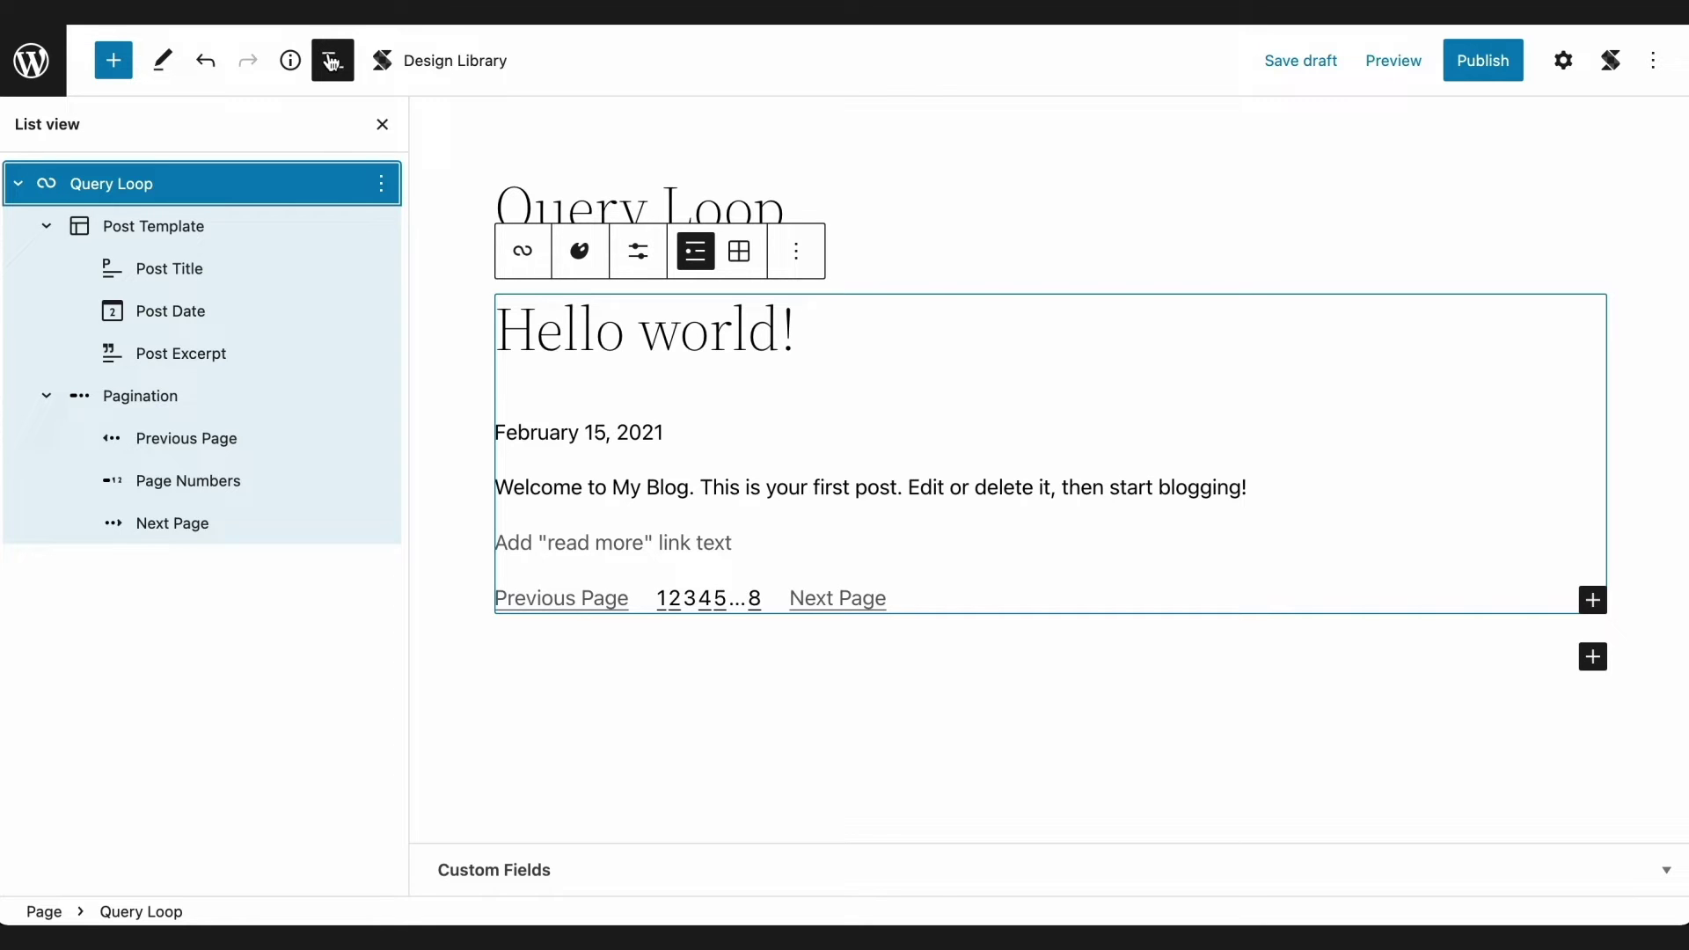
{"action": "left_click", "coordinate": [310, 234]}
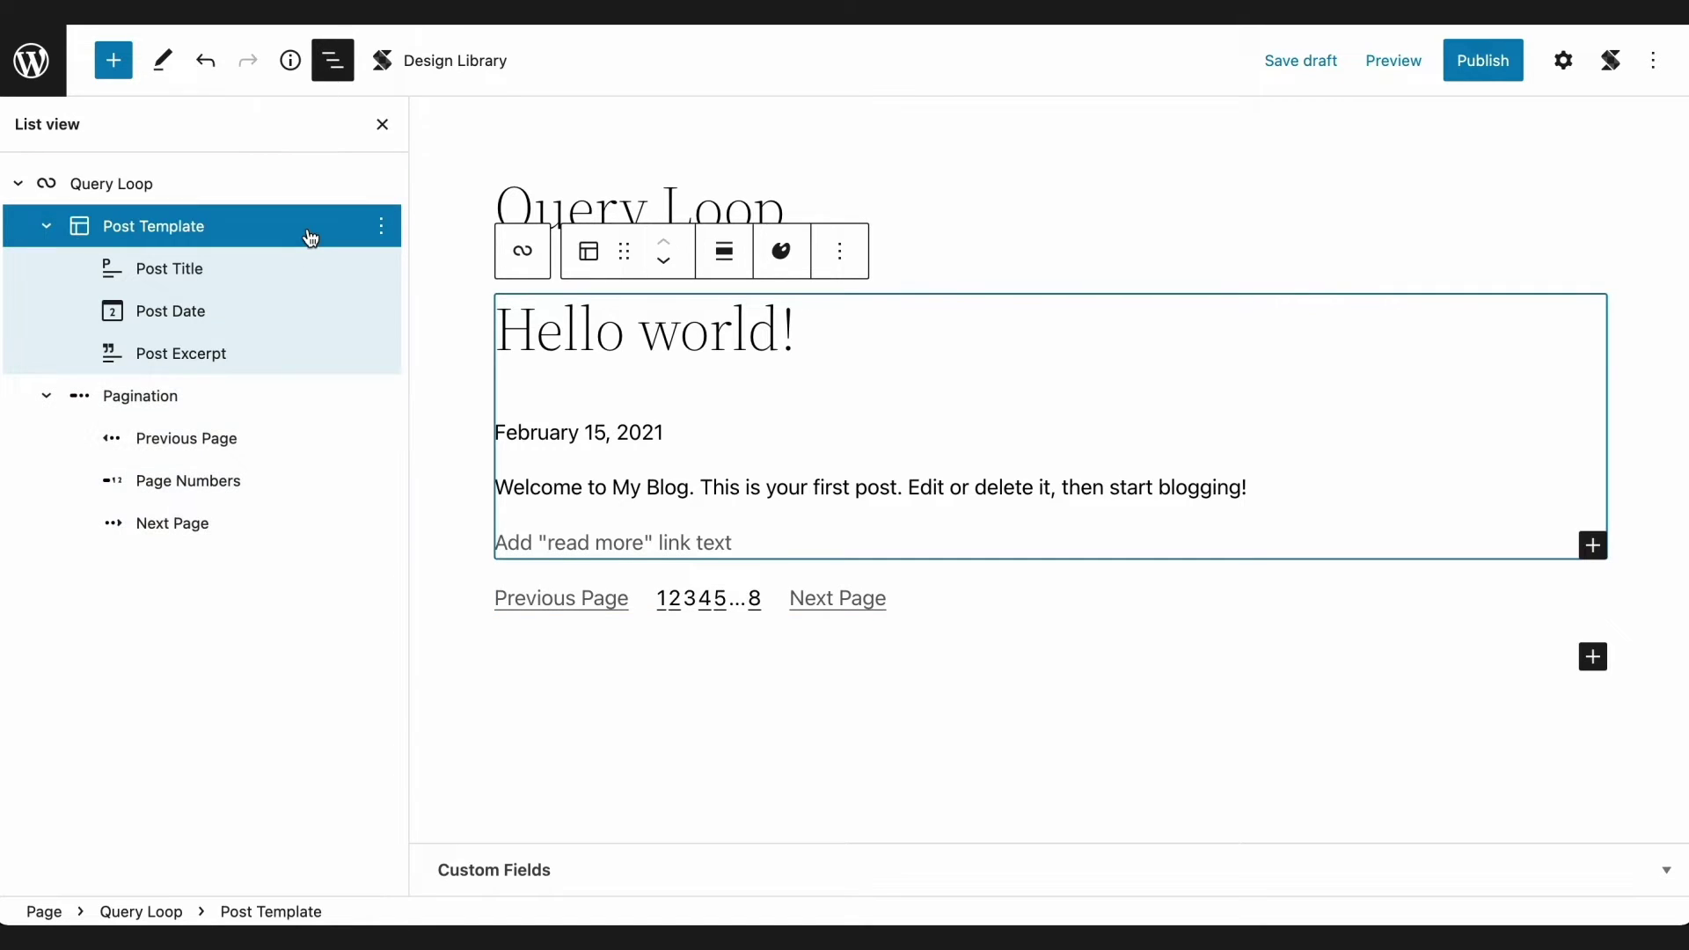
{"action": "left_click", "coordinate": [309, 270]}
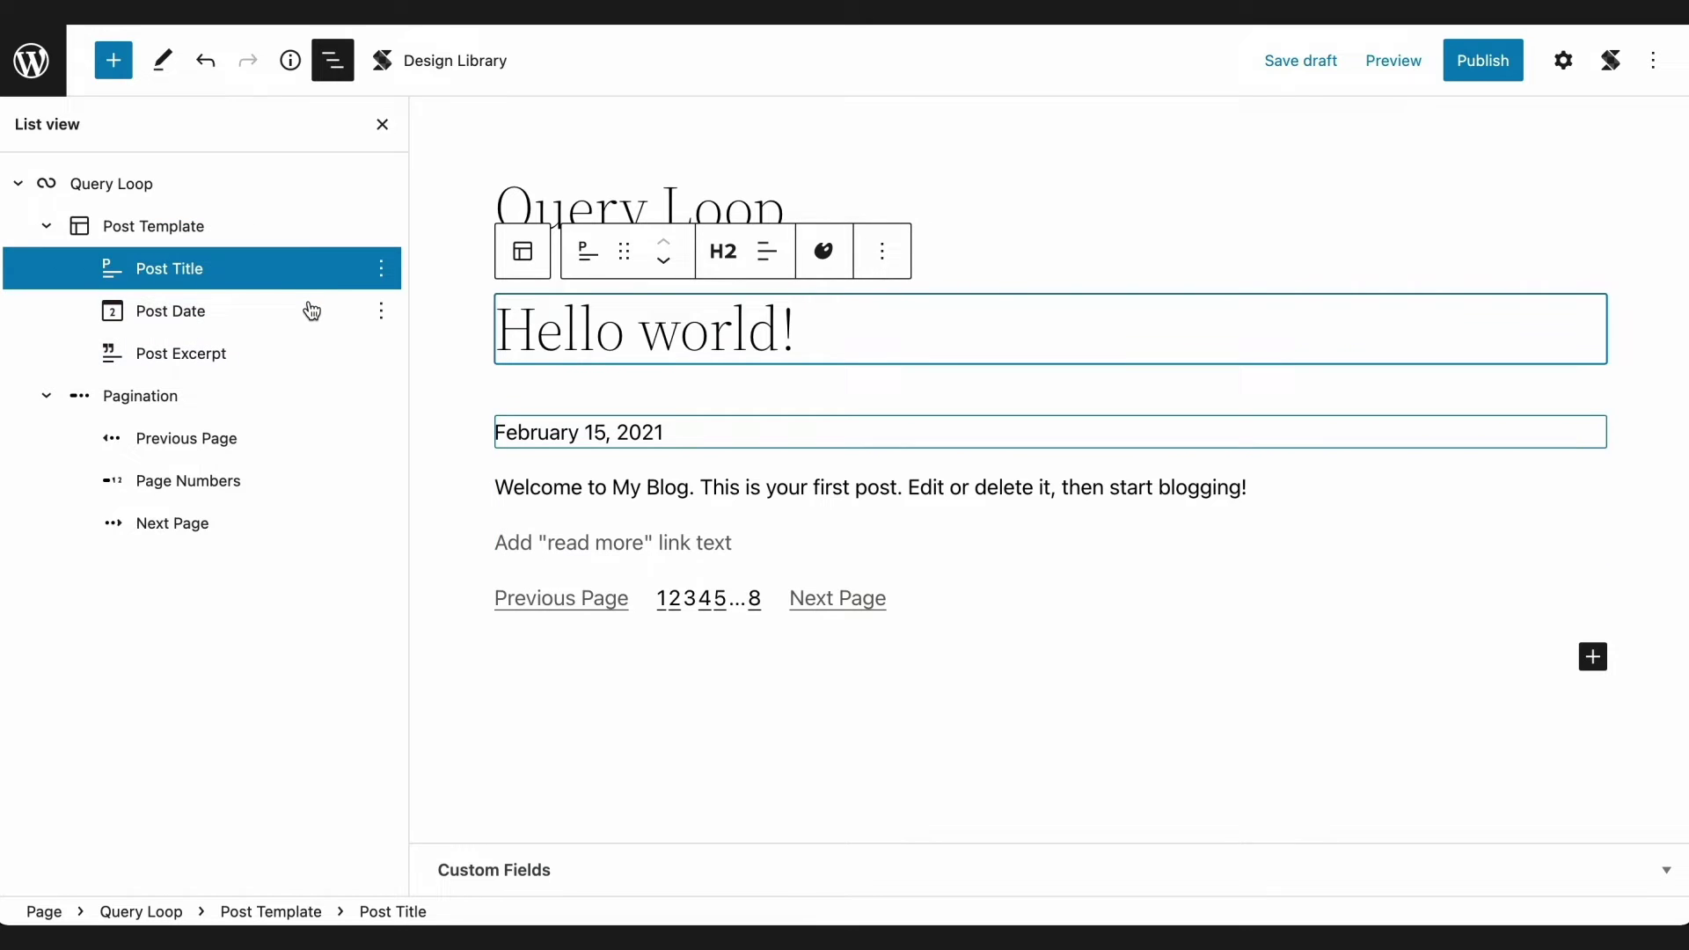
{"action": "left_click", "coordinate": [312, 310]}
{"action": "left_click", "coordinate": [307, 354]}
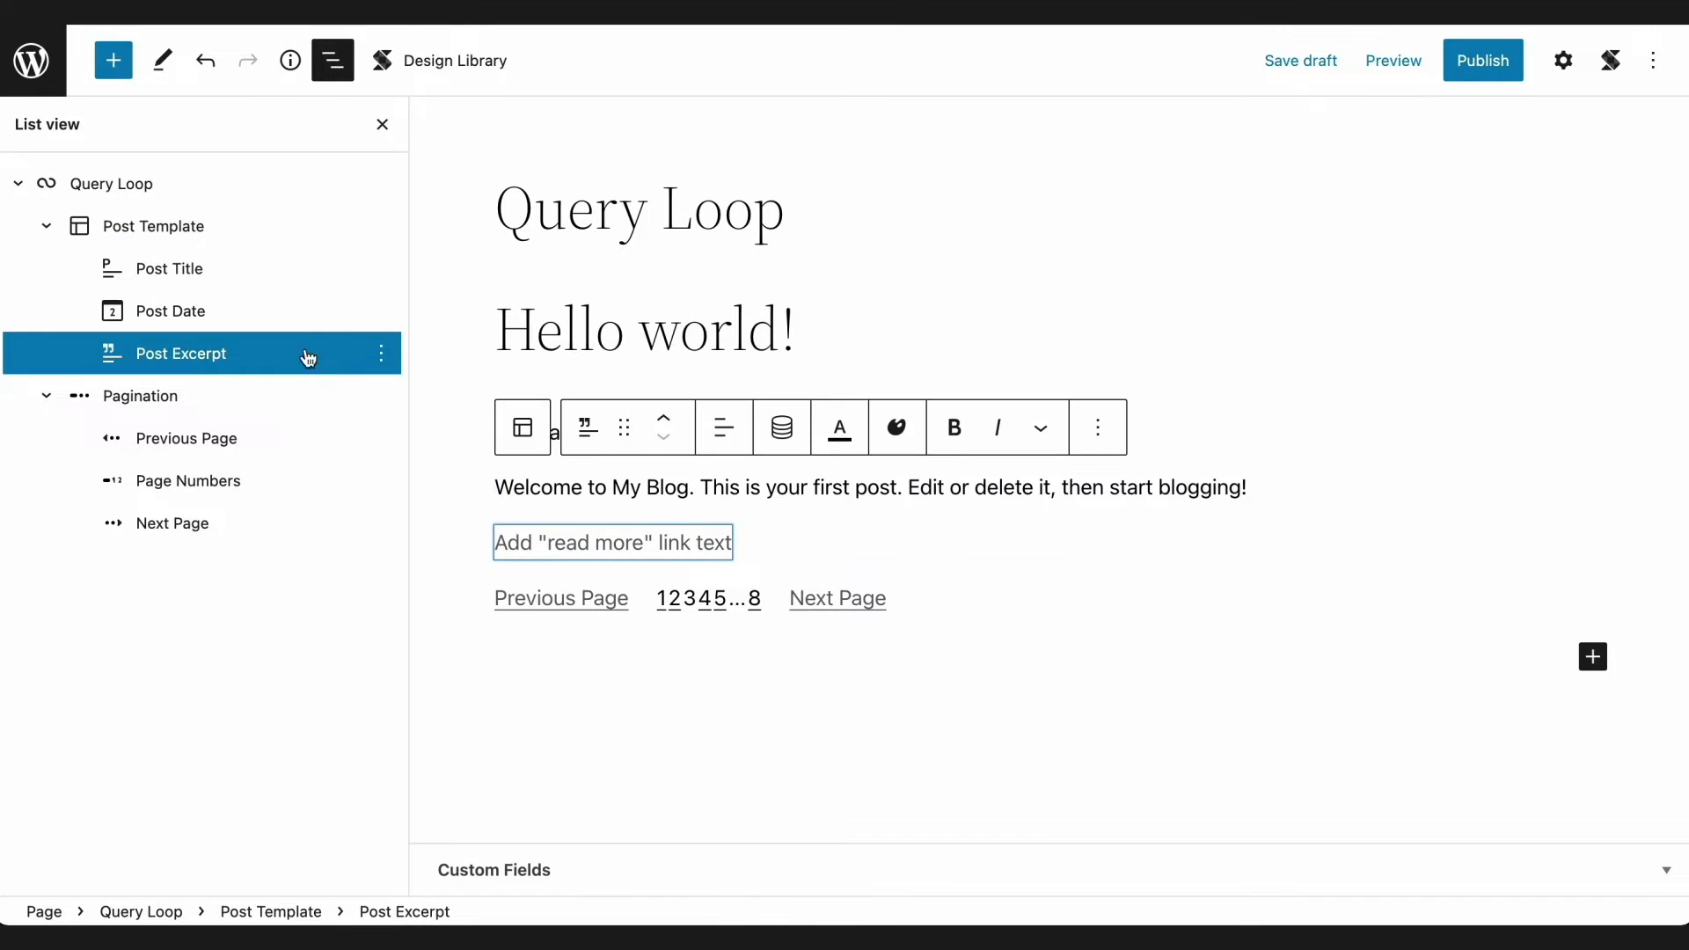
{"action": "left_click", "coordinate": [382, 126]}
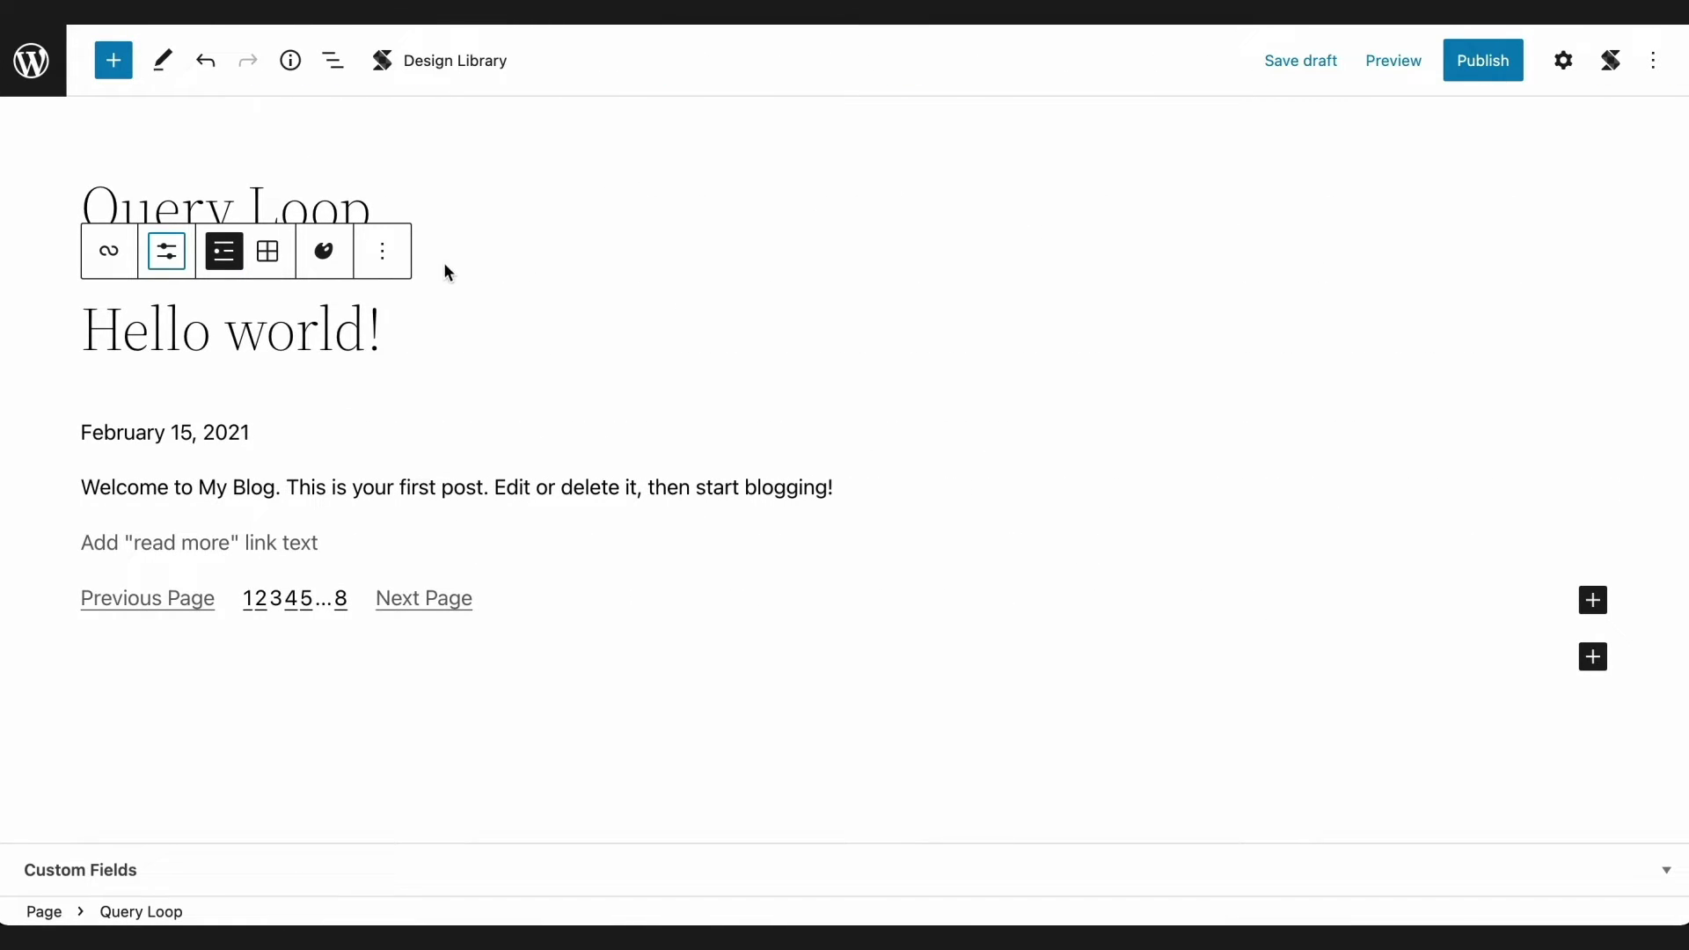
Set Items per Page to 3 in the Query Loop display settings.
{"action": "left_click", "coordinate": [172, 255]}
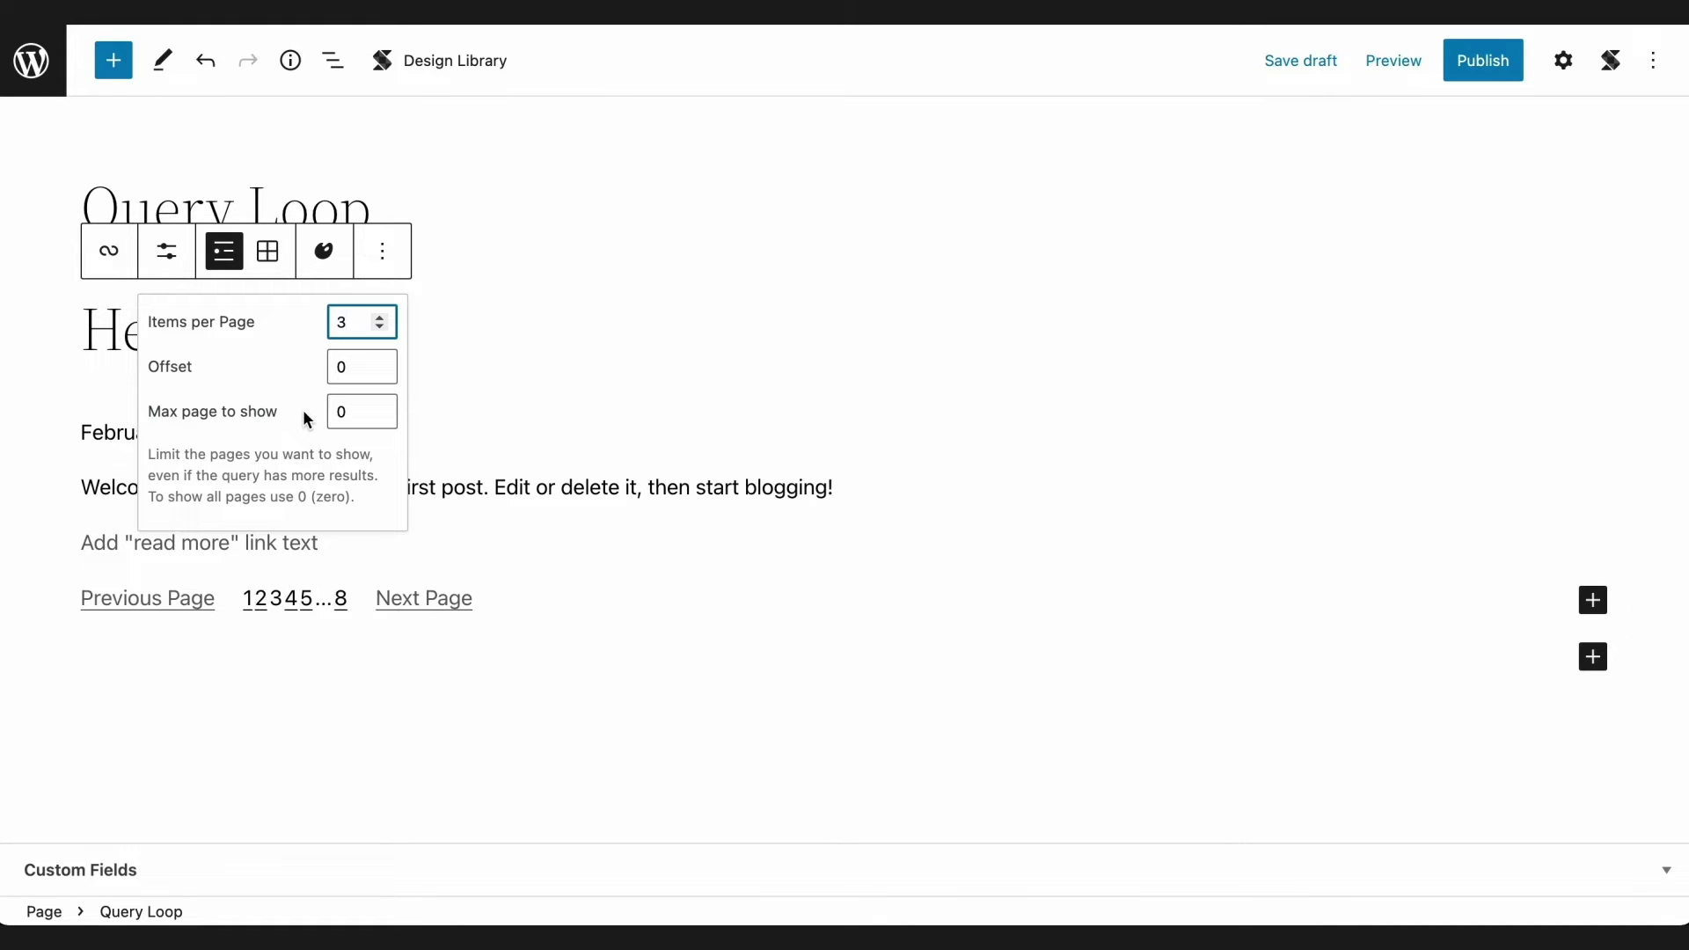
{"action": "left_click", "coordinate": [166, 251]}
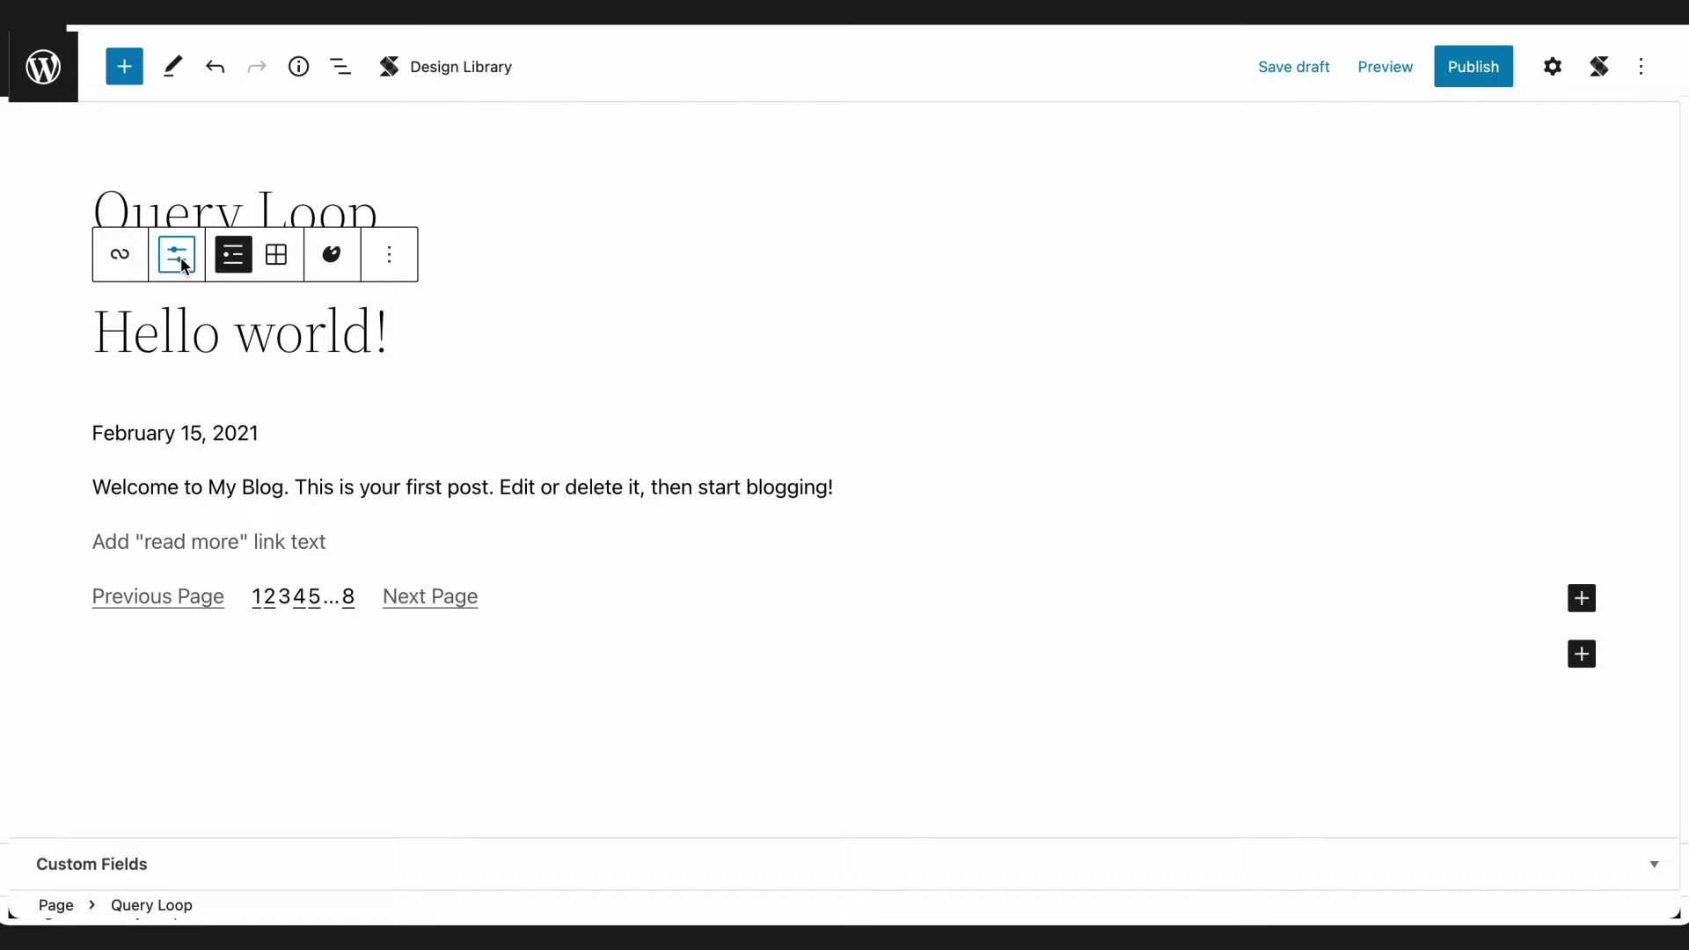
In the Settings sidebar, keep Post Type as Post and Order by Newest to oldest.
{"action": "left_click", "coordinate": [1550, 74]}
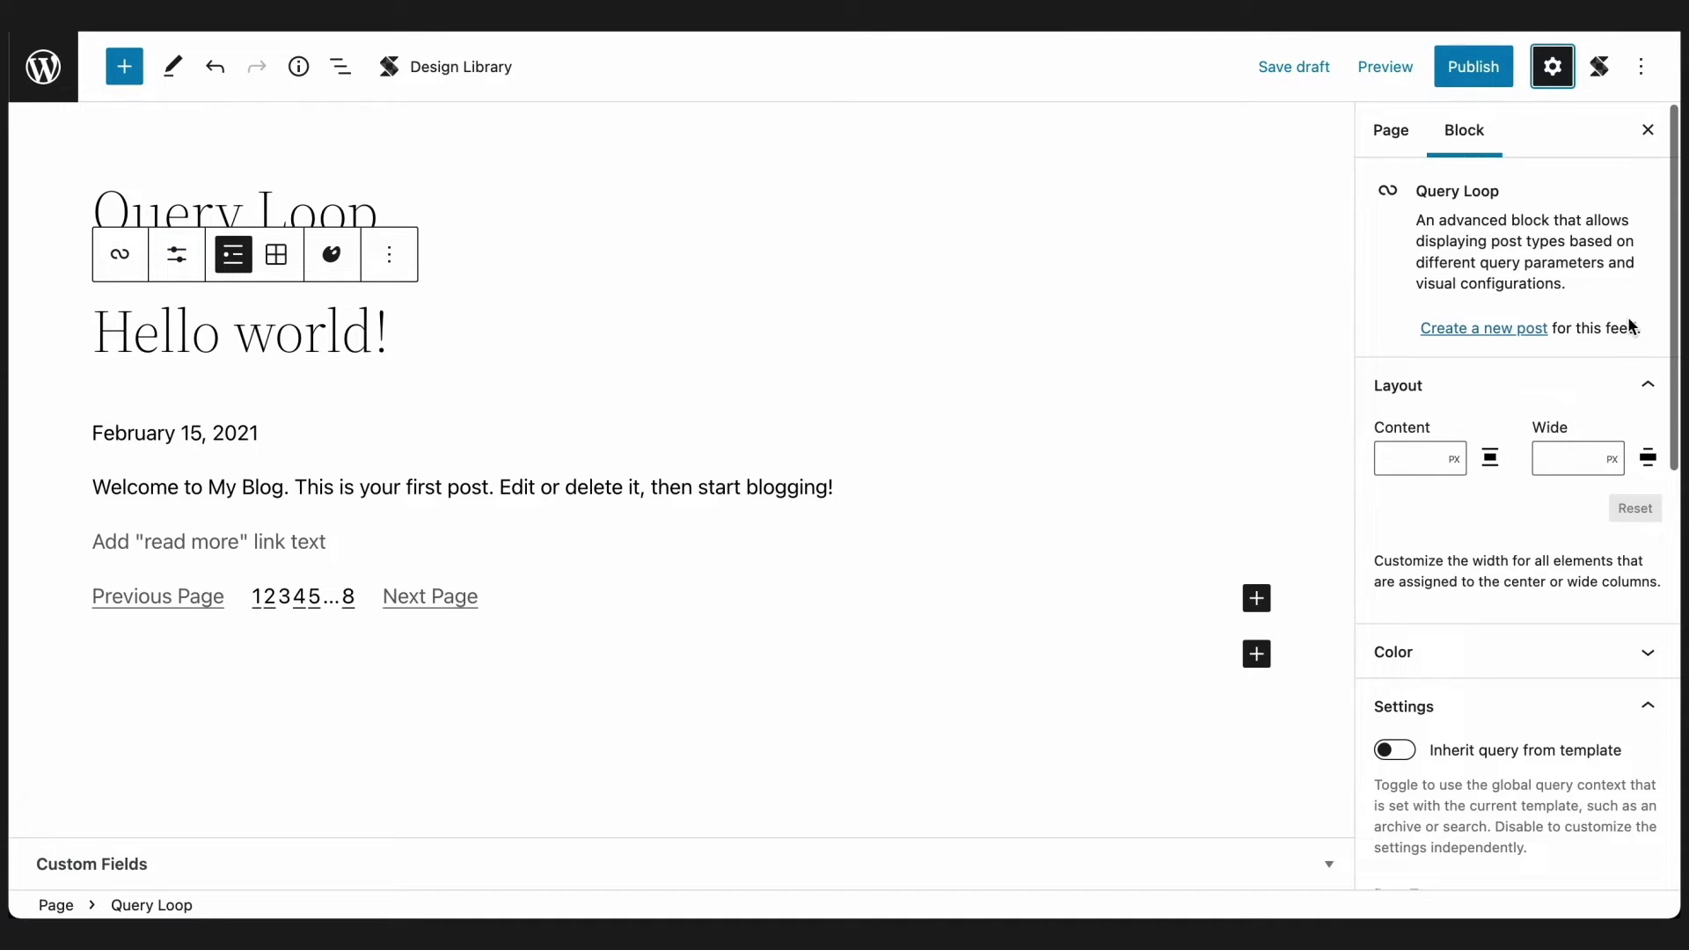
{"action": "left_click", "coordinate": [1646, 383]}
{"action": "scroll", "coordinate": [1646, 384], "scroll_direction": "down", "scroll_amount": 5}
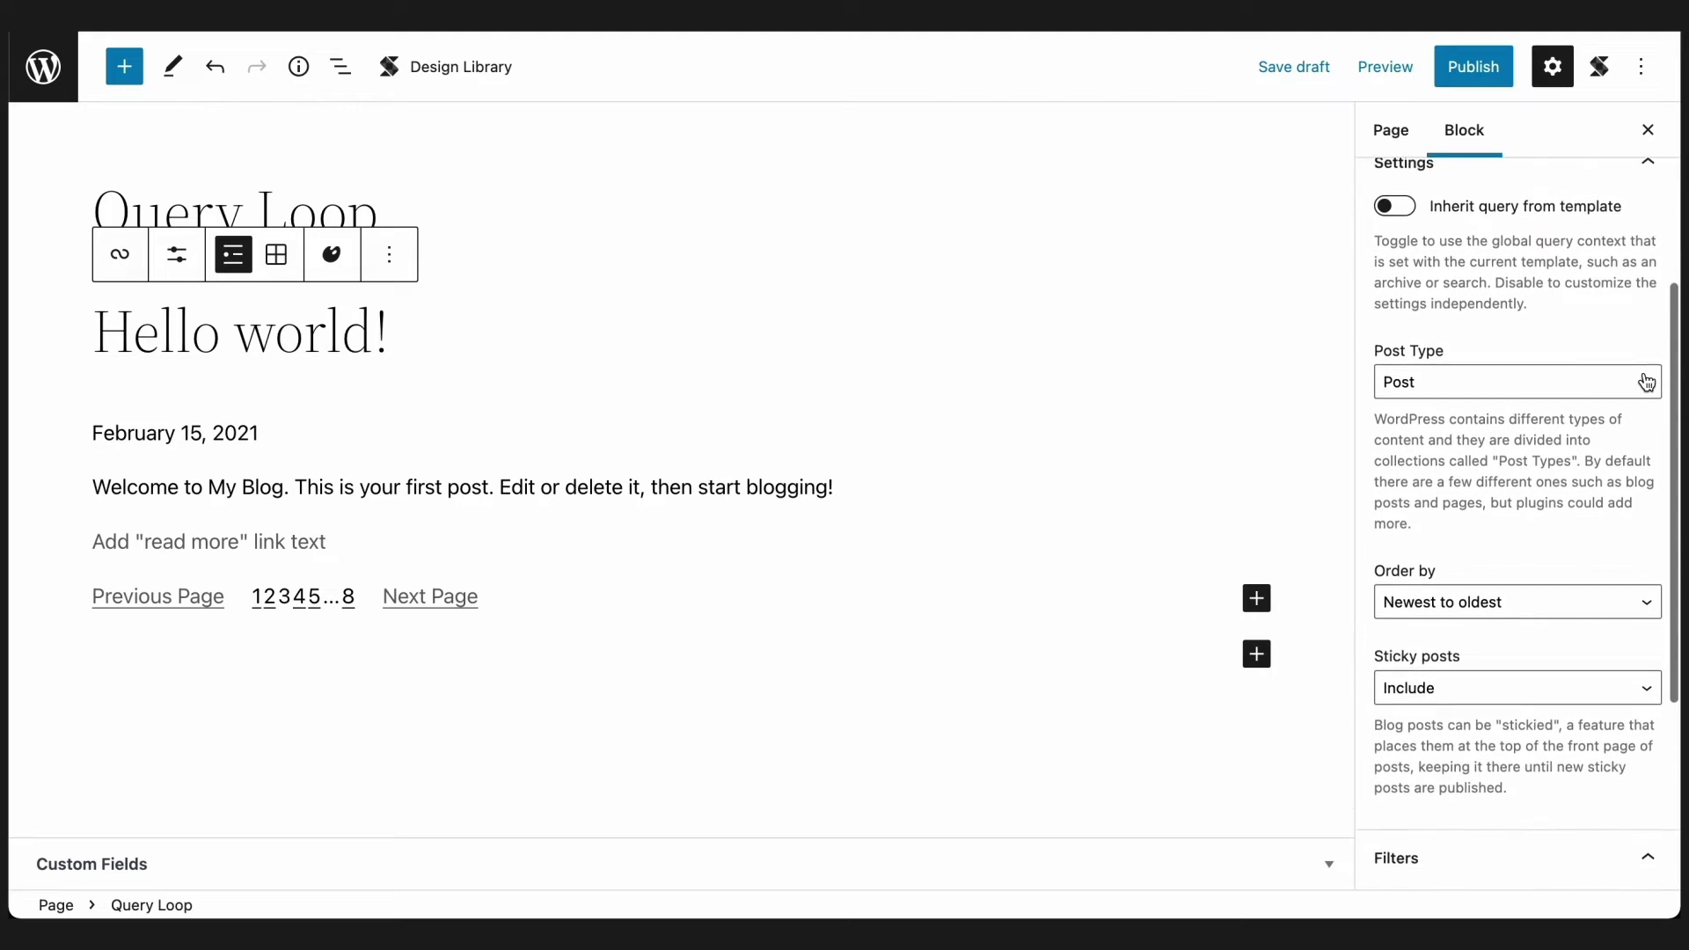
{"action": "left_click", "coordinate": [1629, 360]}
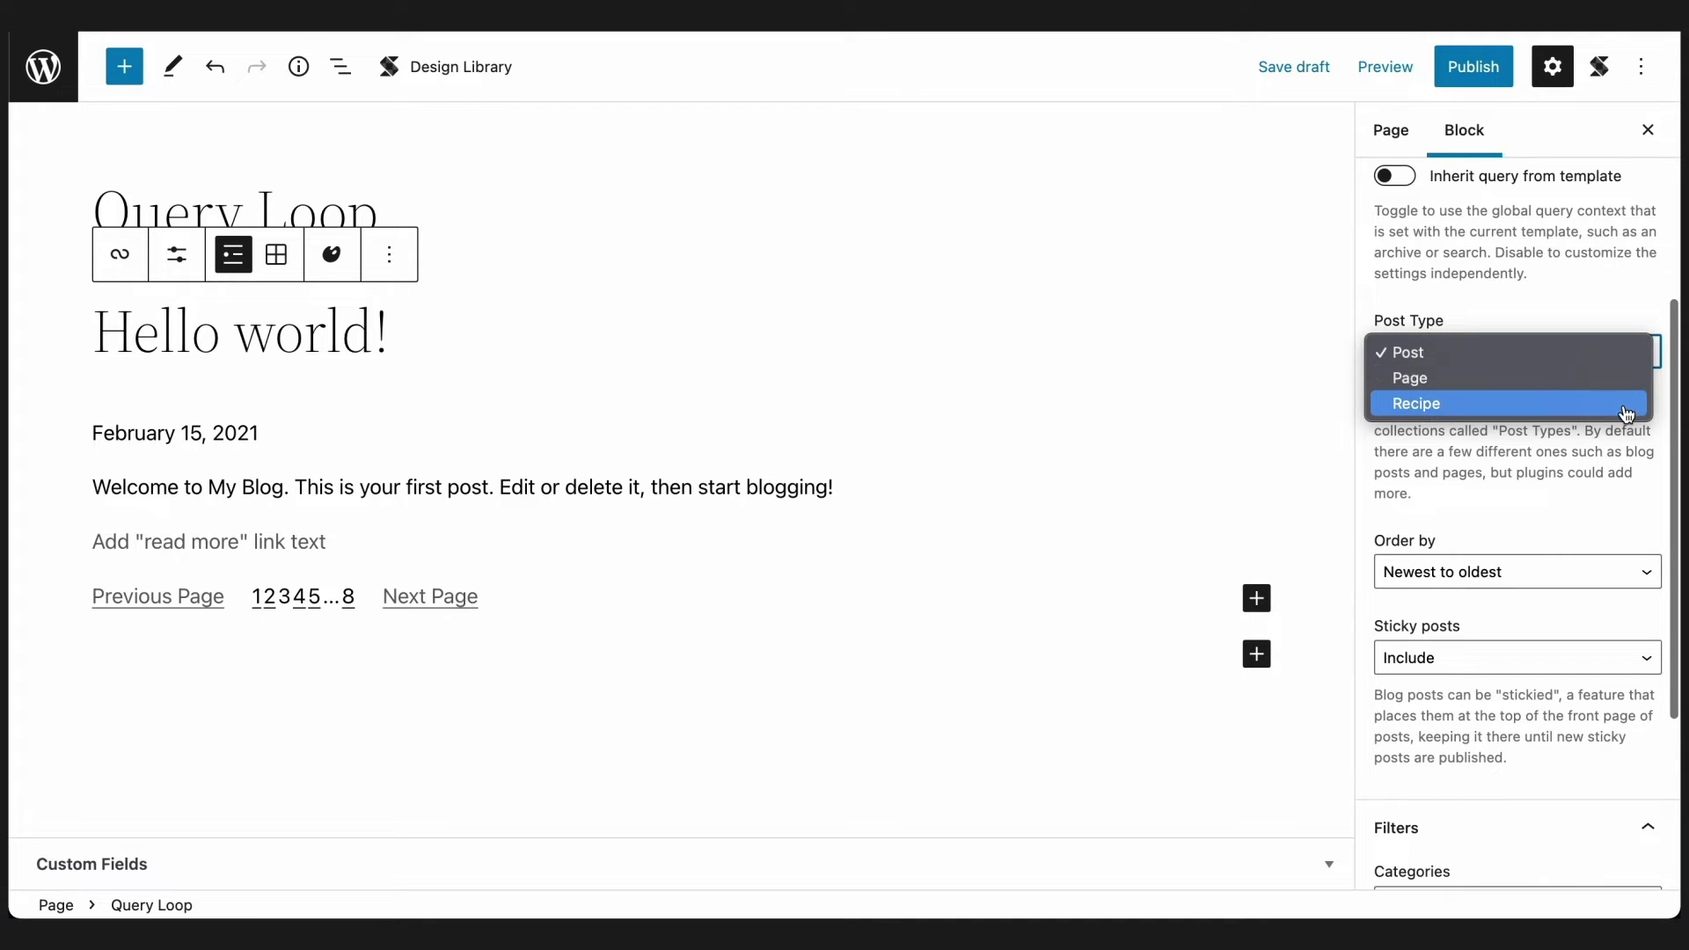
{"action": "left_click", "coordinate": [1623, 352]}
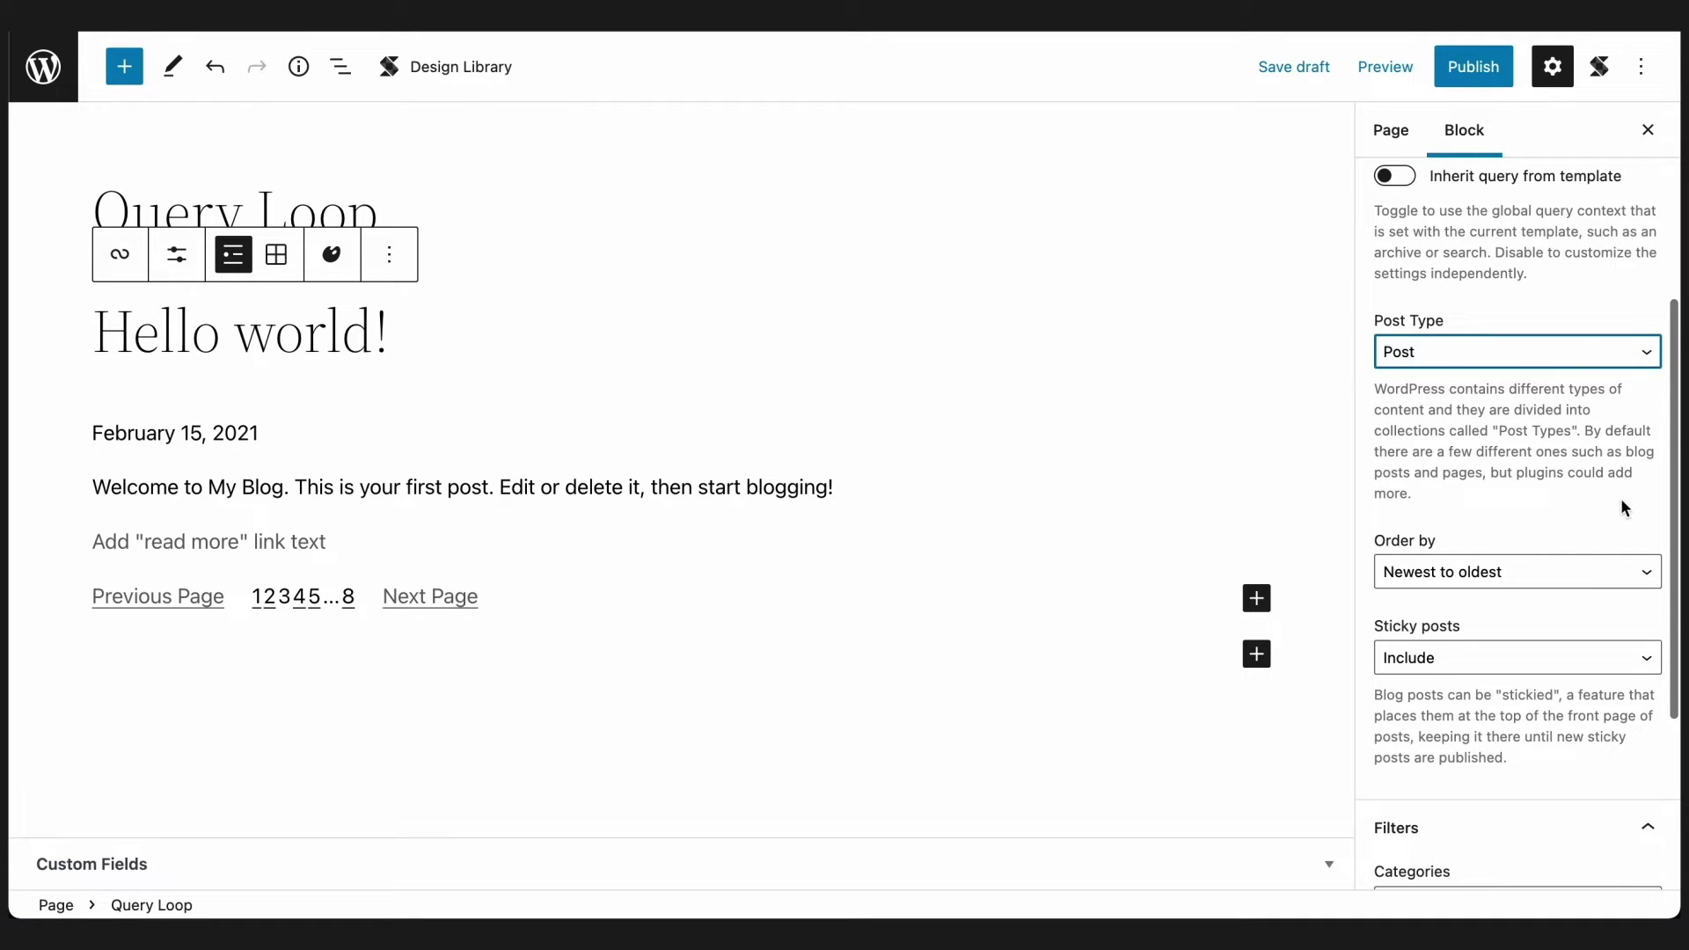
{"action": "left_click", "coordinate": [1619, 575]}
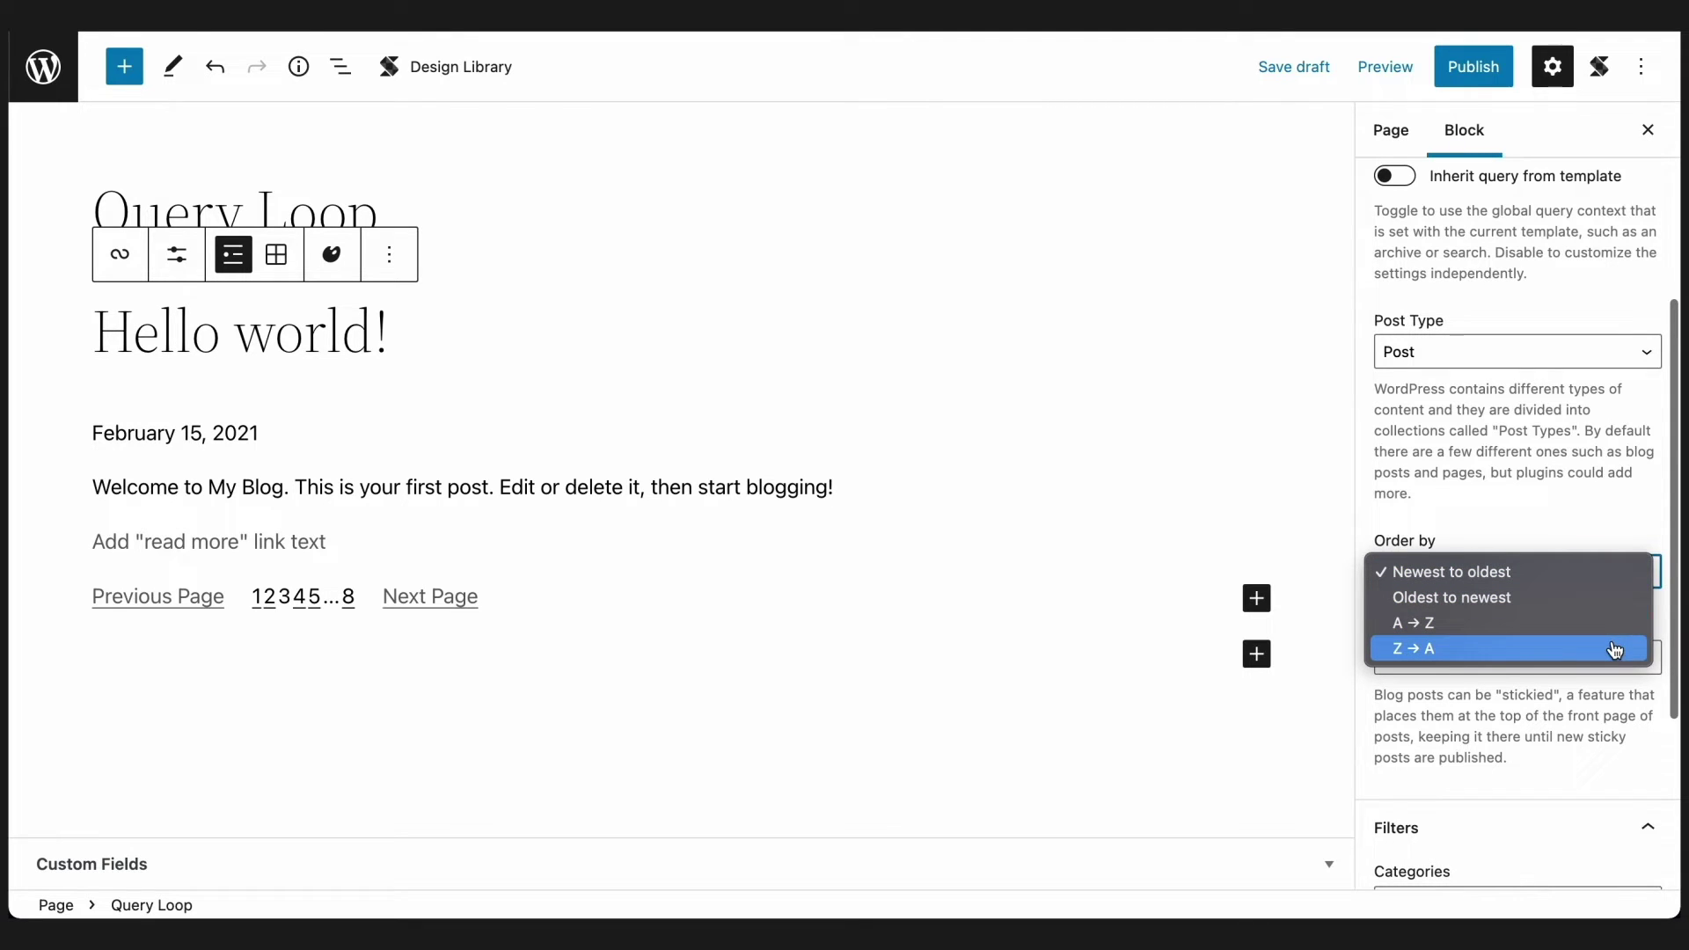
{"action": "left_click", "coordinate": [1612, 578]}
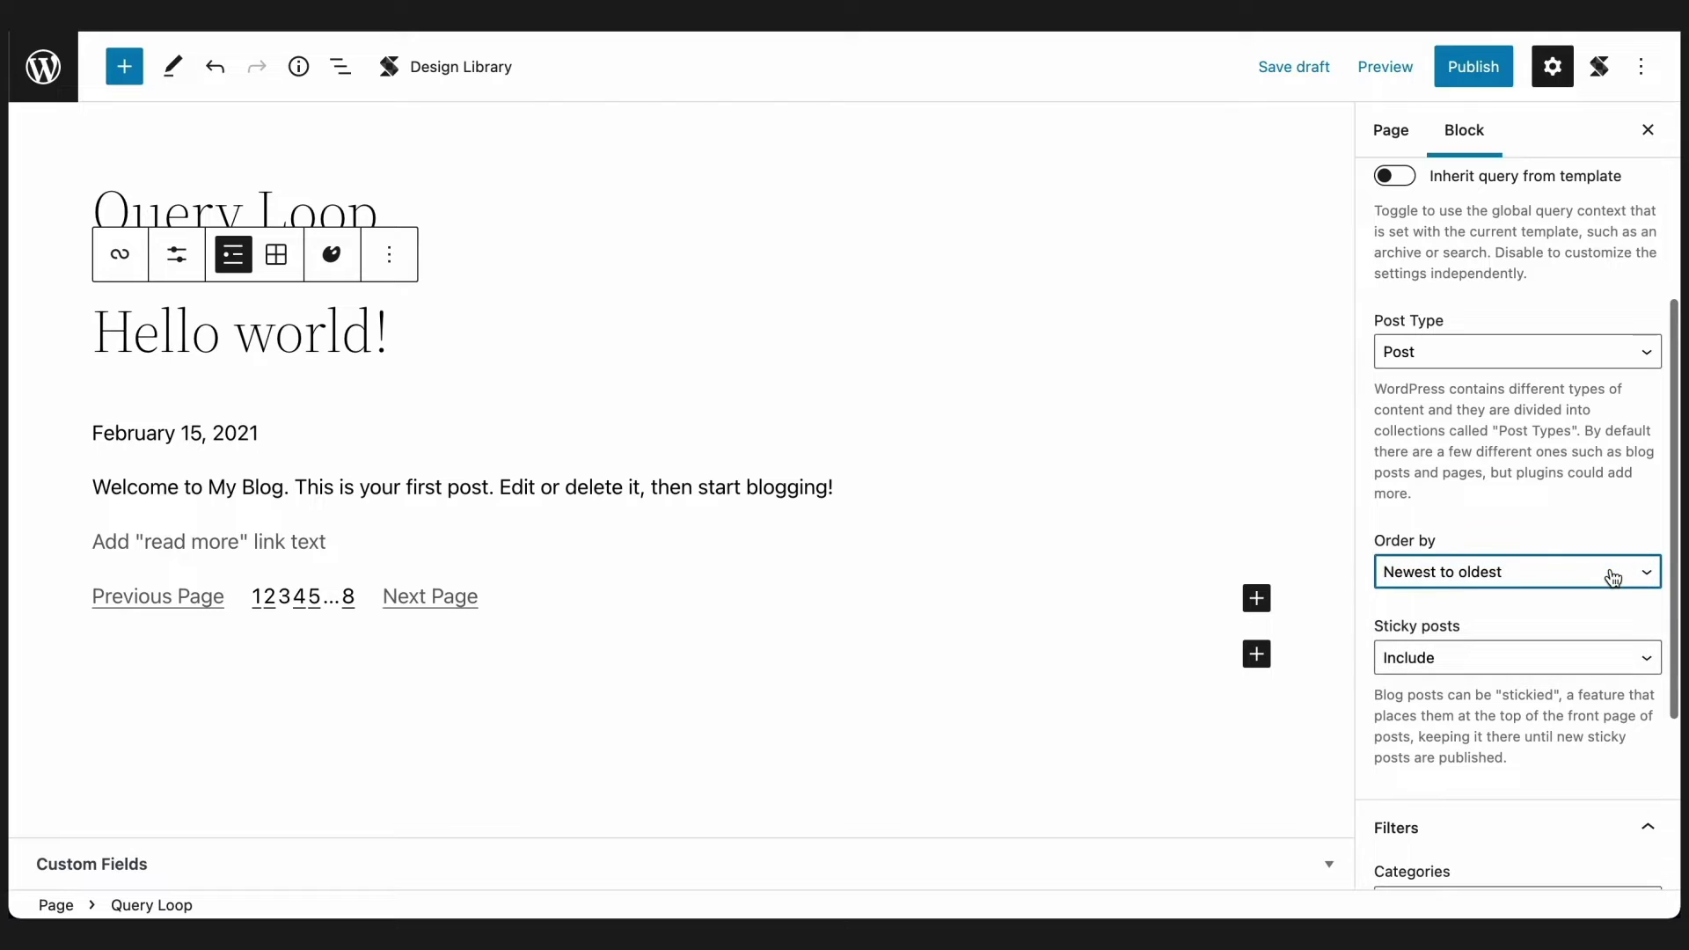
{"action": "scroll", "coordinate": [1613, 578], "scroll_direction": "down", "scroll_amount": 3}
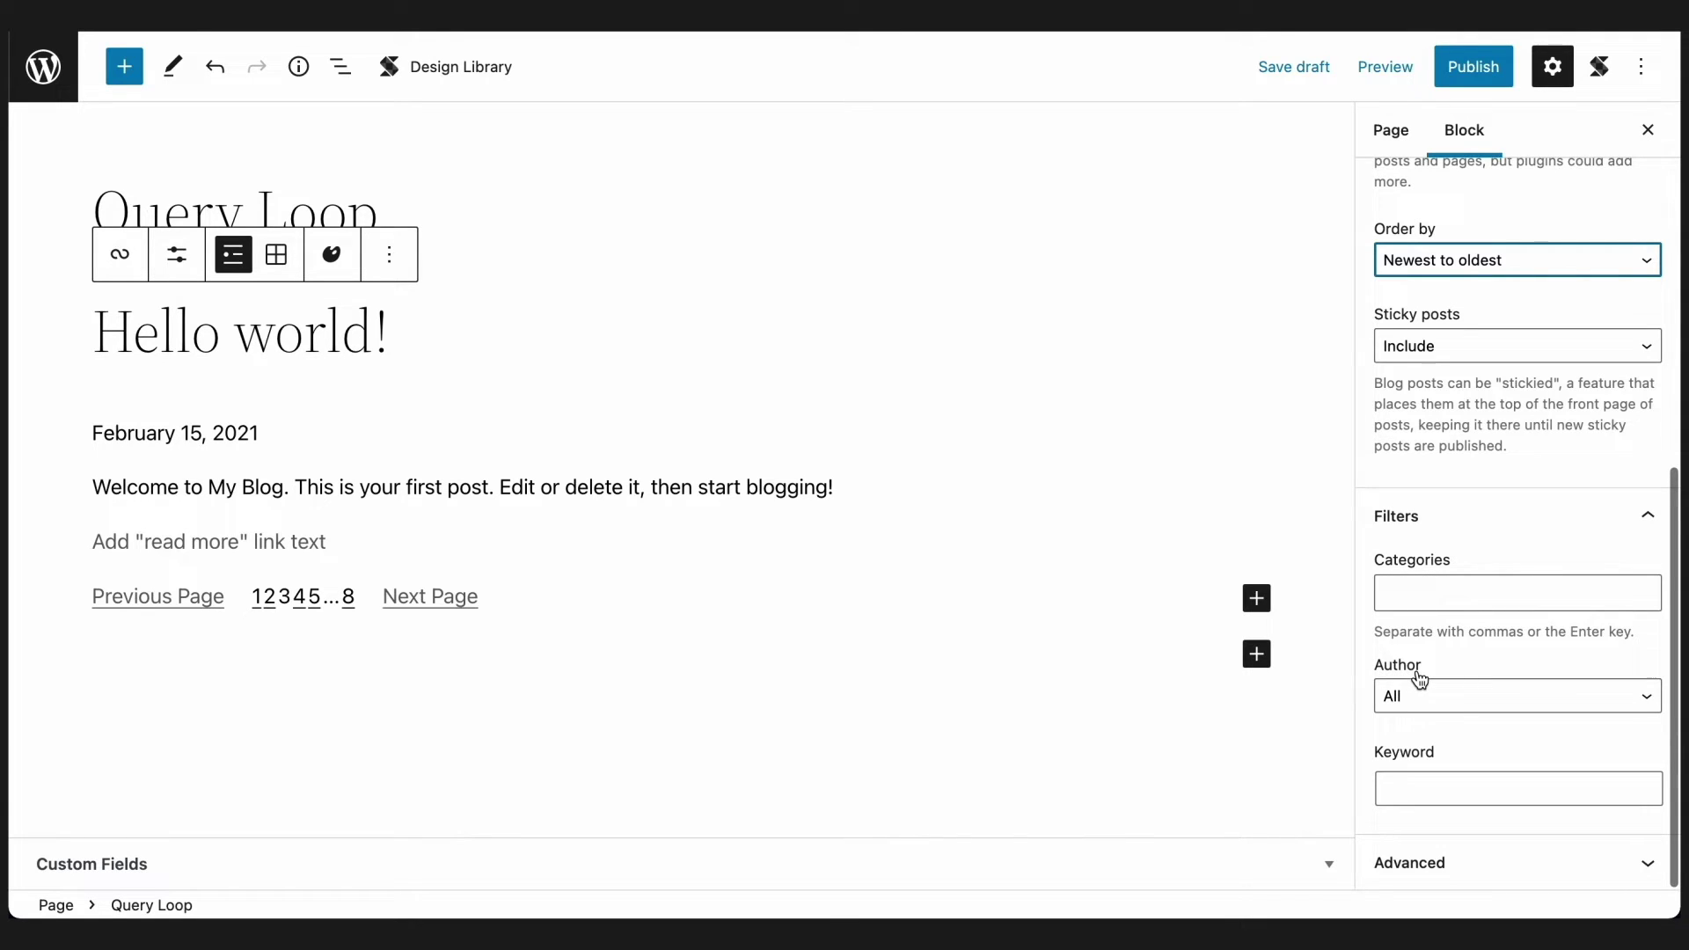
{"action": "left_click", "coordinate": [1462, 695]}
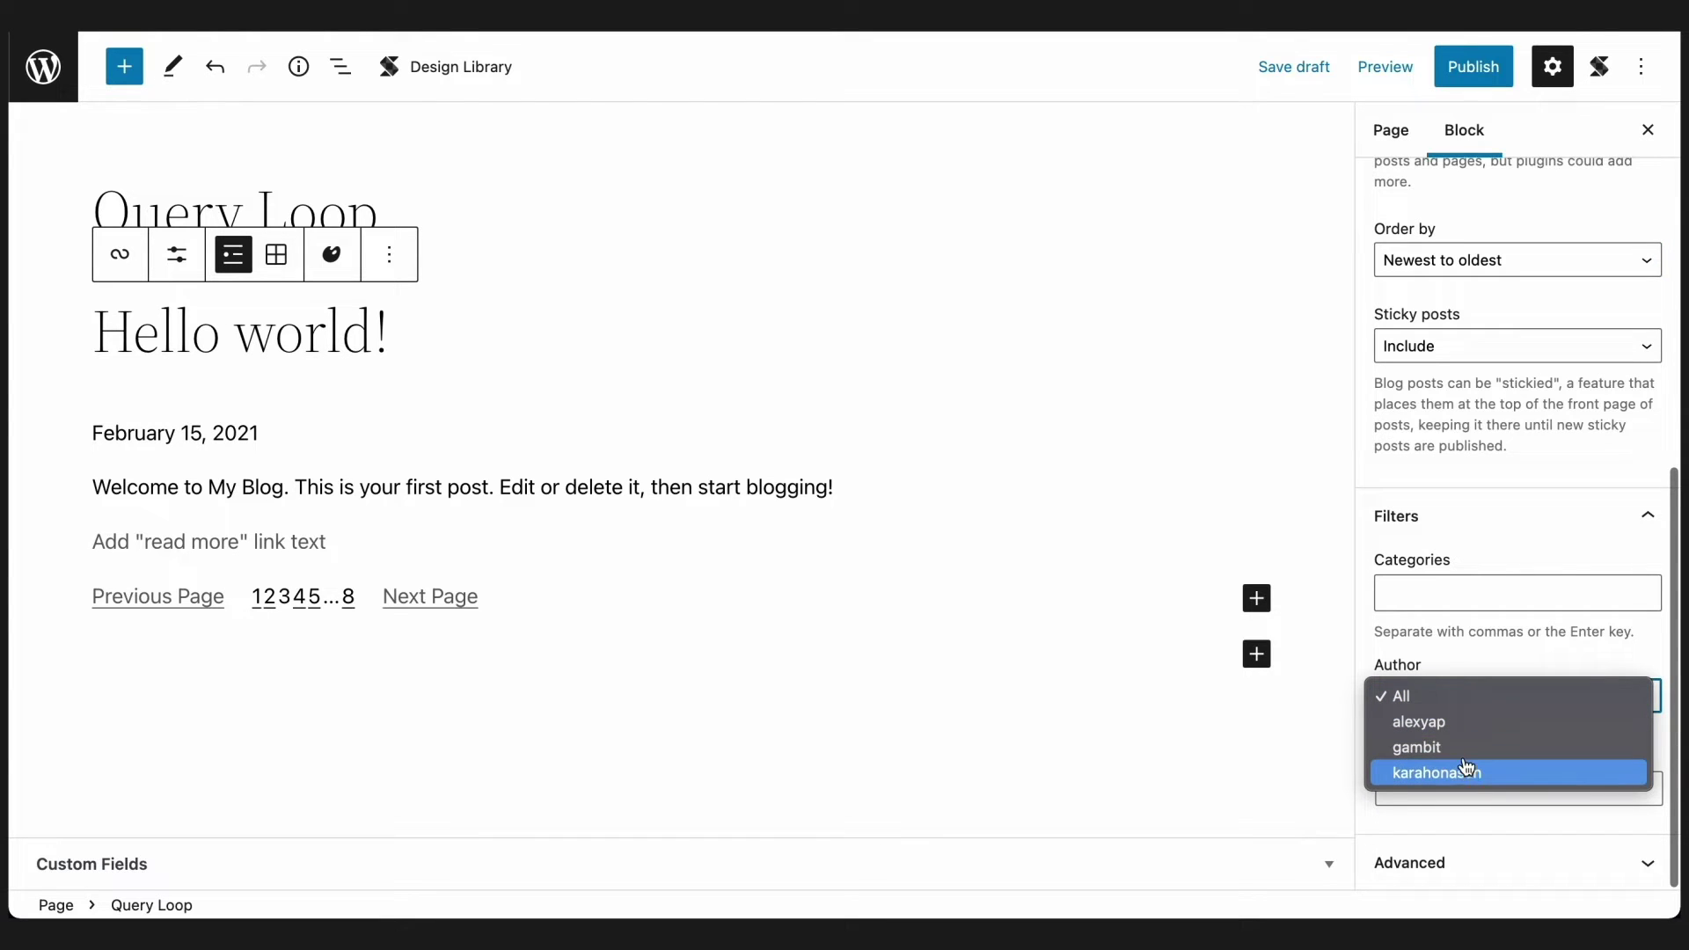
{"action": "left_click", "coordinate": [1461, 697]}
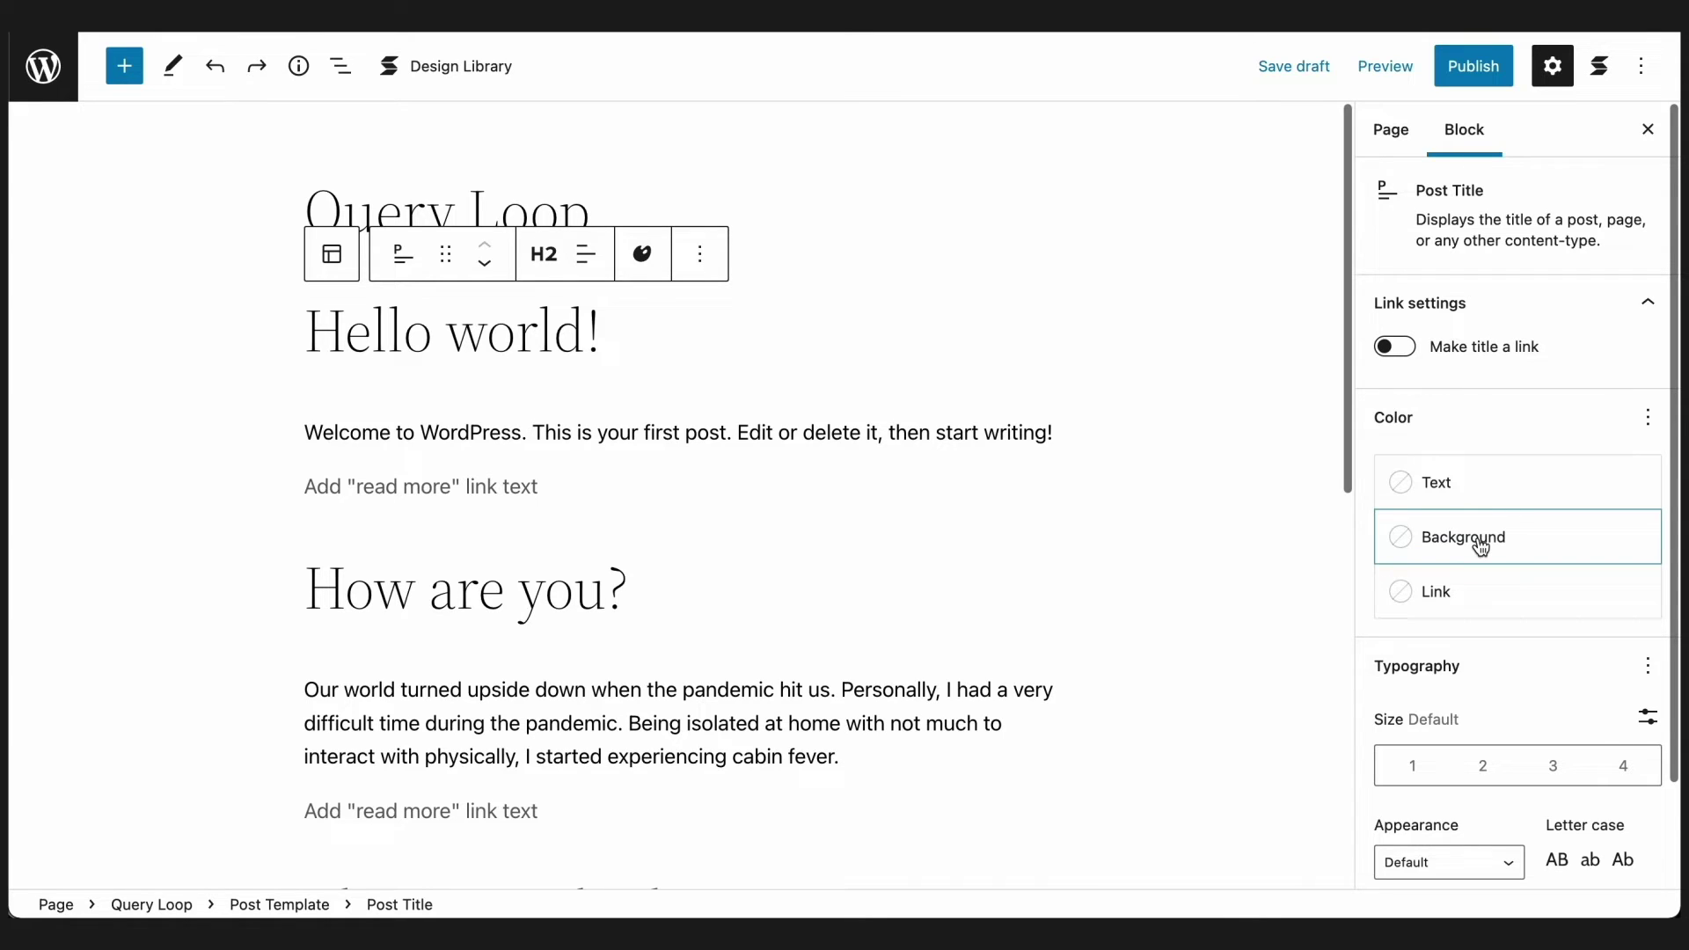
Give the post titles a Vivid red background, white text and center alignment.
{"action": "left_click", "coordinate": [1481, 545]}
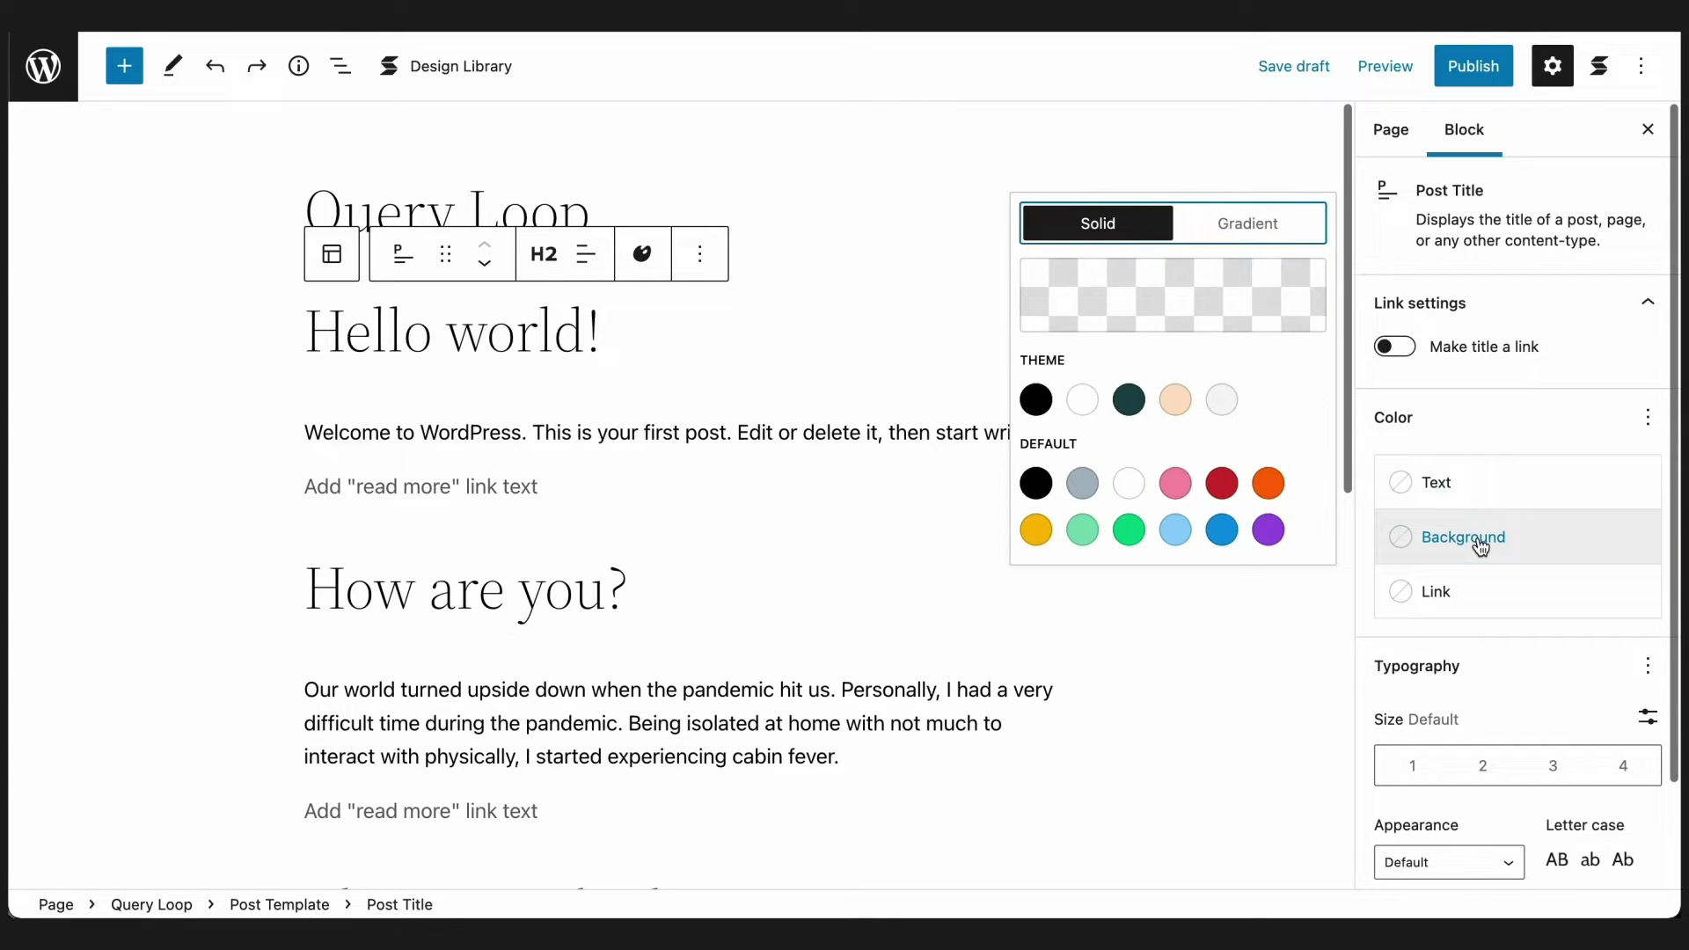
{"action": "left_click", "coordinate": [1221, 484]}
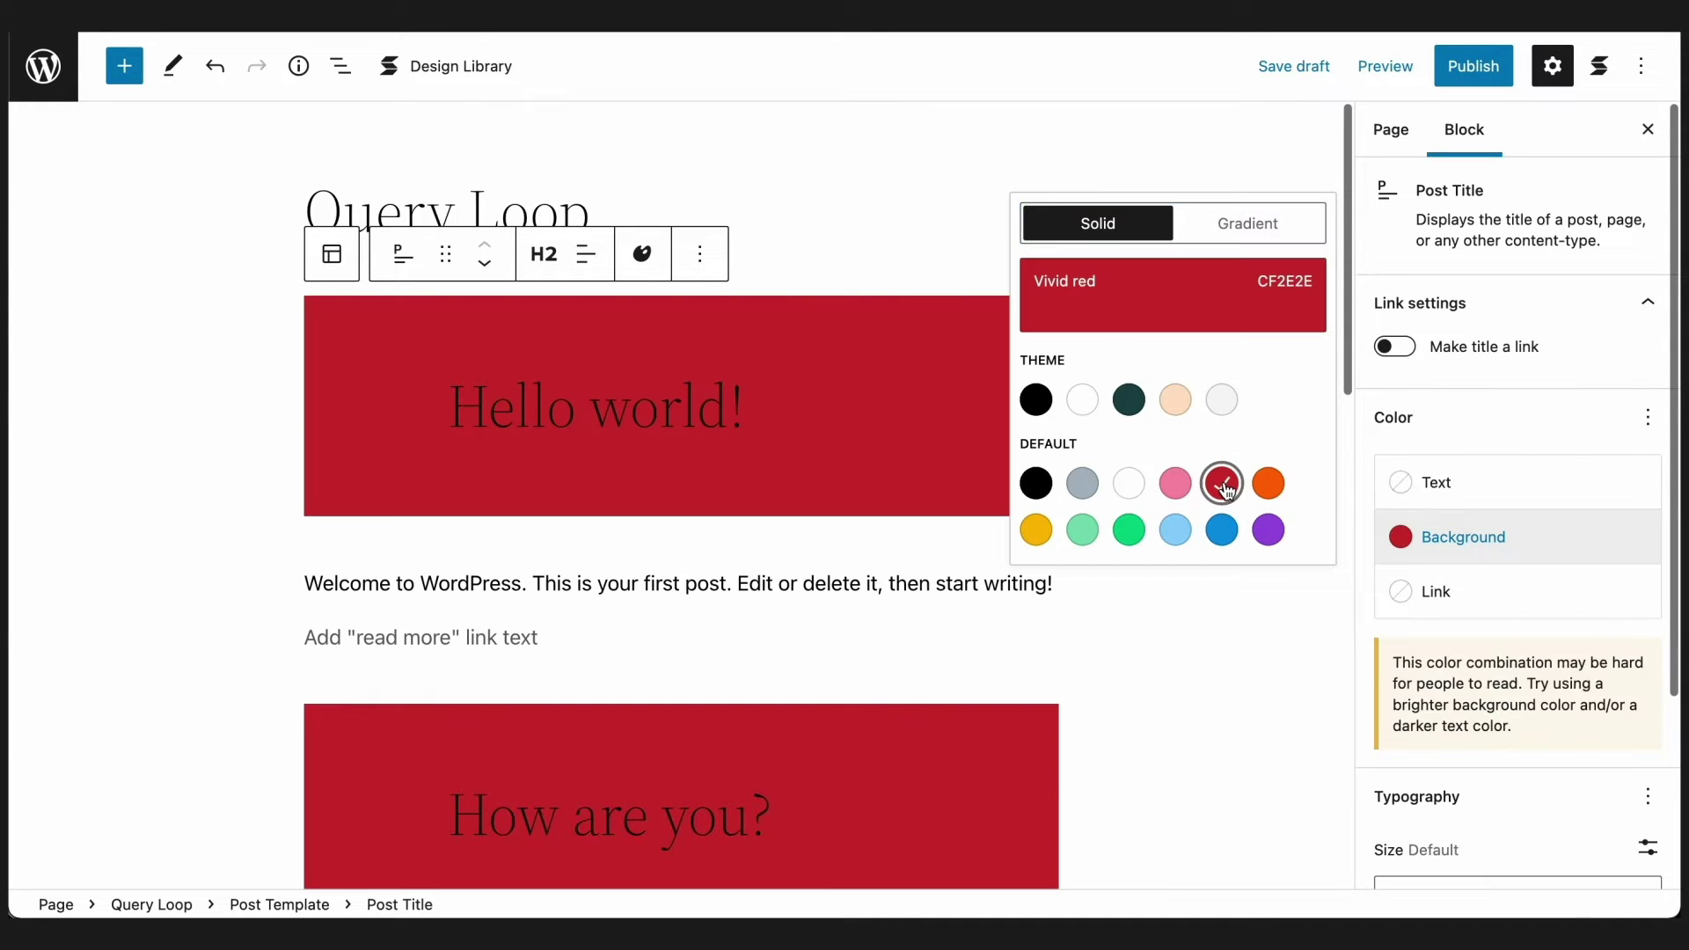
{"action": "left_click", "coordinate": [1504, 482]}
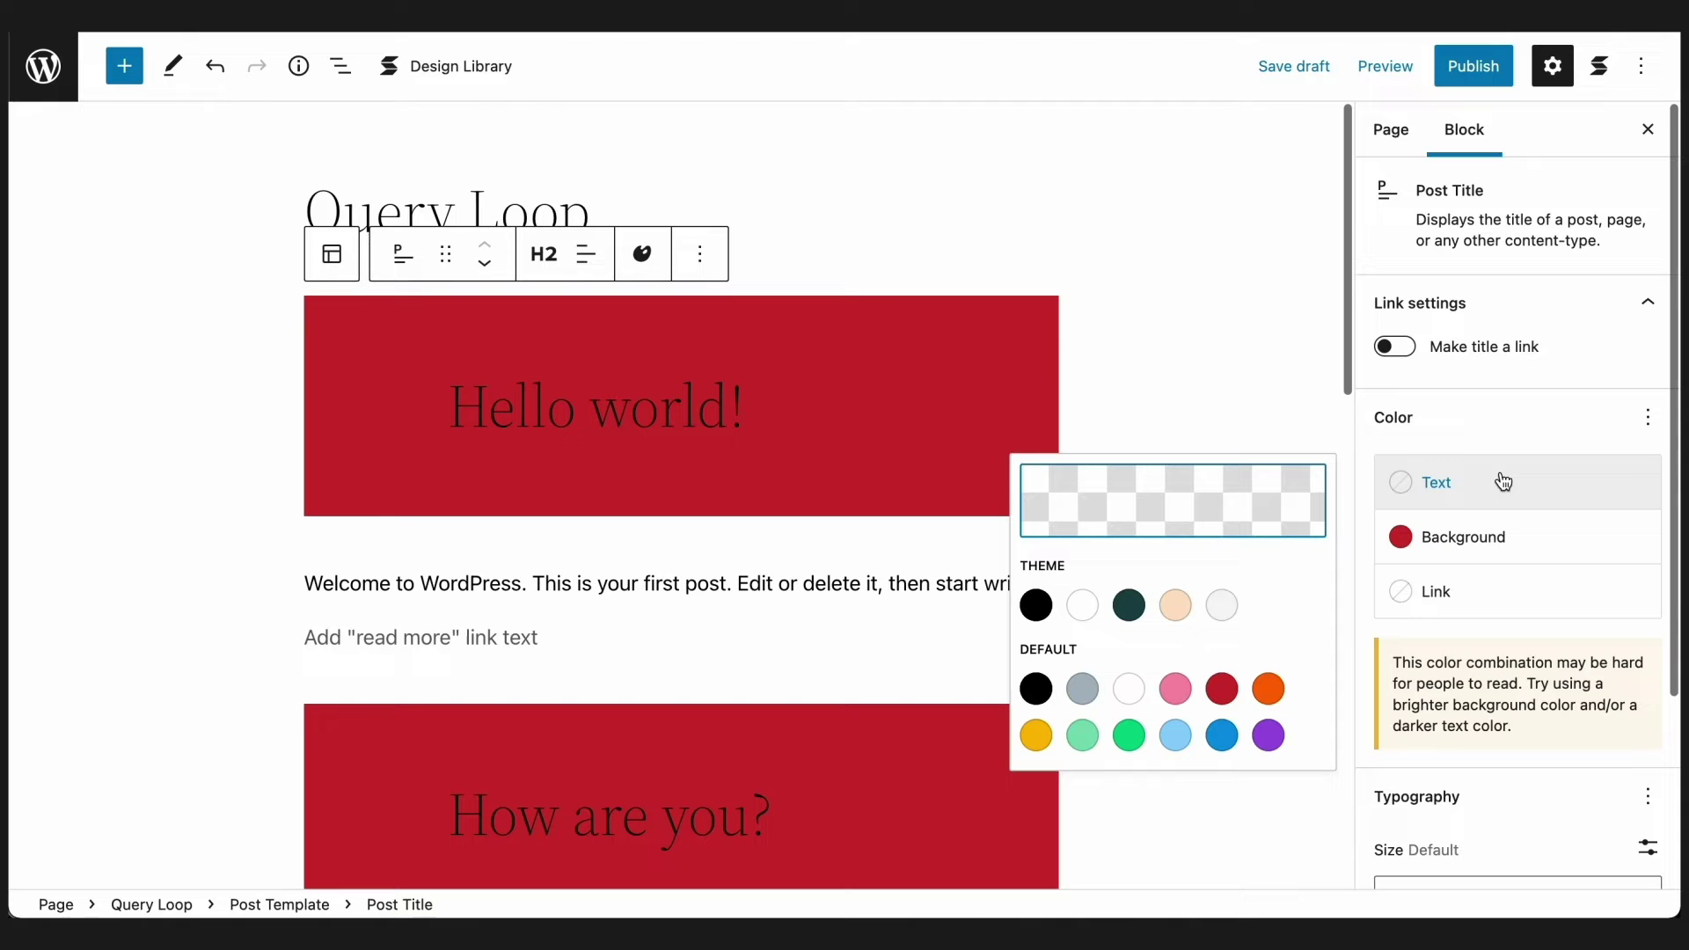
{"action": "left_click", "coordinate": [1083, 605]}
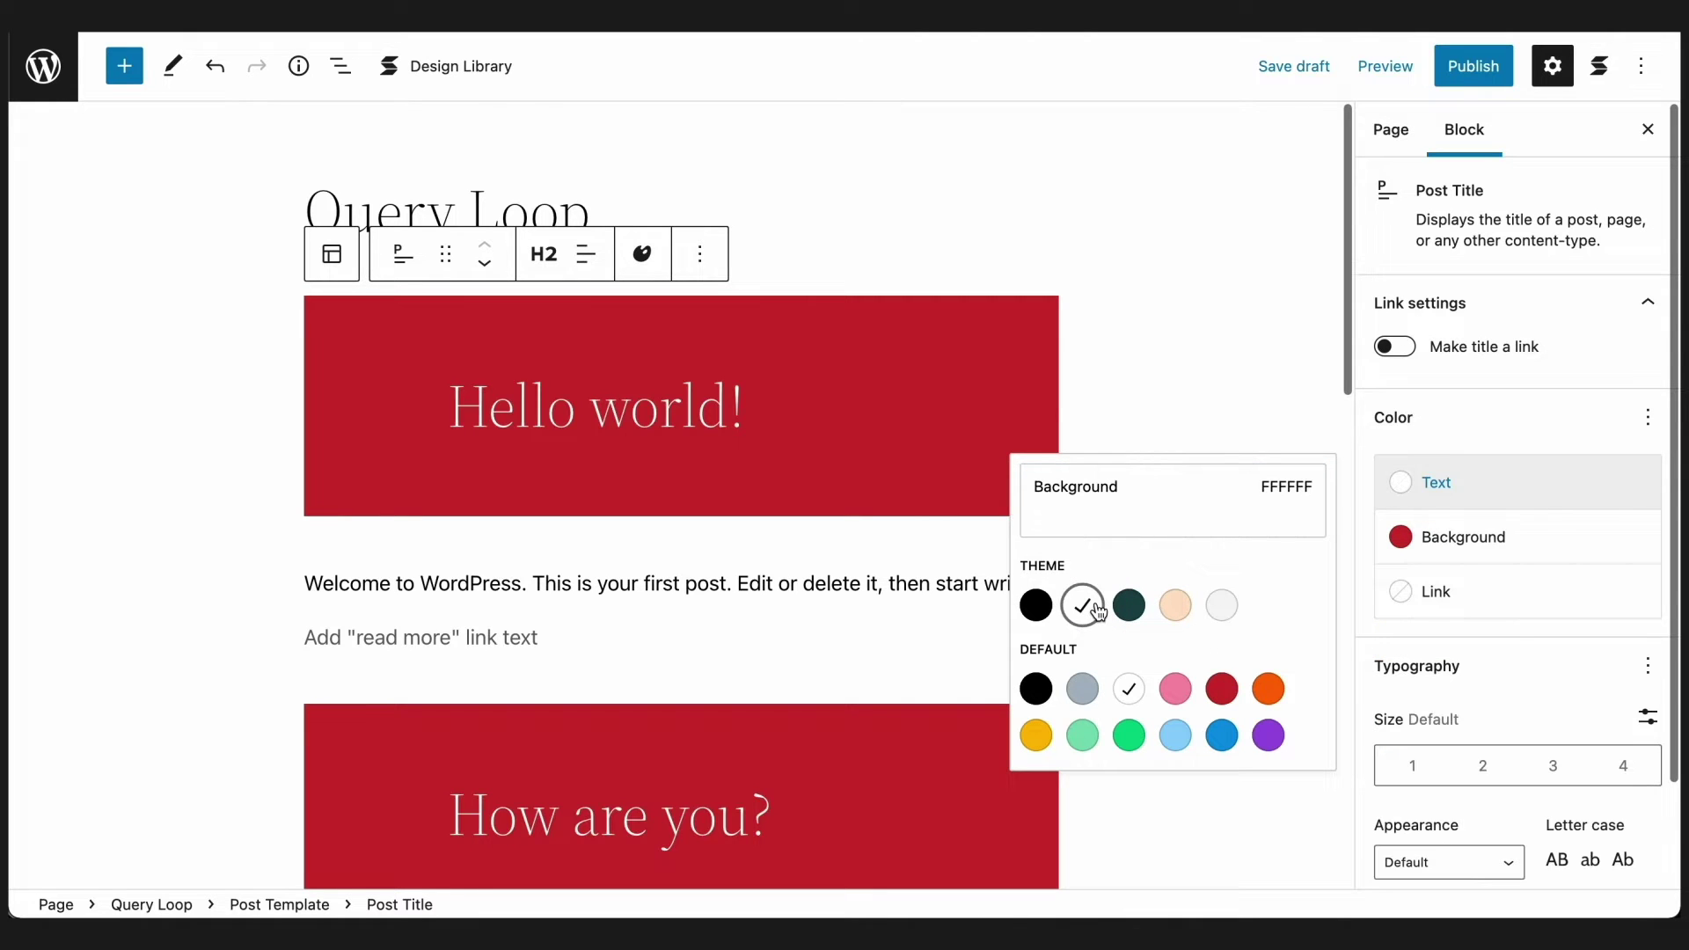
{"action": "left_click", "coordinate": [586, 254]}
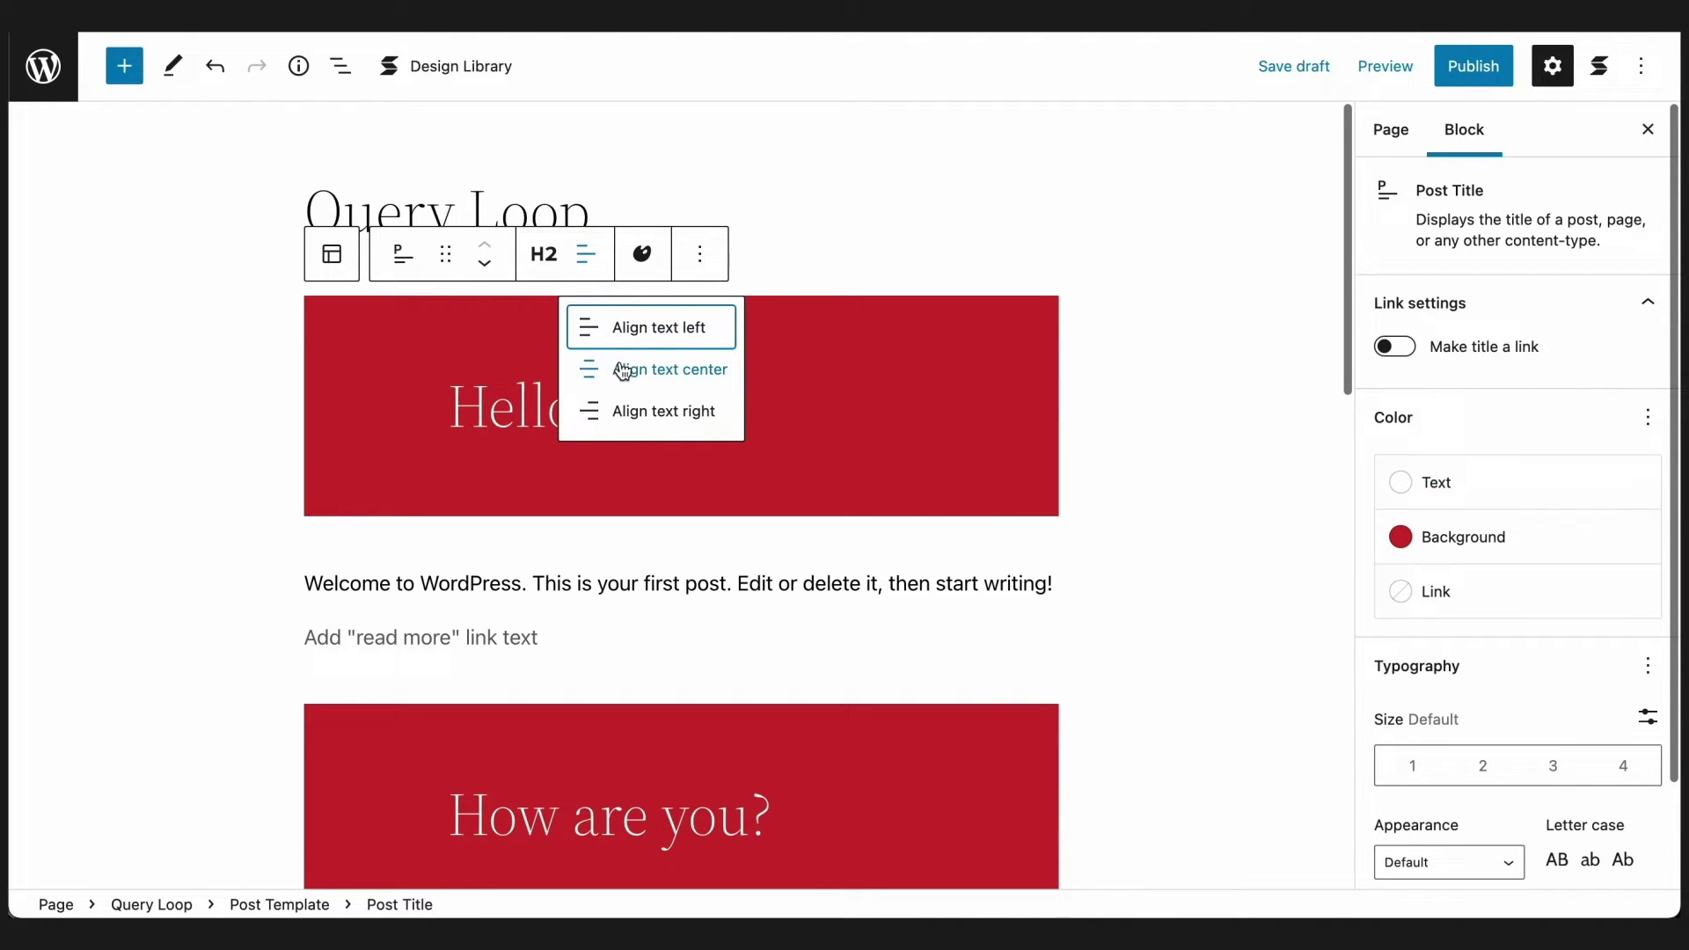
{"action": "left_click", "coordinate": [623, 370]}
{"action": "scroll", "coordinate": [1255, 464], "scroll_direction": "down", "scroll_amount": 5}
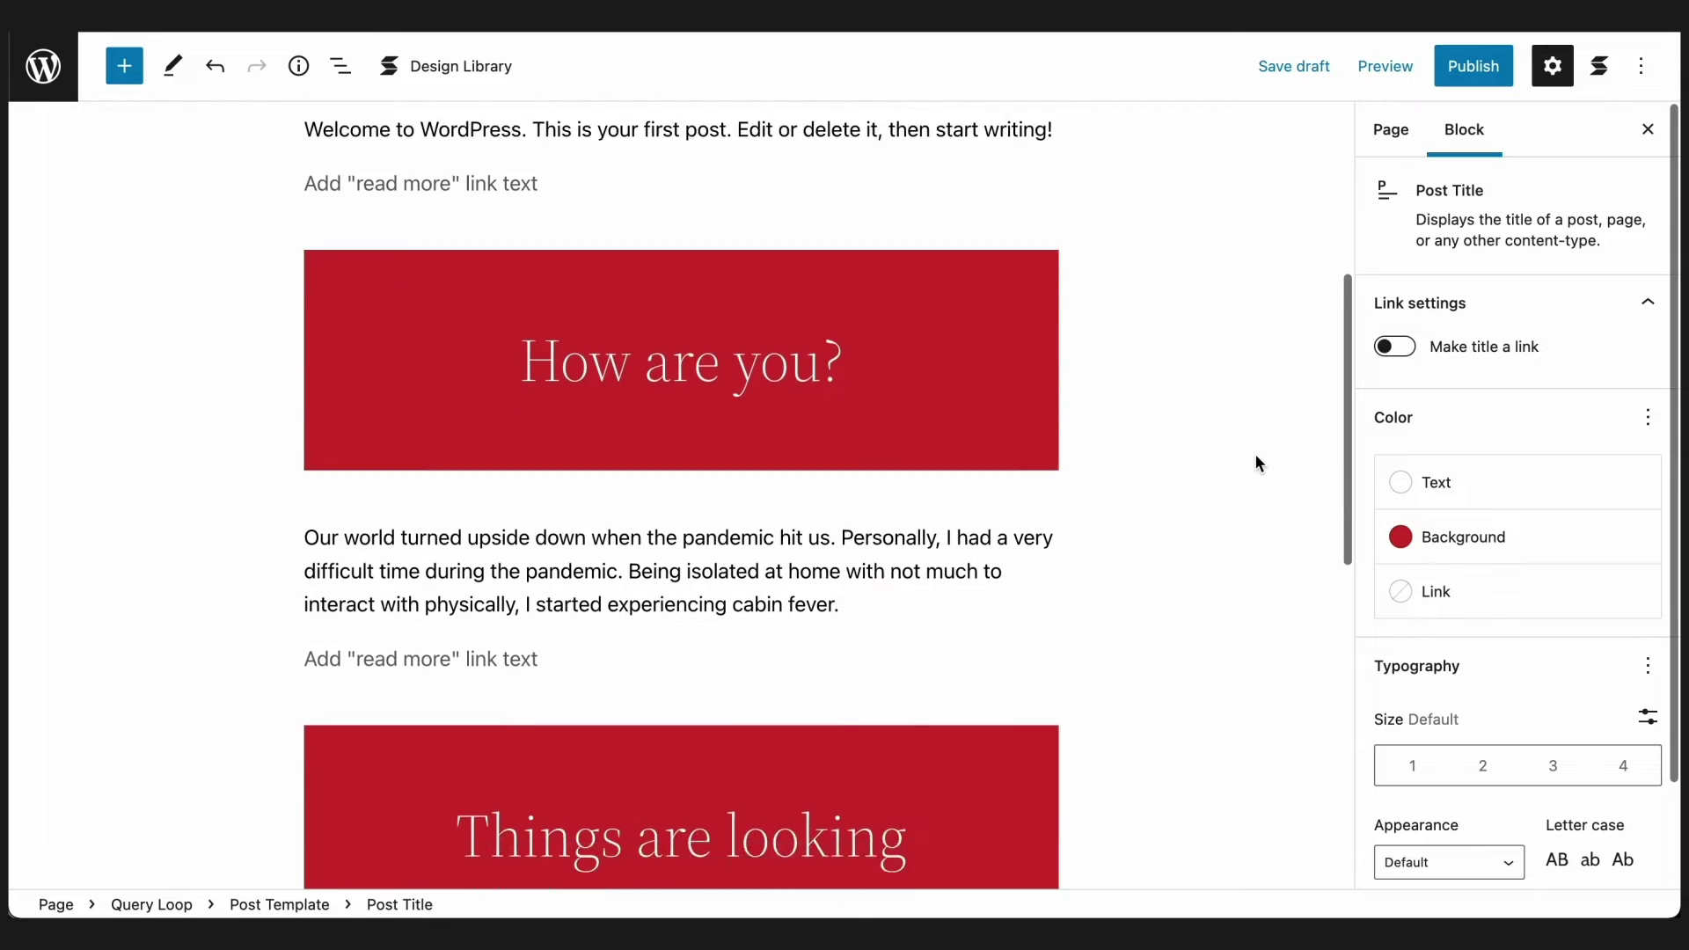
{"action": "scroll", "coordinate": [1255, 463], "scroll_direction": "down", "scroll_amount": 5}
{"action": "scroll", "coordinate": [1255, 464], "scroll_direction": "up", "scroll_amount": 5}
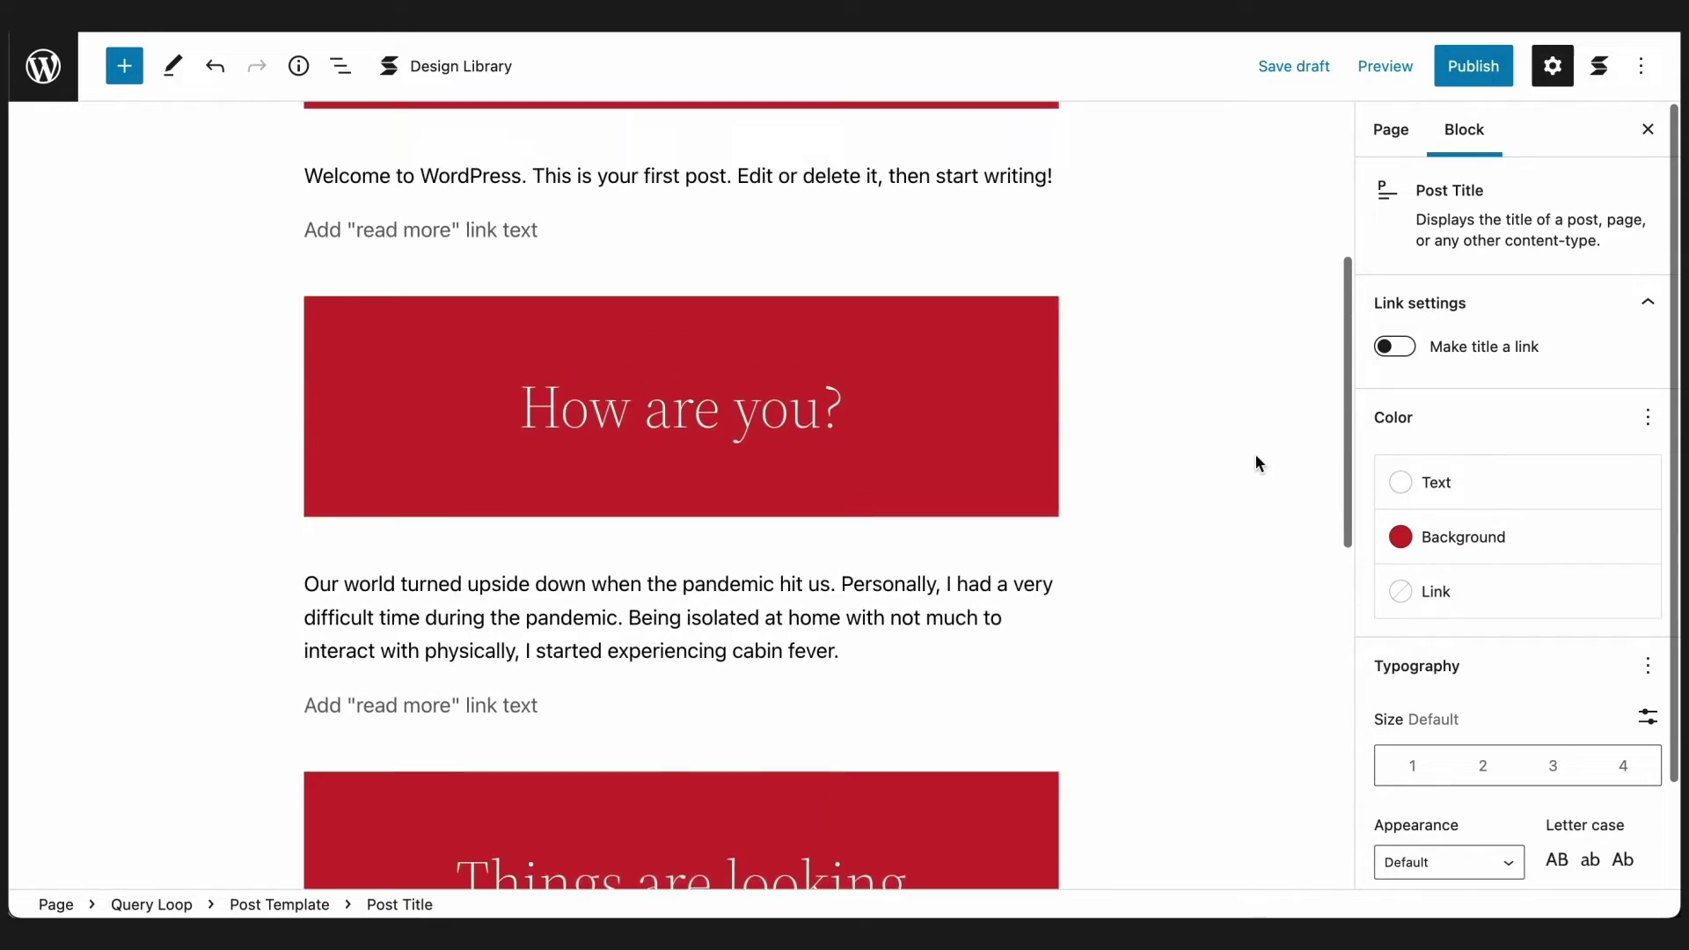
{"action": "scroll", "coordinate": [1257, 464], "scroll_direction": "up", "scroll_amount": 5}
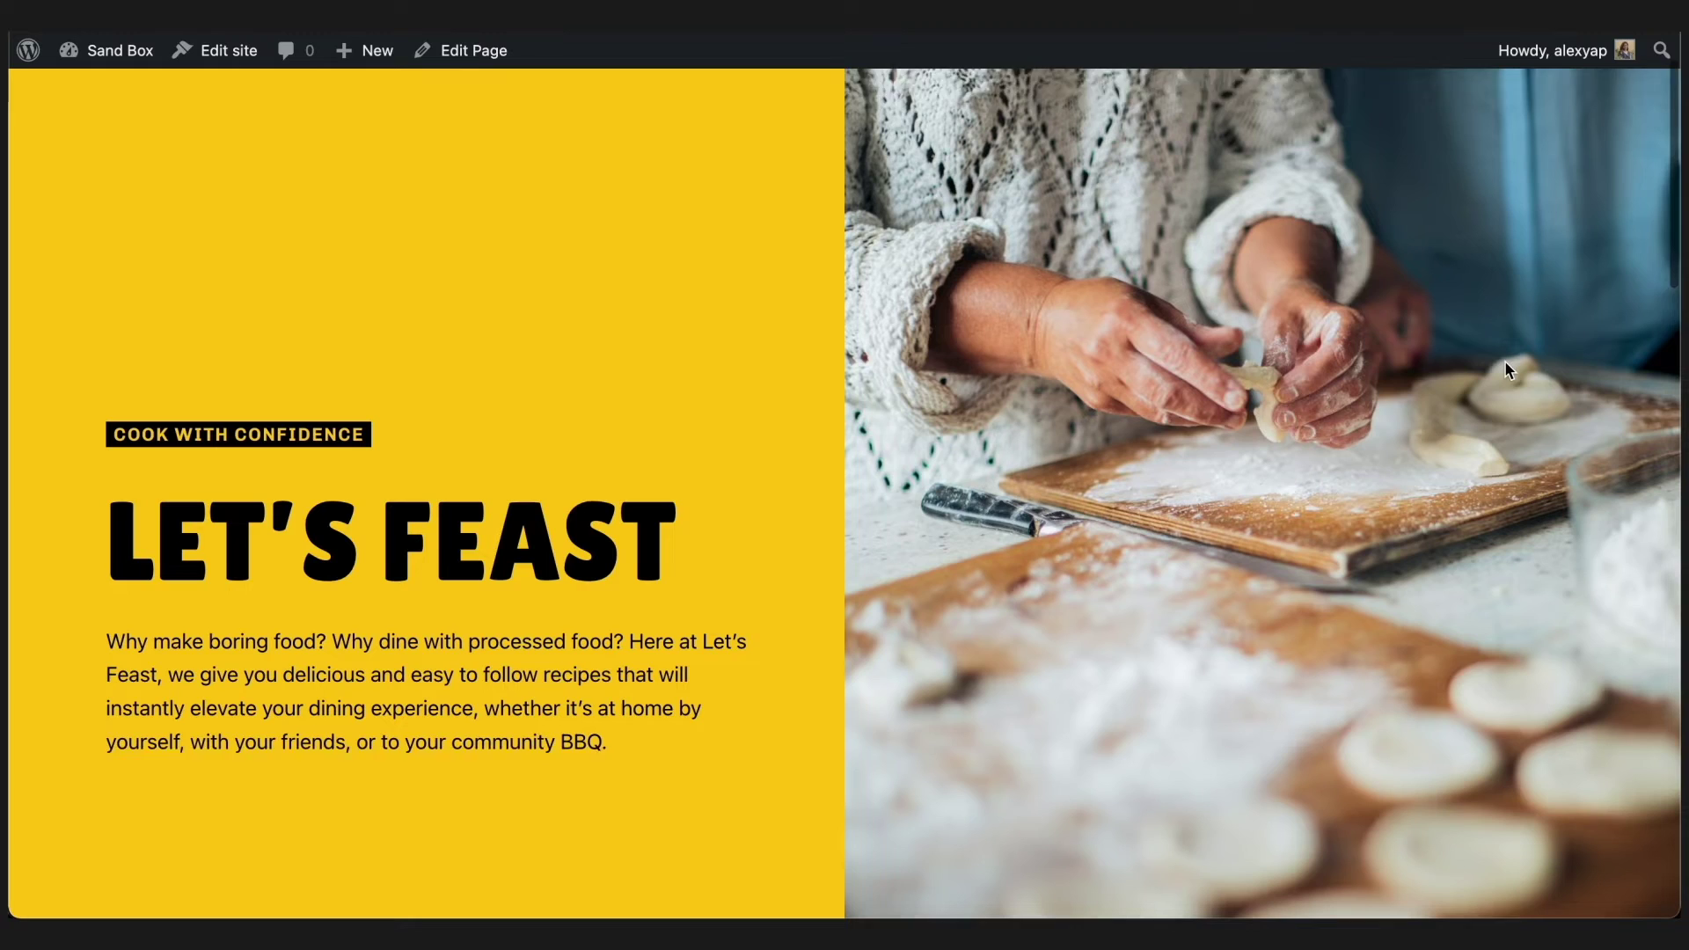
Scroll the live homepage down to the empty Let's Feast section above the newsletter.
{"action": "scroll", "coordinate": [1504, 361], "scroll_direction": "down", "scroll_amount": 1}
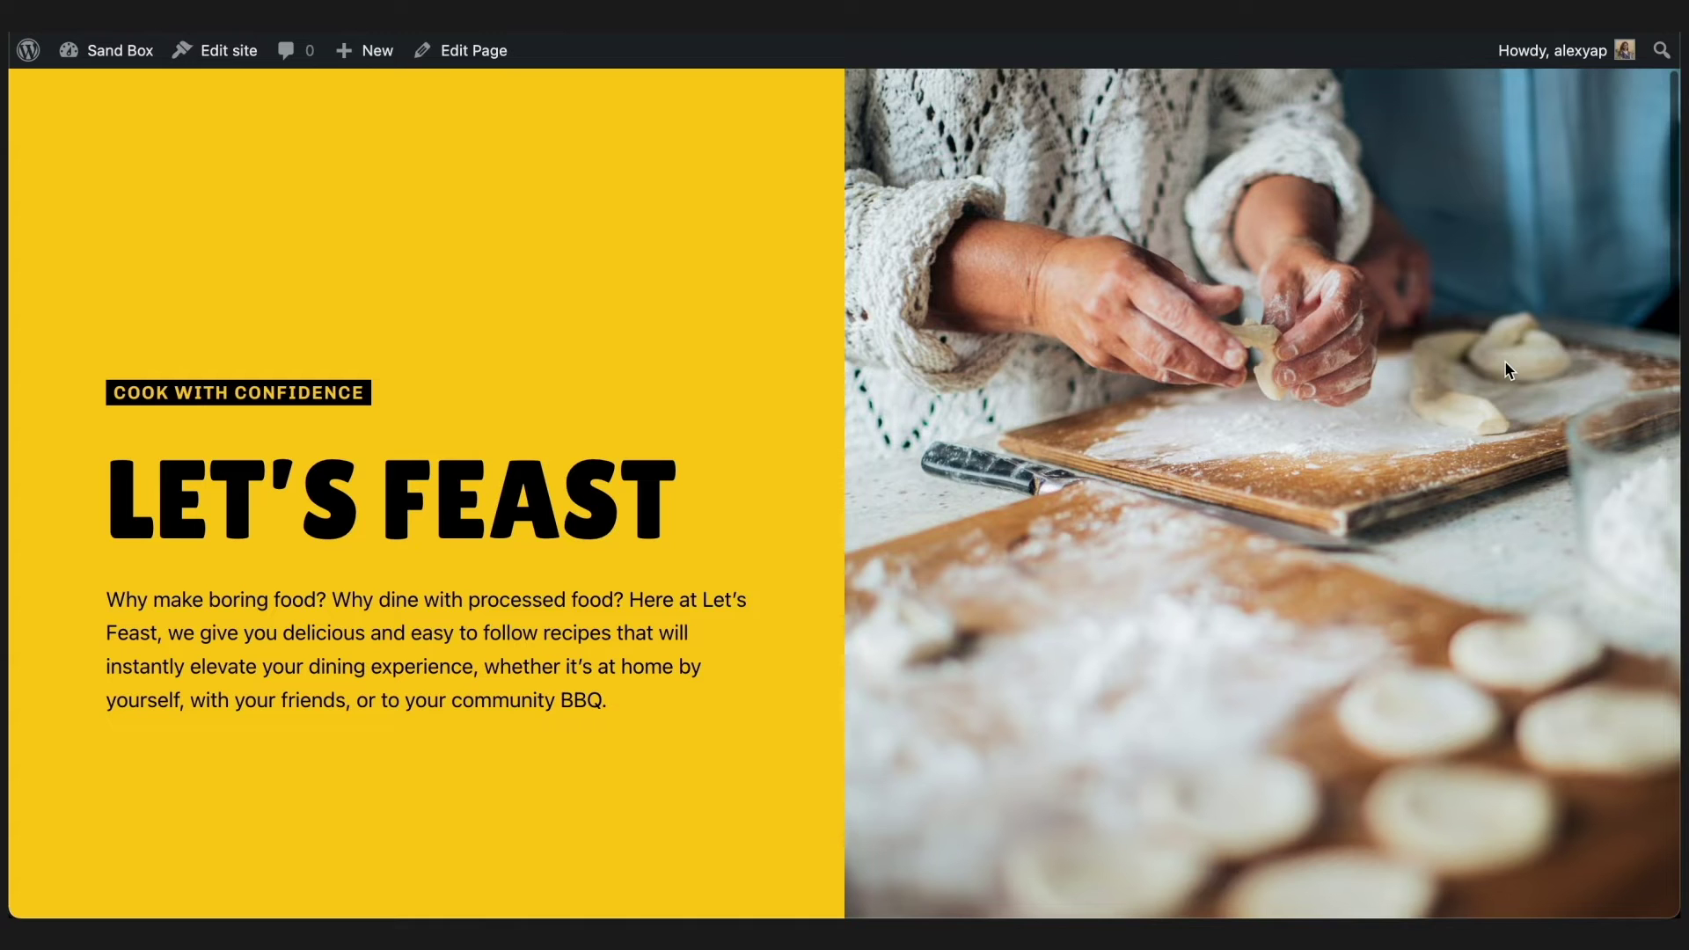
{"action": "scroll", "coordinate": [1508, 369], "scroll_direction": "down", "scroll_amount": 10}
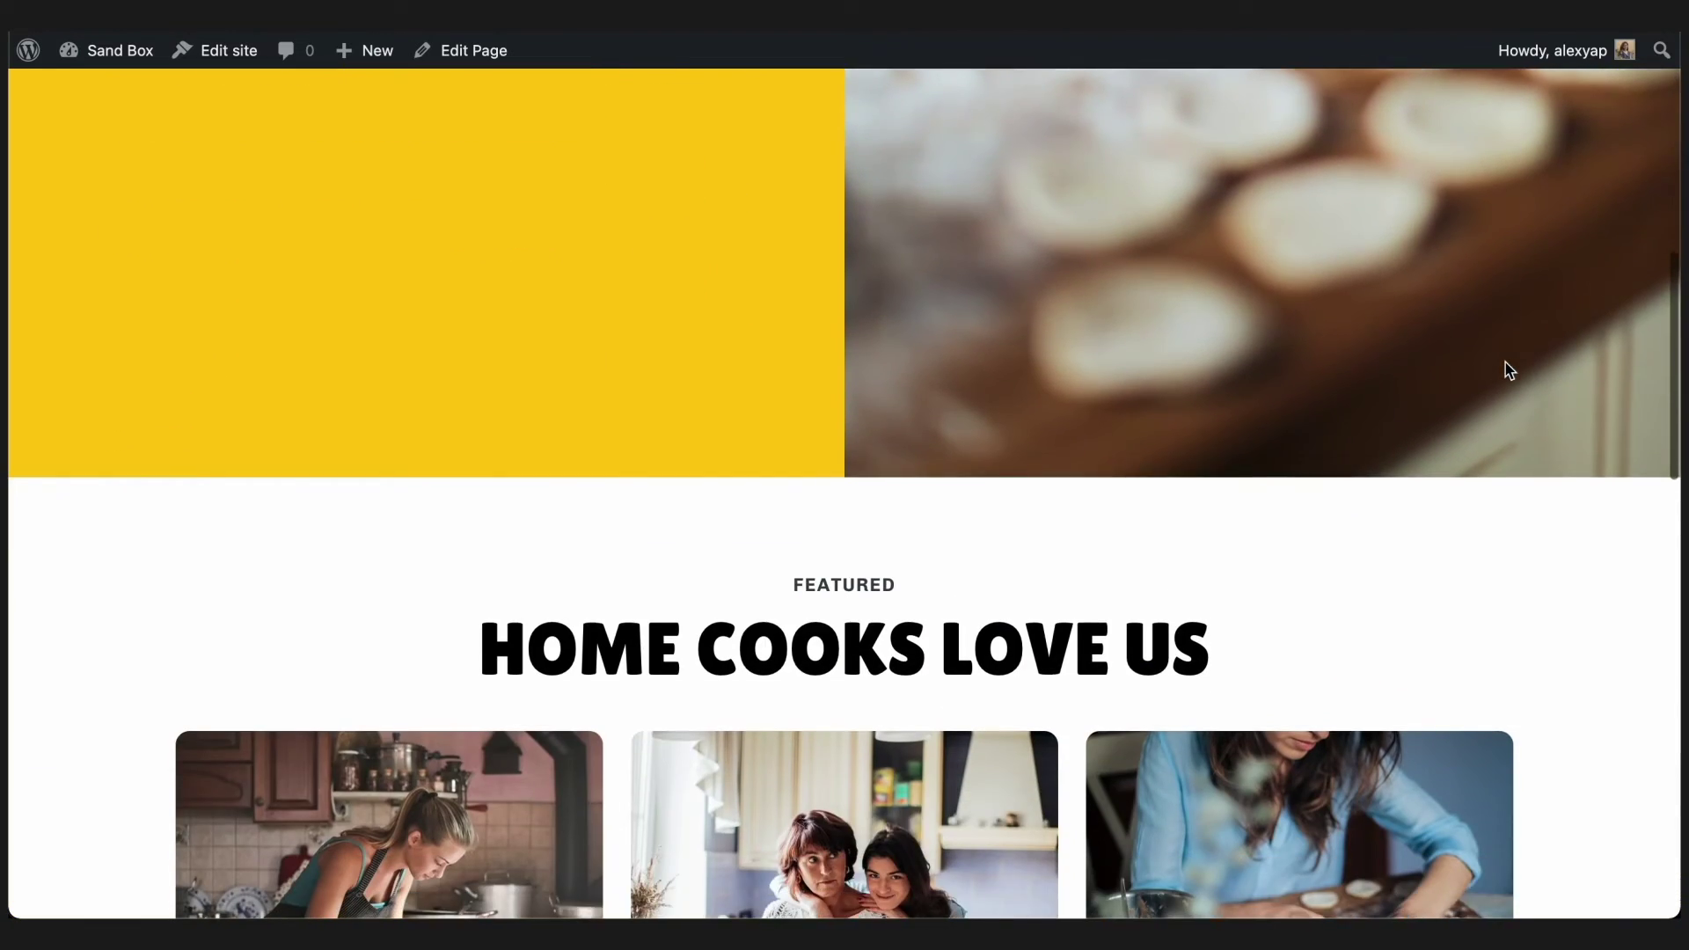
{"action": "scroll", "coordinate": [1507, 370], "scroll_direction": "down", "scroll_amount": 12}
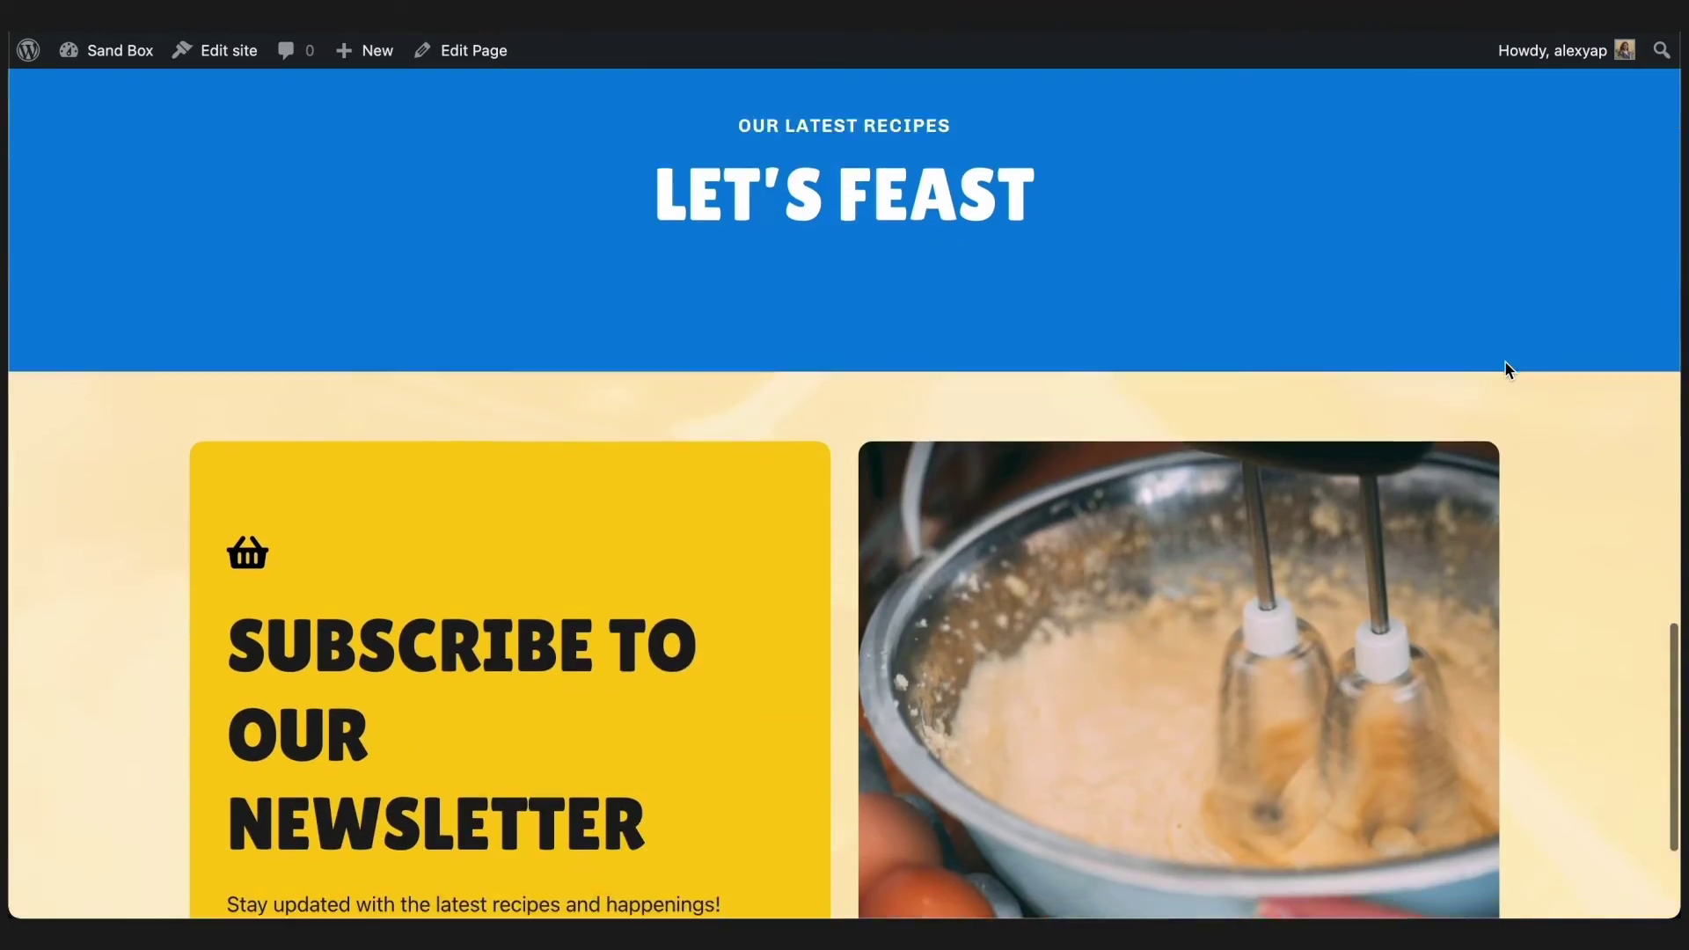
{"action": "scroll", "coordinate": [1508, 370], "scroll_direction": "up", "scroll_amount": 5}
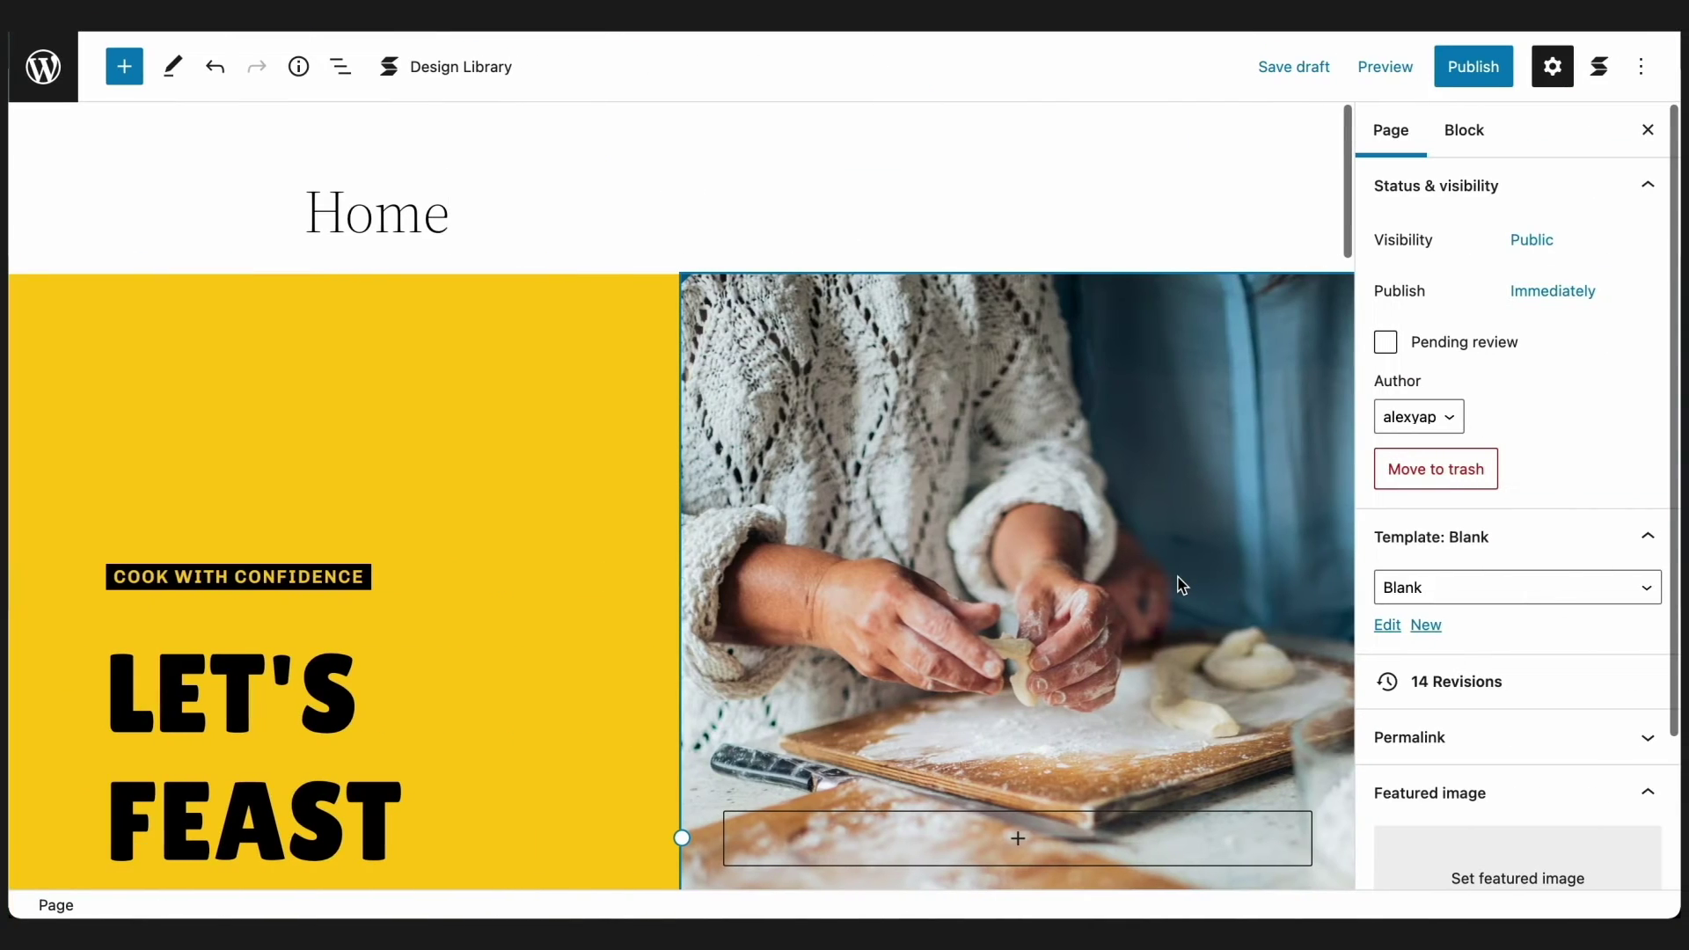
Insert a Query Loop under the Let's Feast heading via /query and open its pattern chooser.
{"action": "scroll", "coordinate": [1181, 584], "scroll_direction": "down", "scroll_amount": 20}
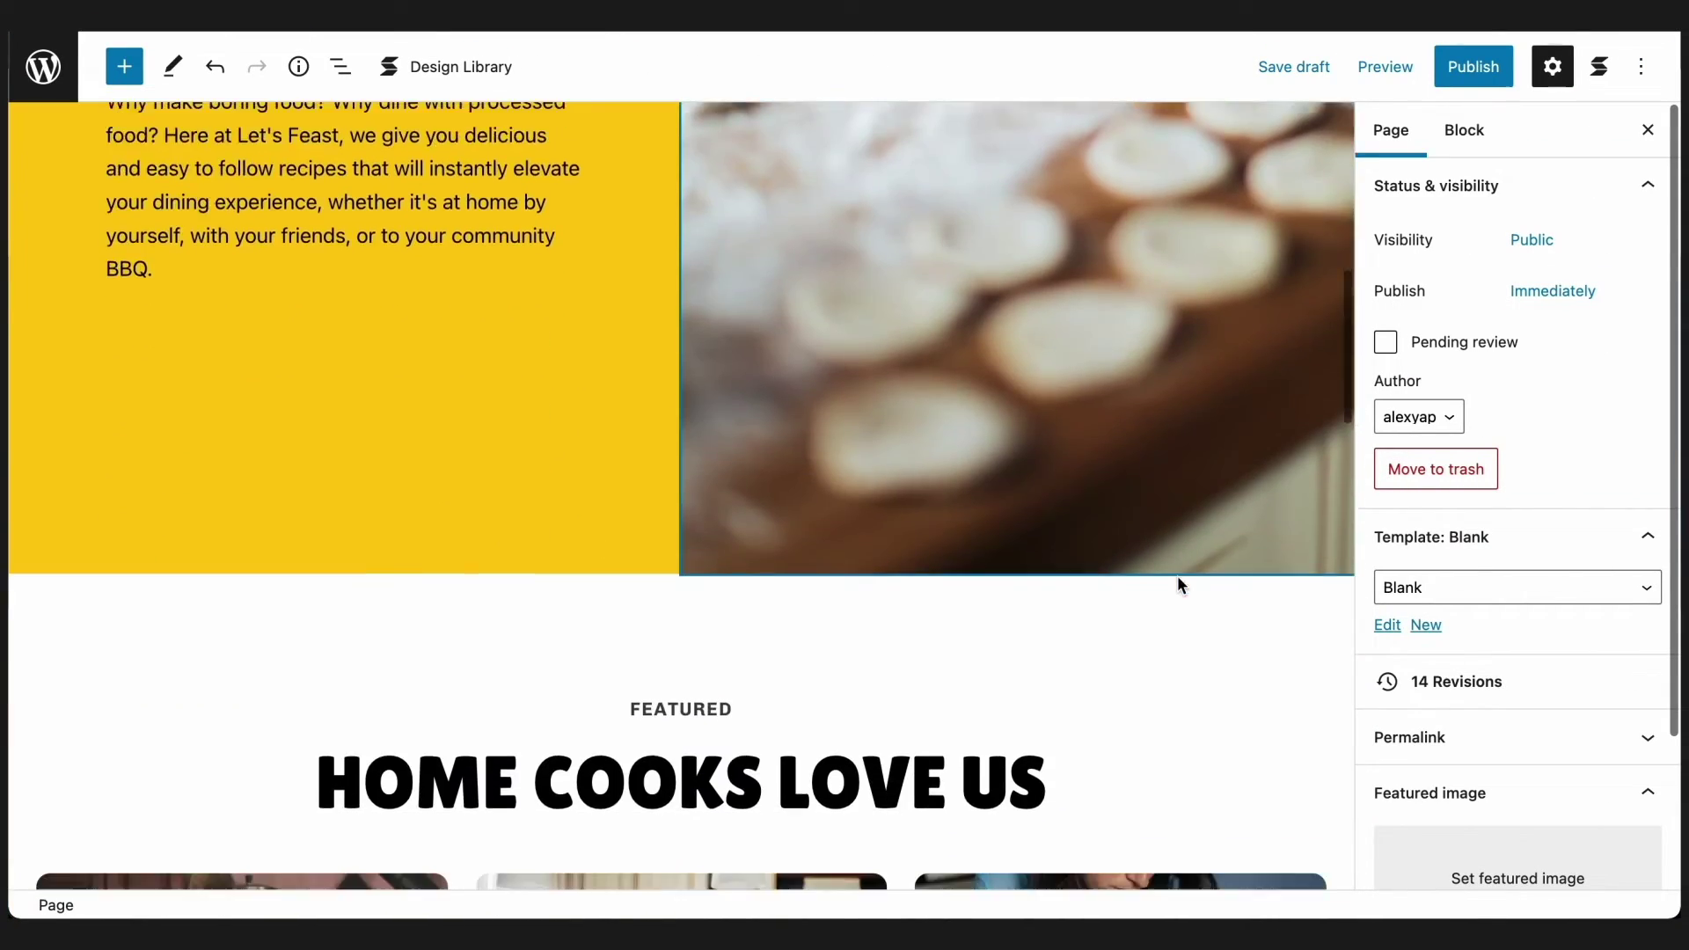
{"action": "scroll", "coordinate": [1181, 584], "scroll_direction": "down", "scroll_amount": 3}
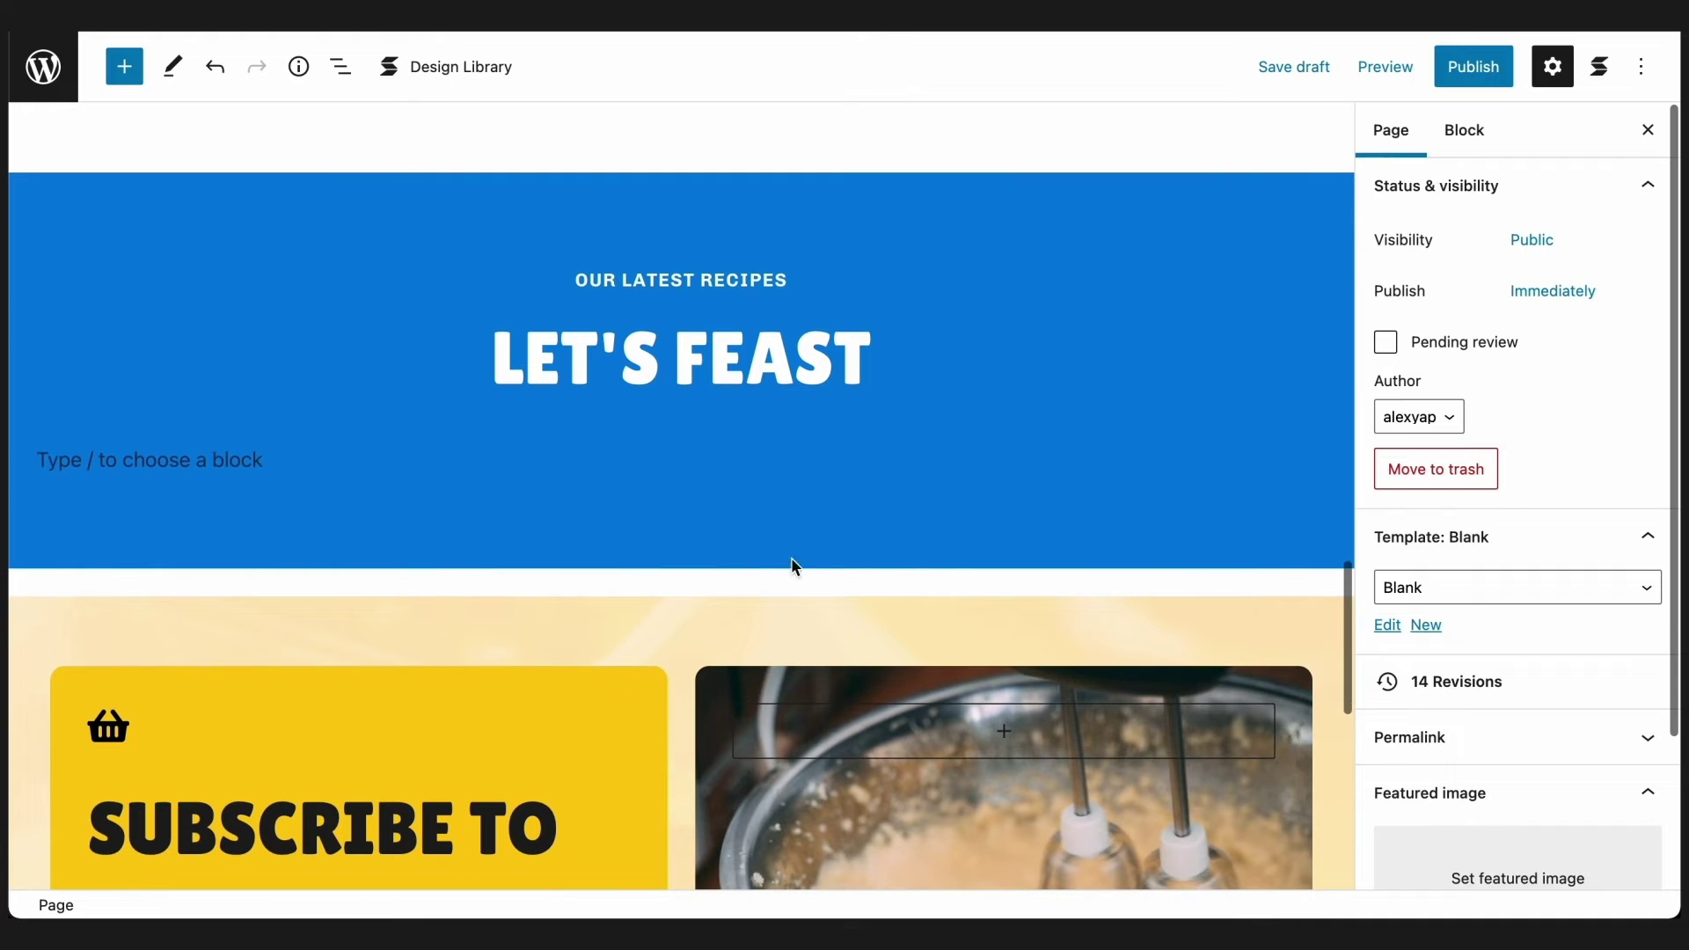
{"action": "left_click", "coordinate": [362, 458]}
{"action": "type", "text": "/query"}
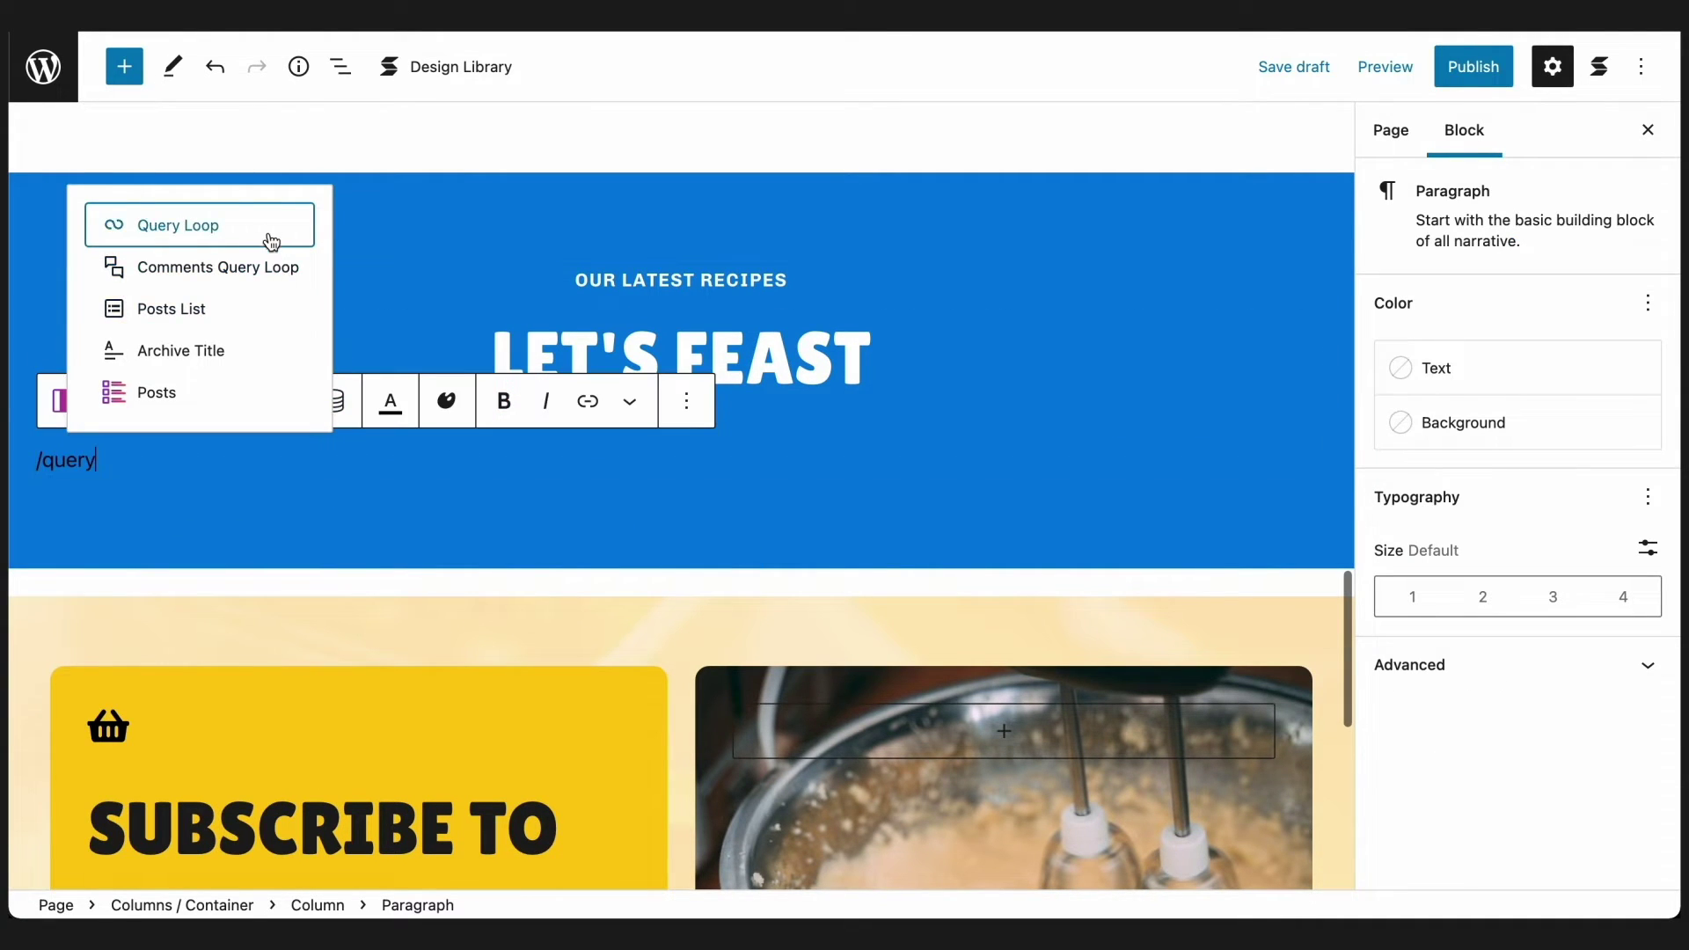
{"action": "left_click", "coordinate": [268, 230]}
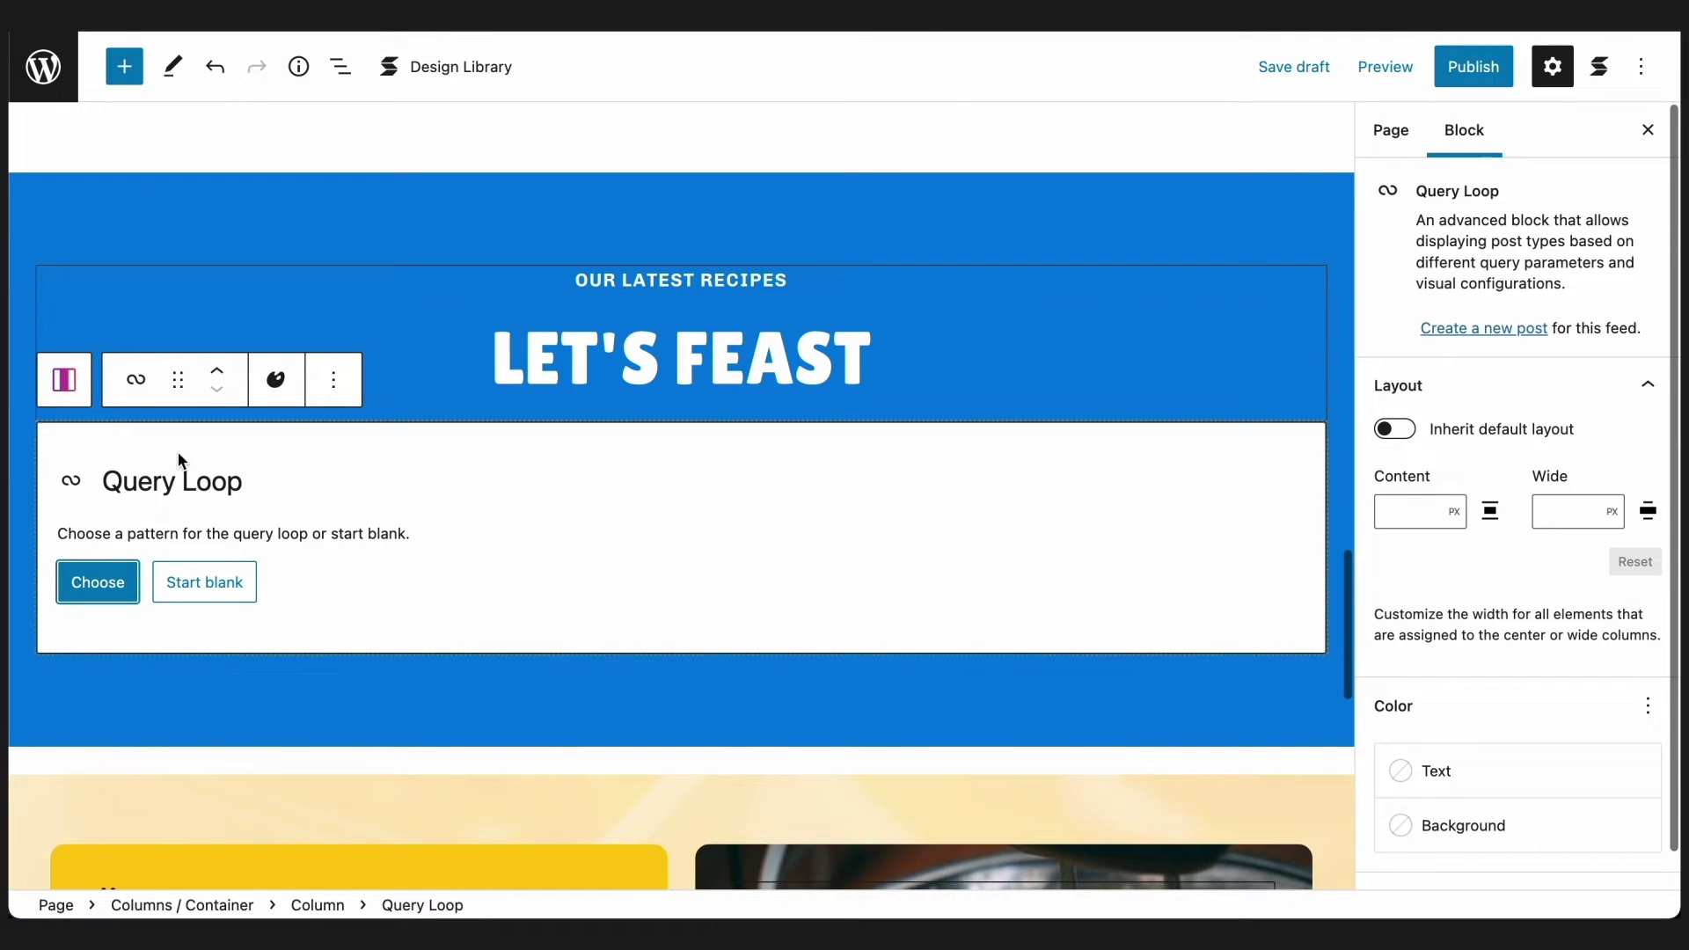
{"action": "left_click", "coordinate": [125, 585]}
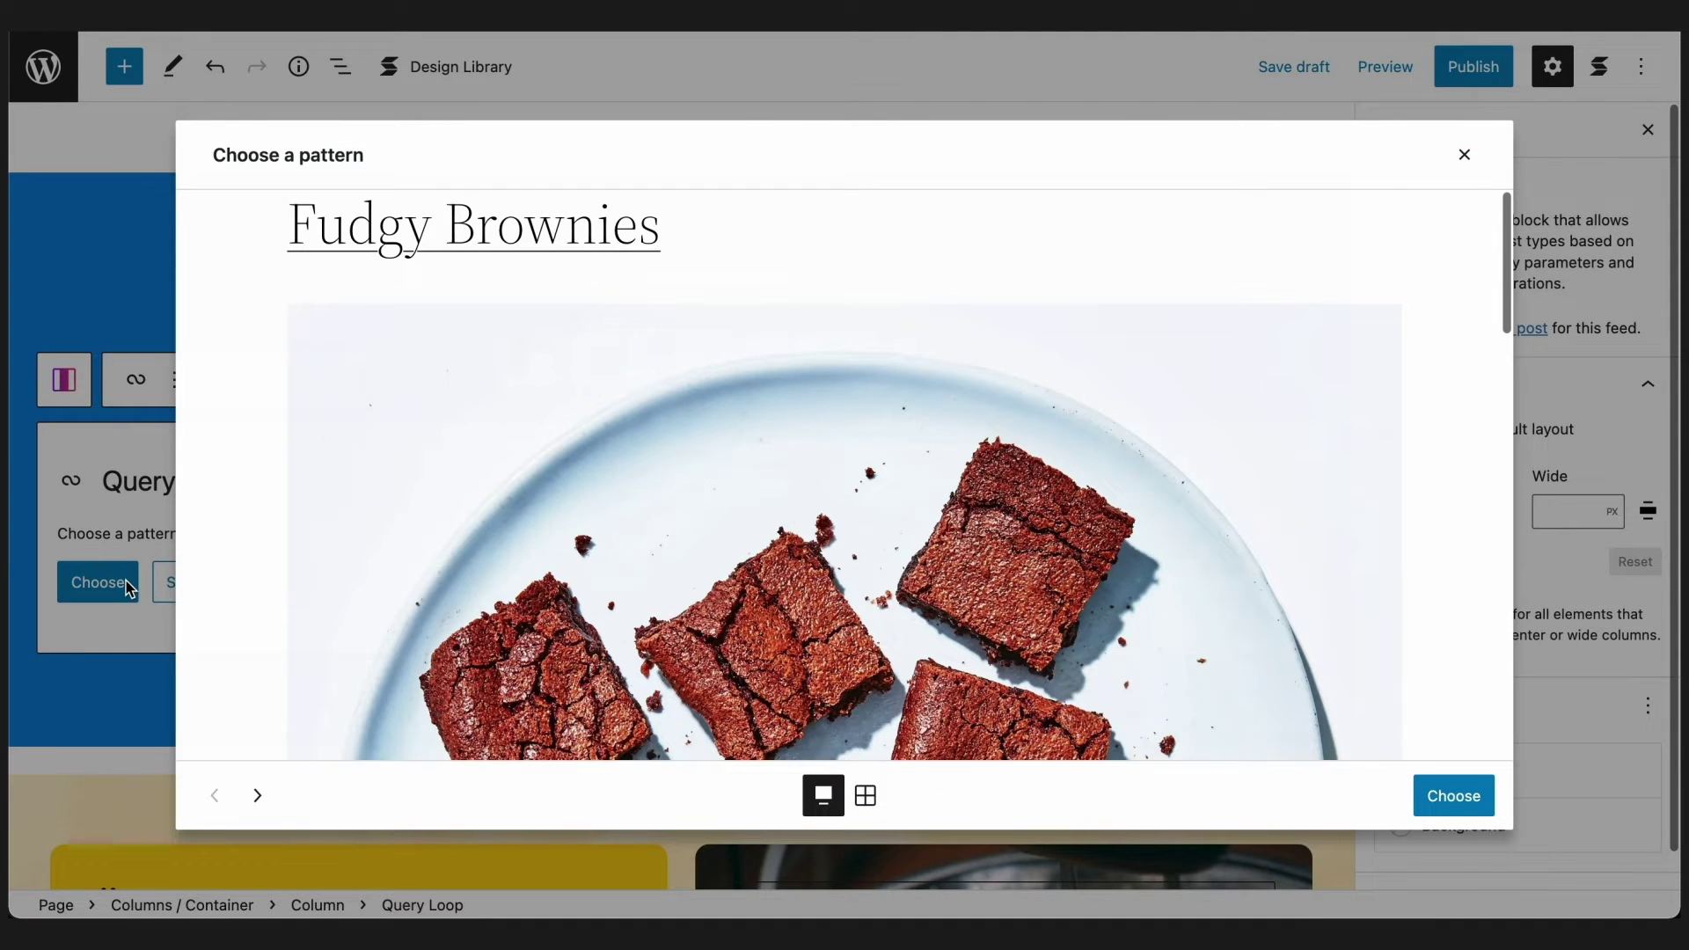
Insert the recipe grid pattern and turn off Inherit default layout for the Query Loop.
{"action": "left_click", "coordinate": [865, 796]}
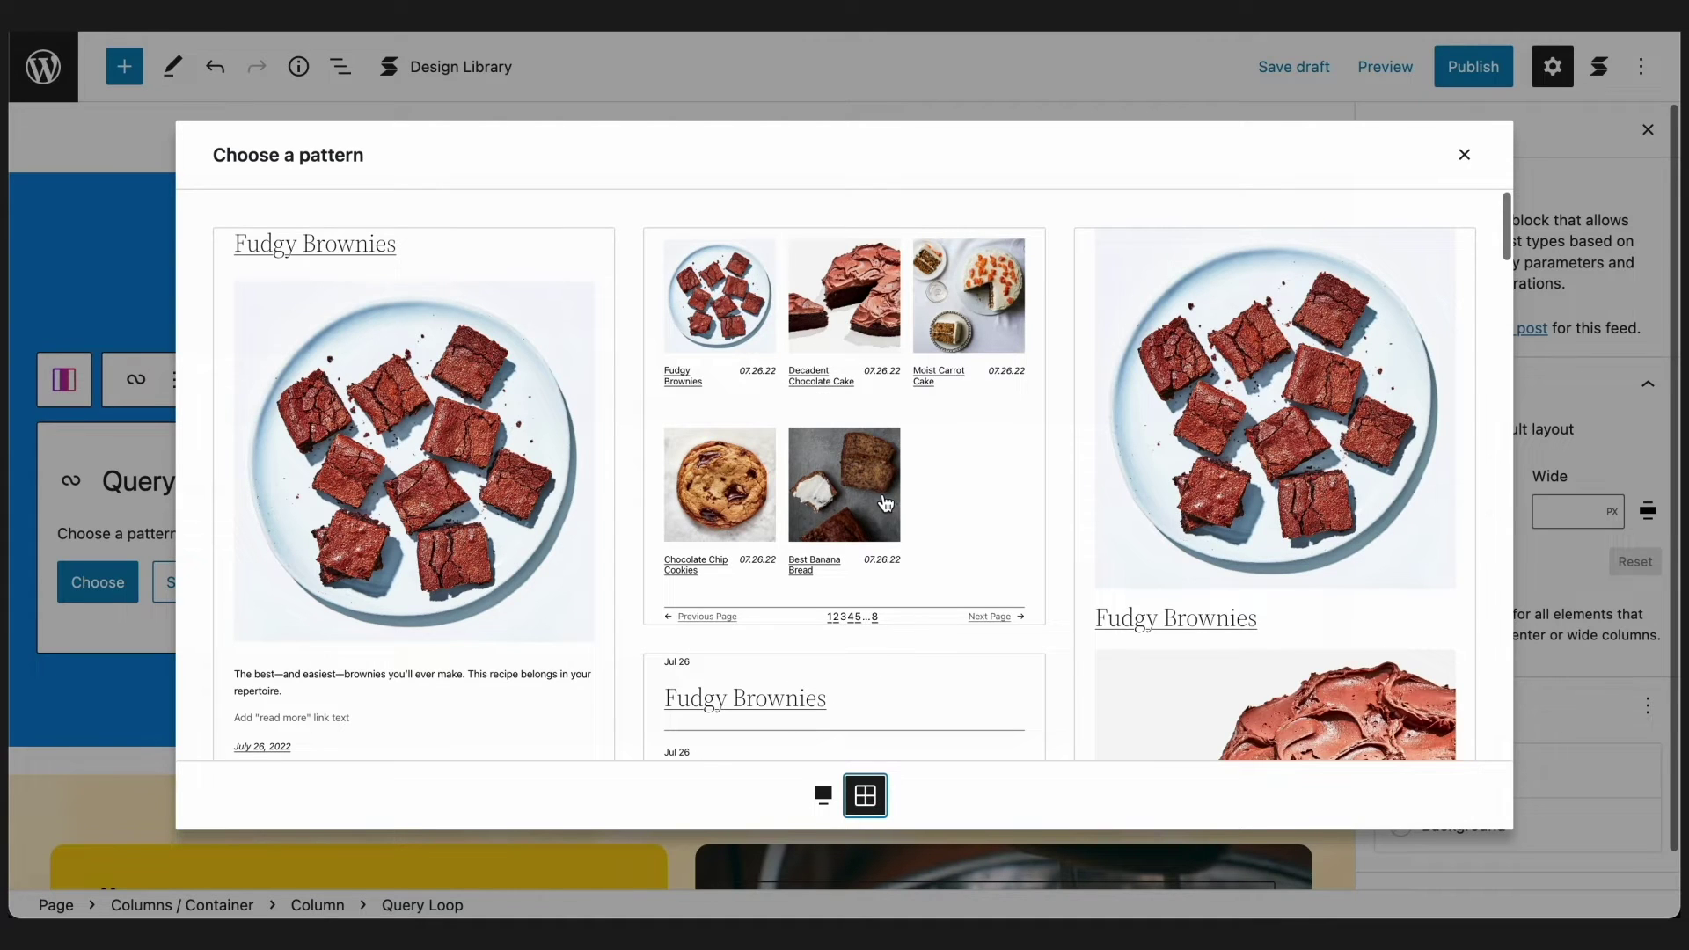
{"action": "left_click", "coordinate": [885, 503]}
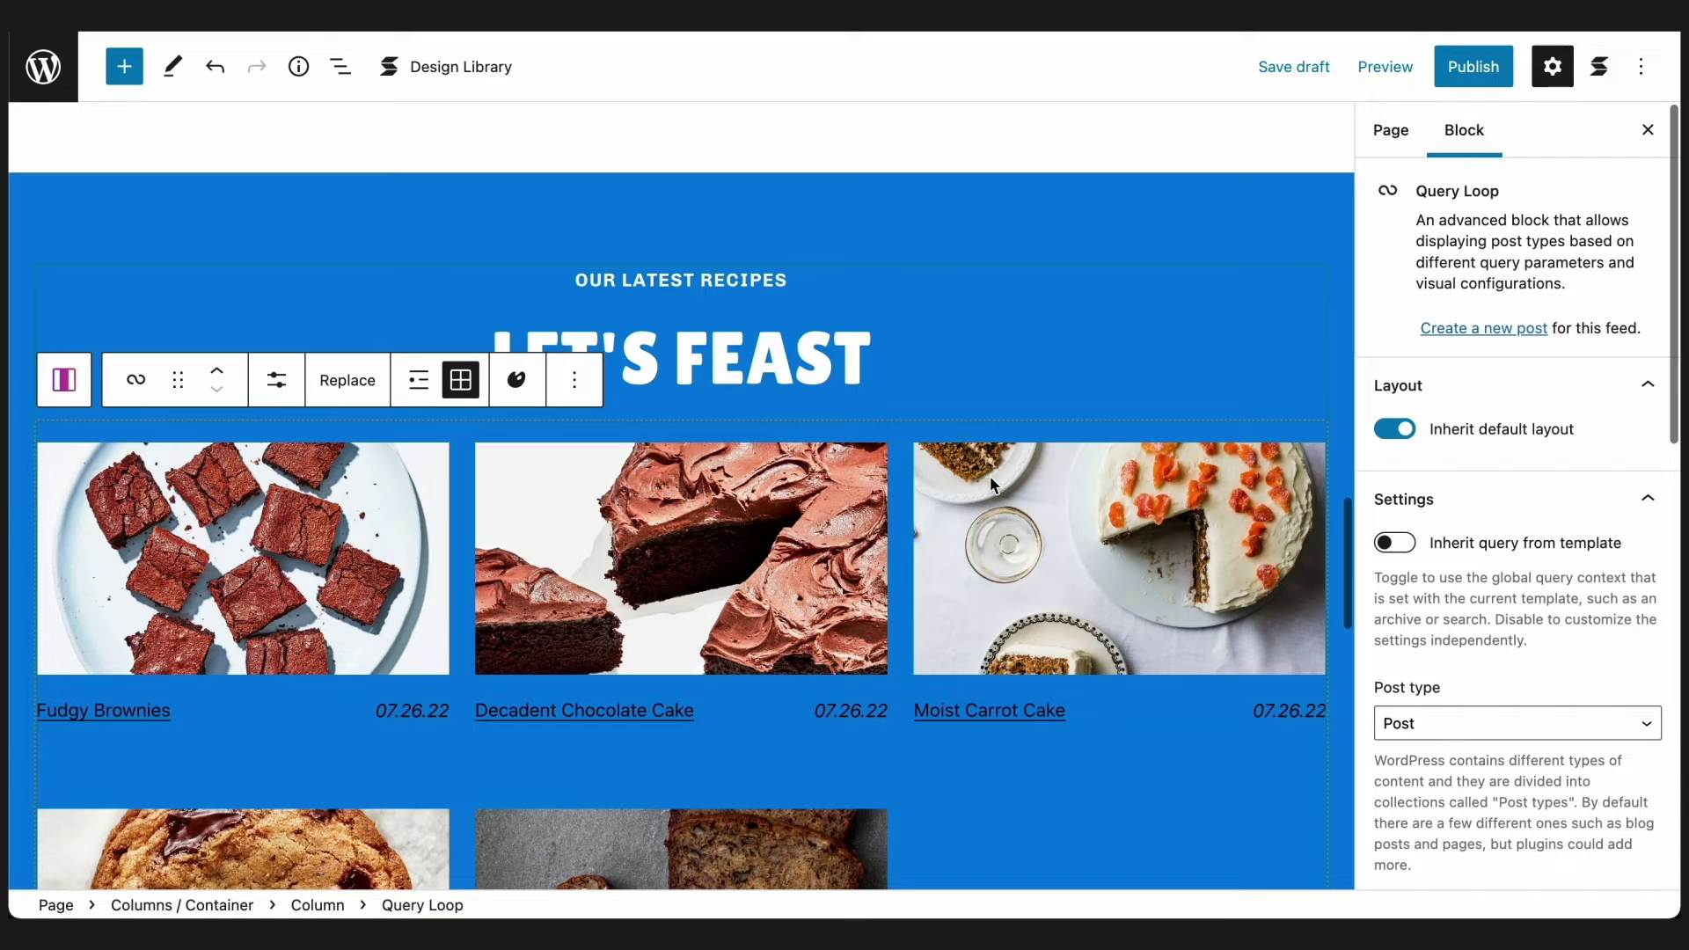
{"action": "left_click", "coordinate": [1398, 431]}
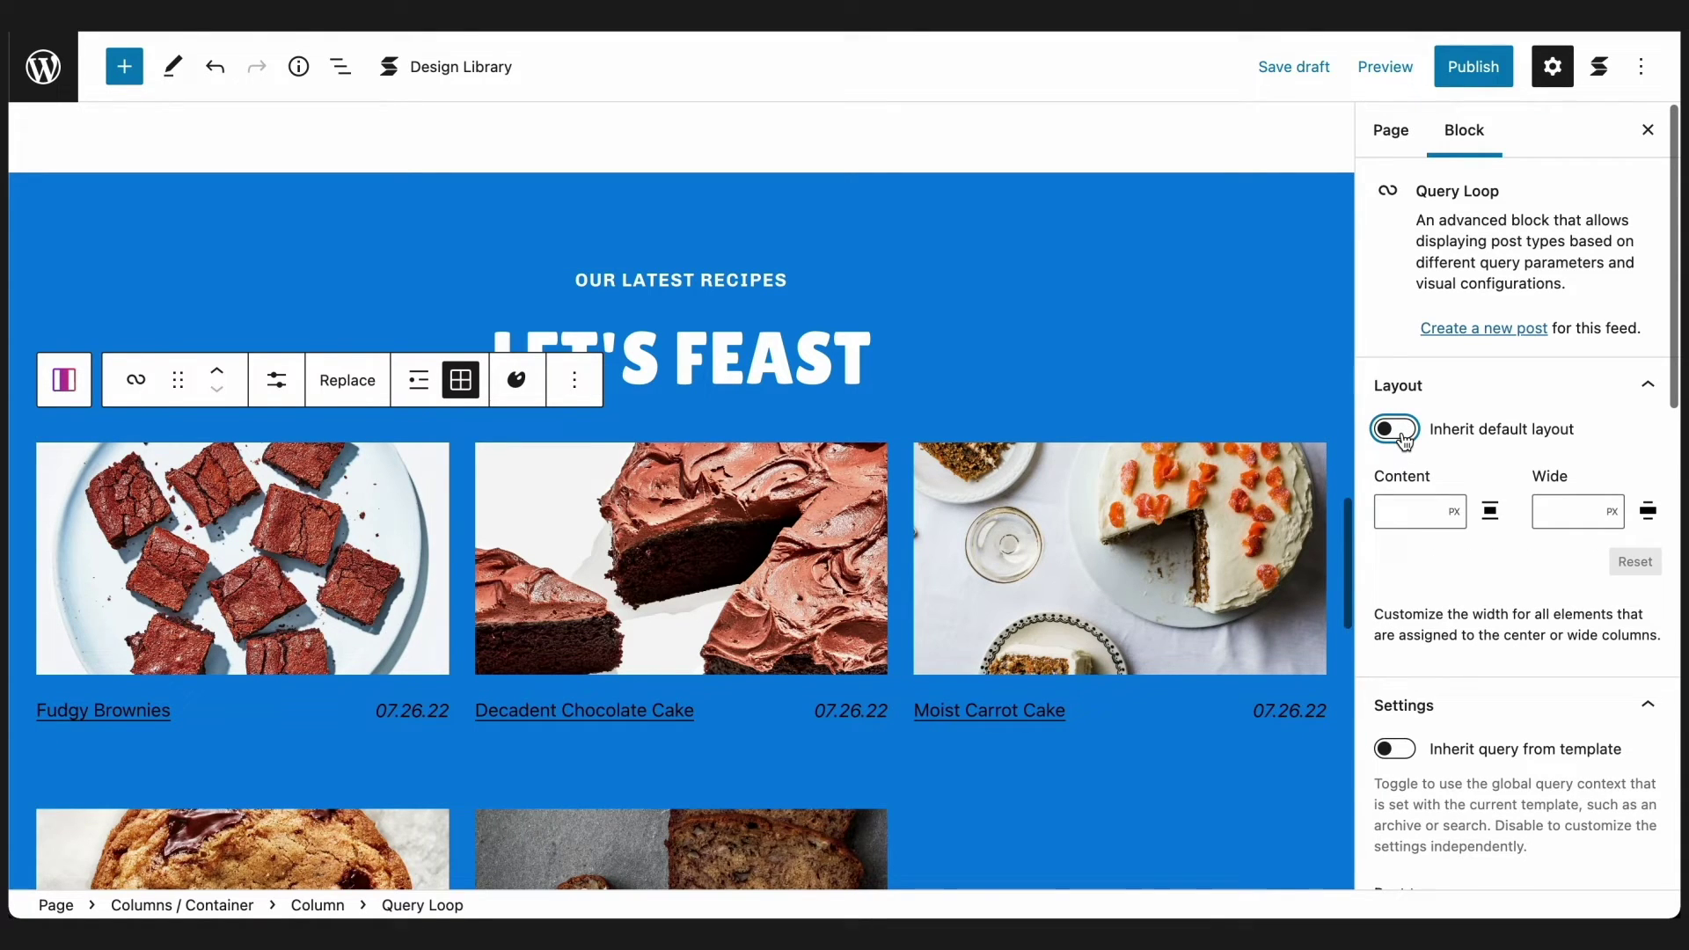
Add a Stackable Card block inside the Query Loop's Post Template.
{"action": "left_click", "coordinate": [342, 67]}
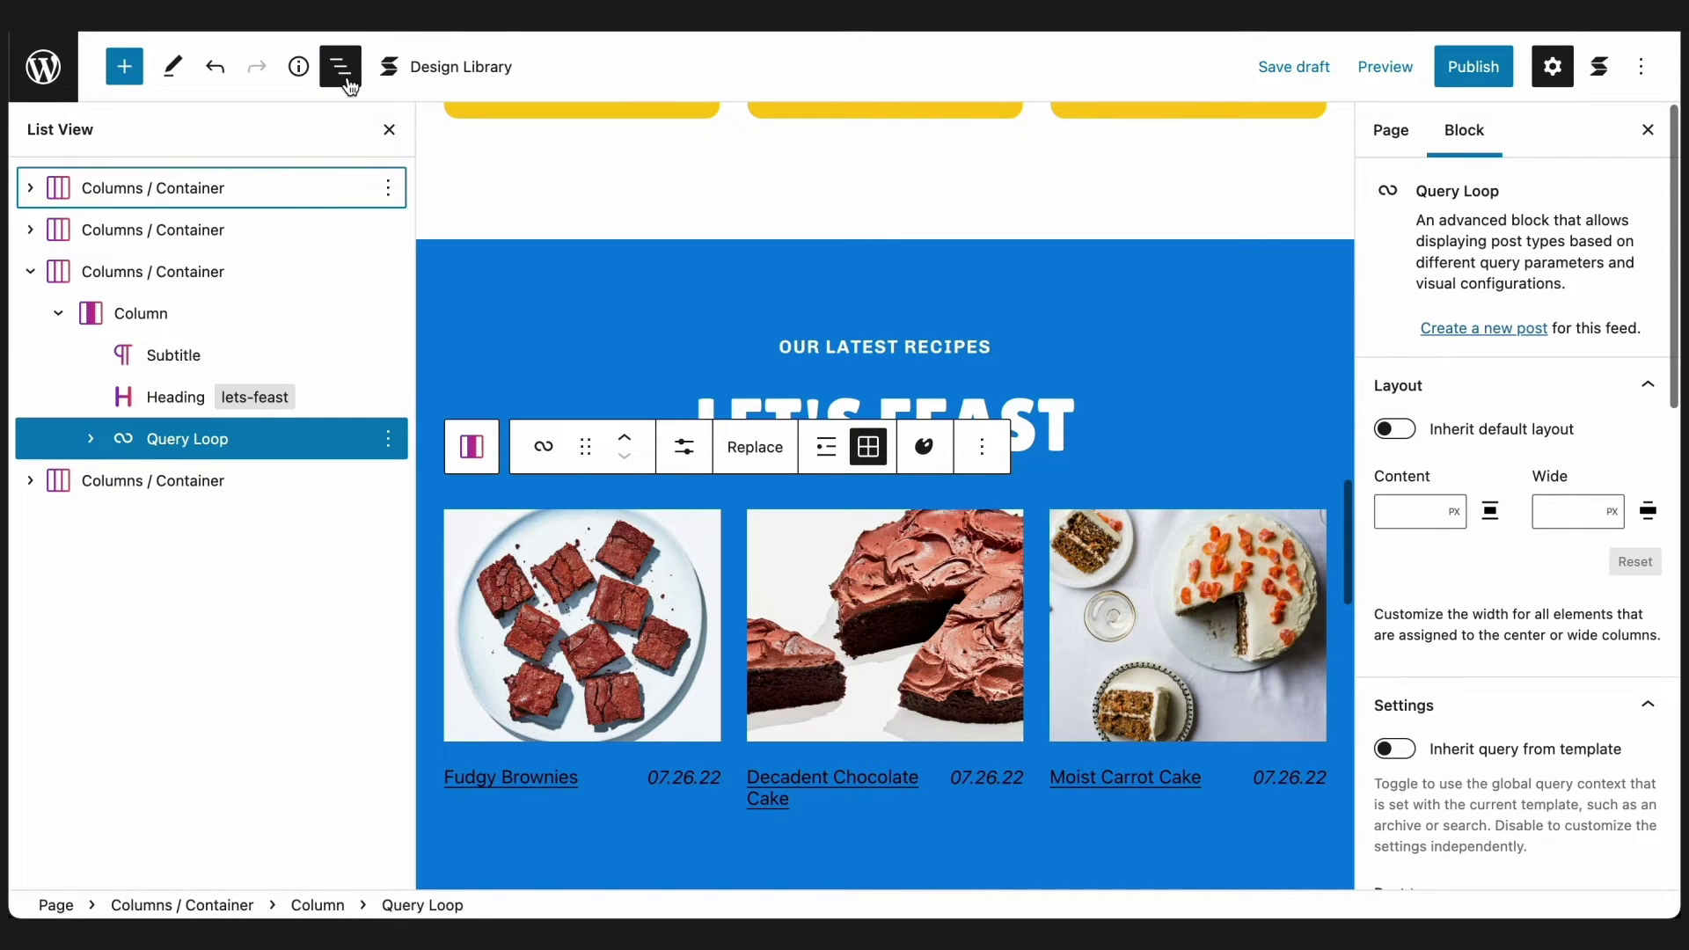
{"action": "left_click", "coordinate": [92, 440]}
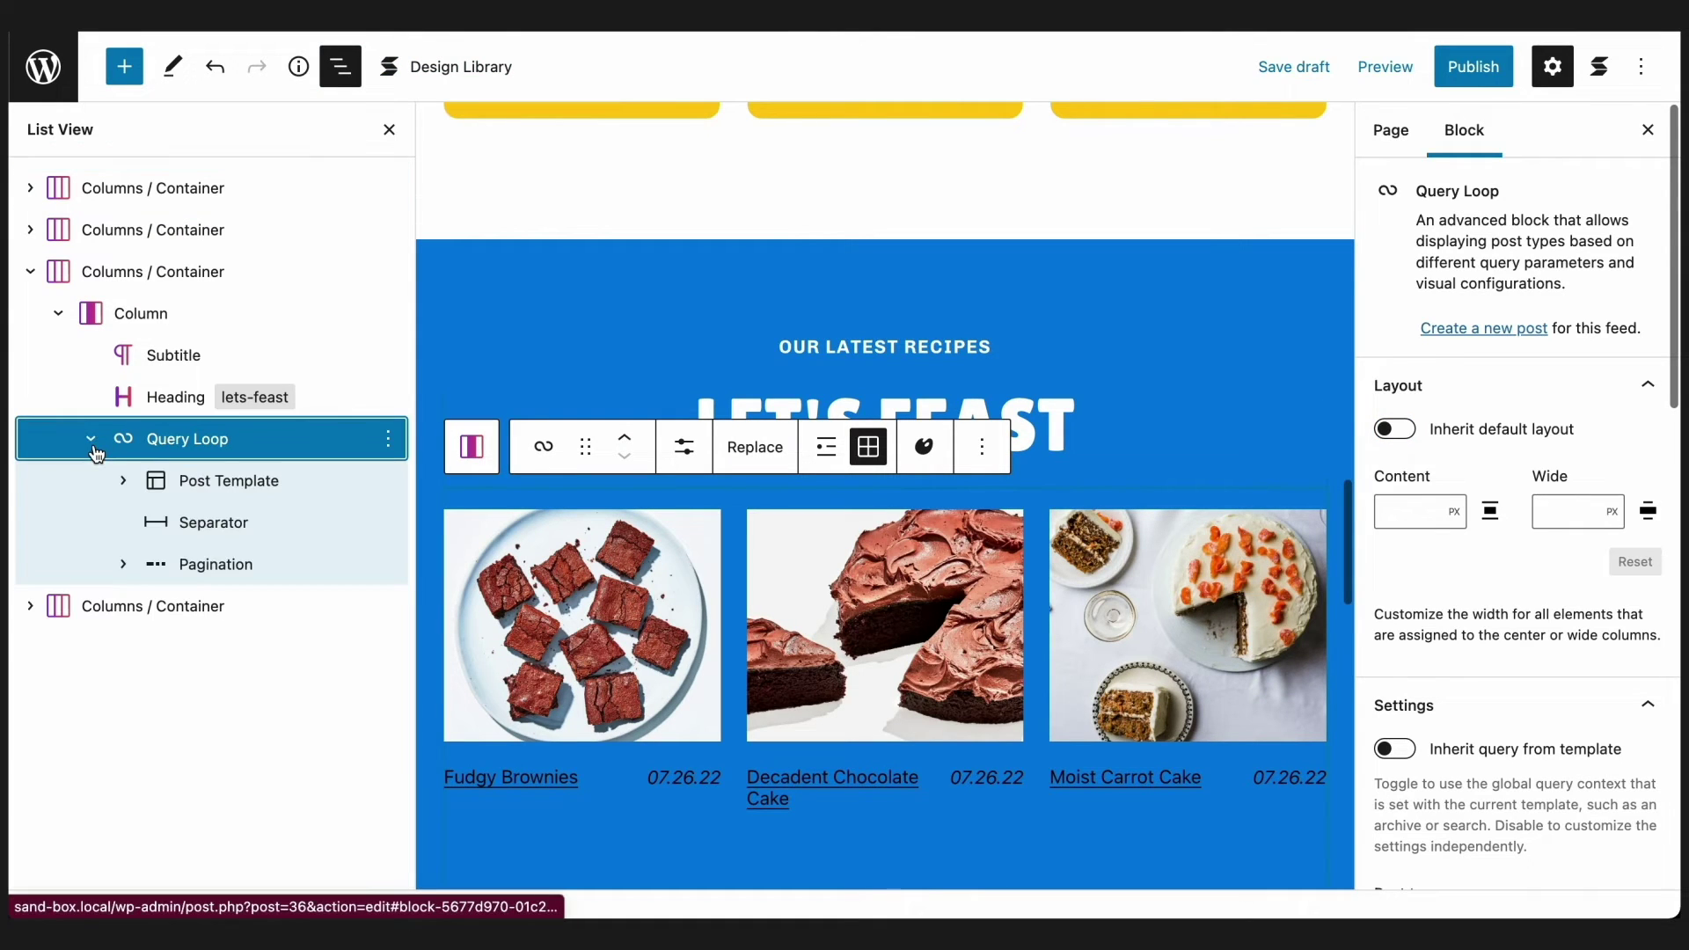
{"action": "left_click", "coordinate": [123, 481]}
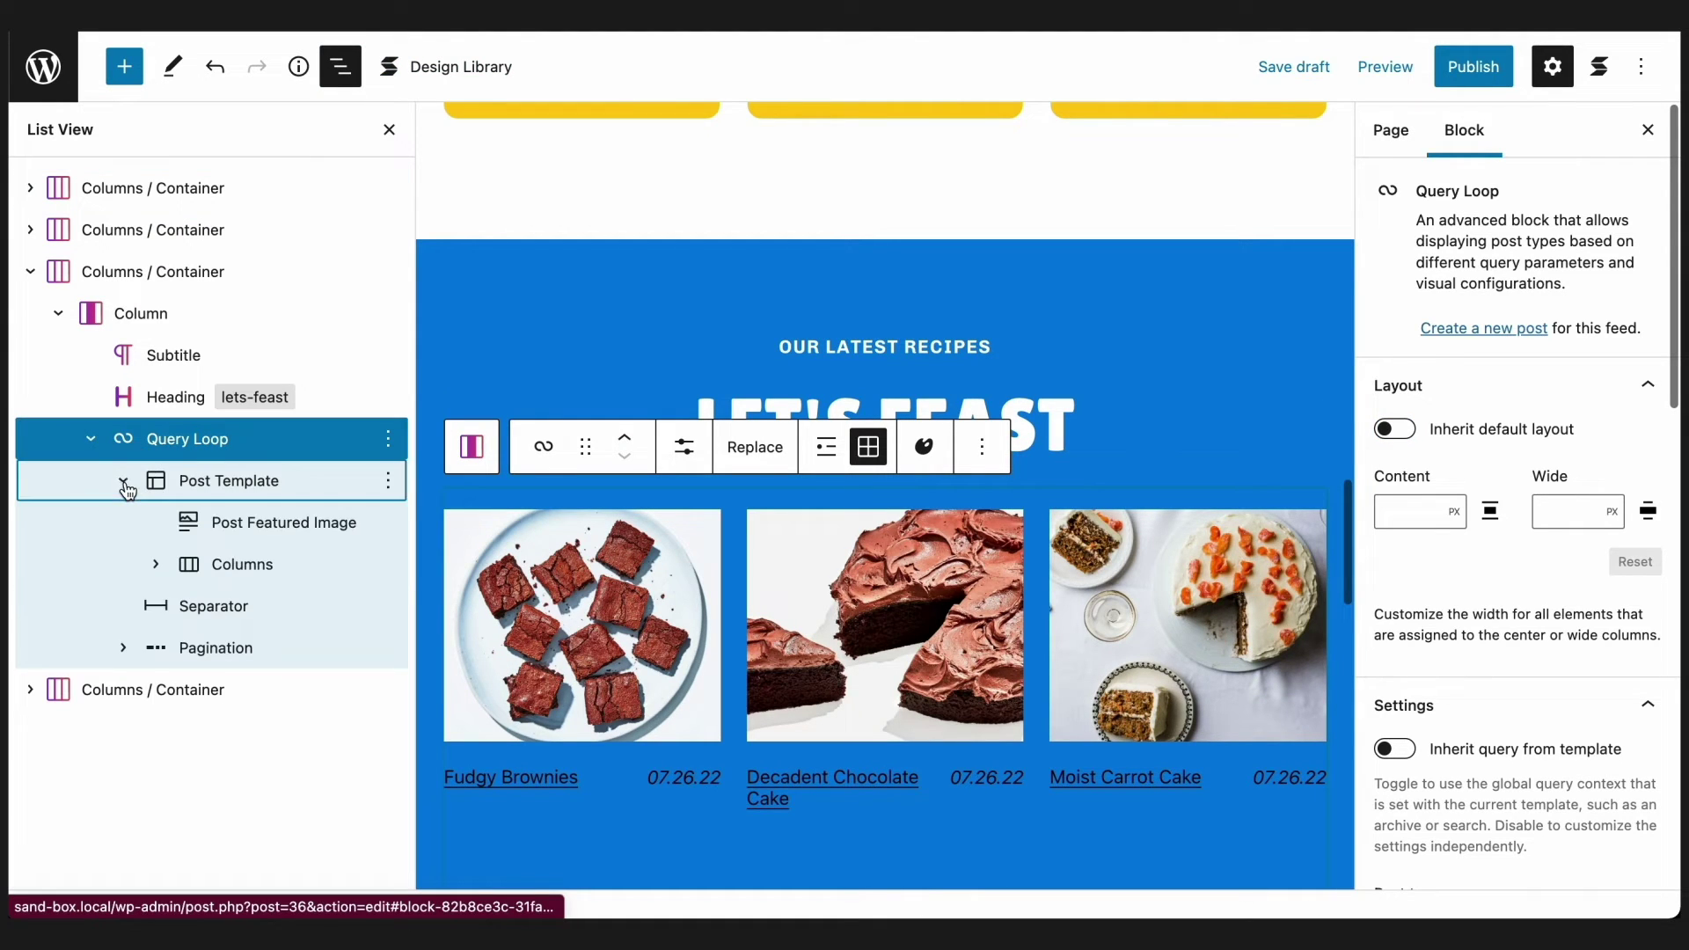
{"action": "left_click", "coordinate": [212, 565]}
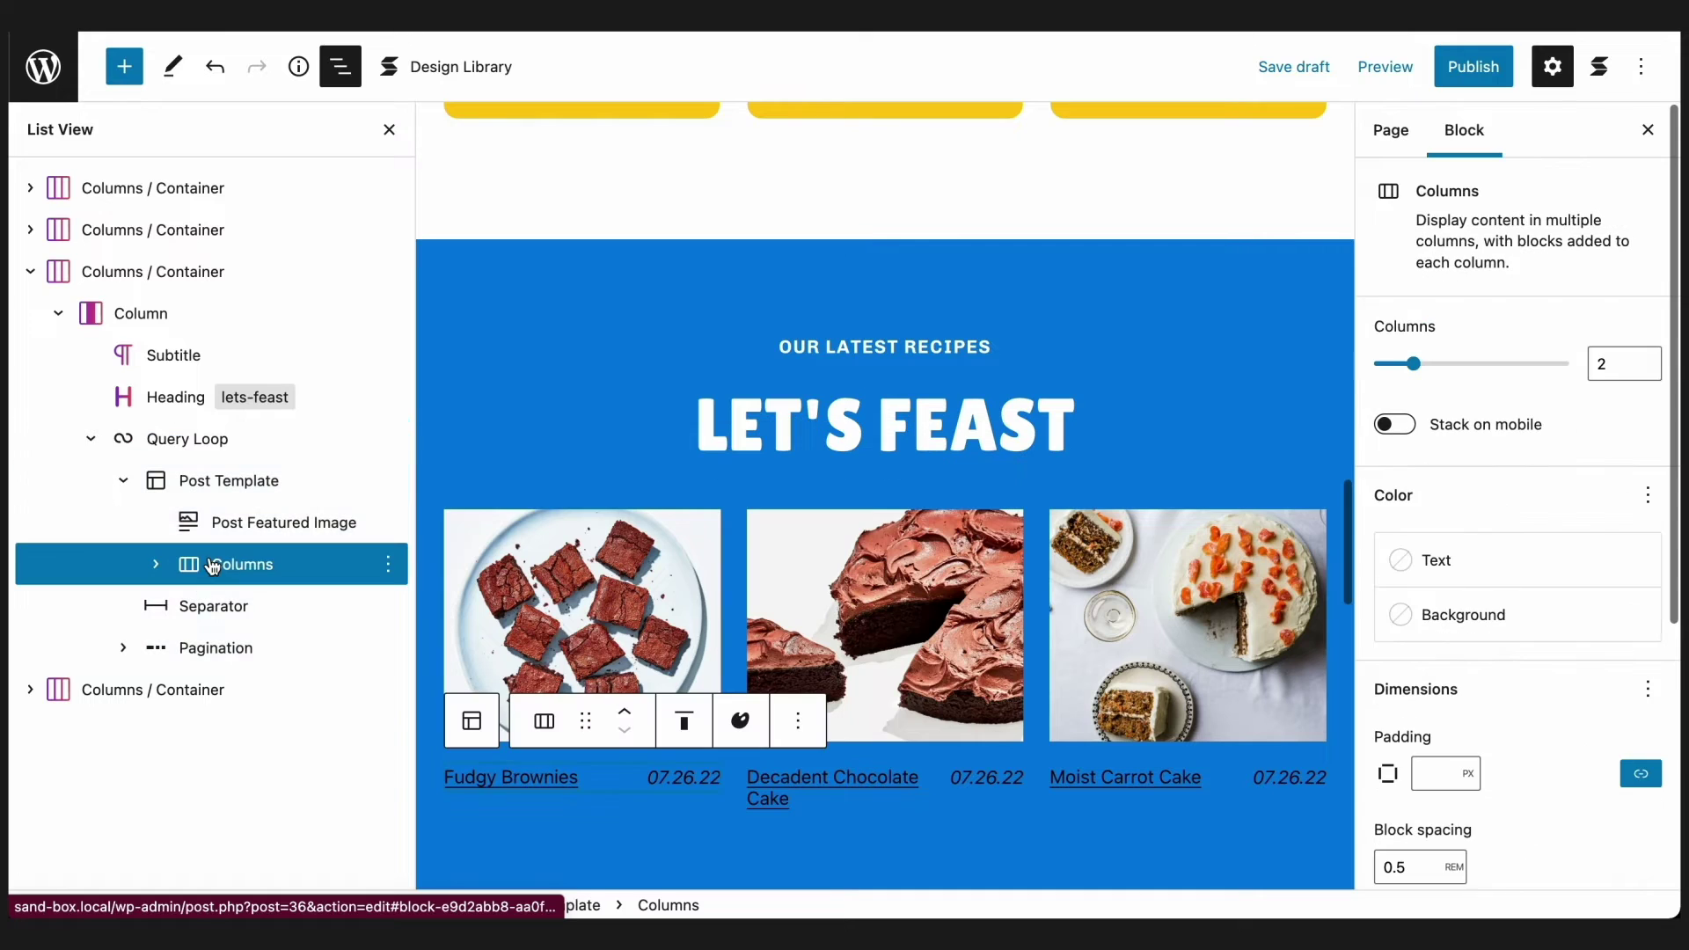
{"action": "left_click", "coordinate": [124, 84]}
{"action": "type", "text": "car"}
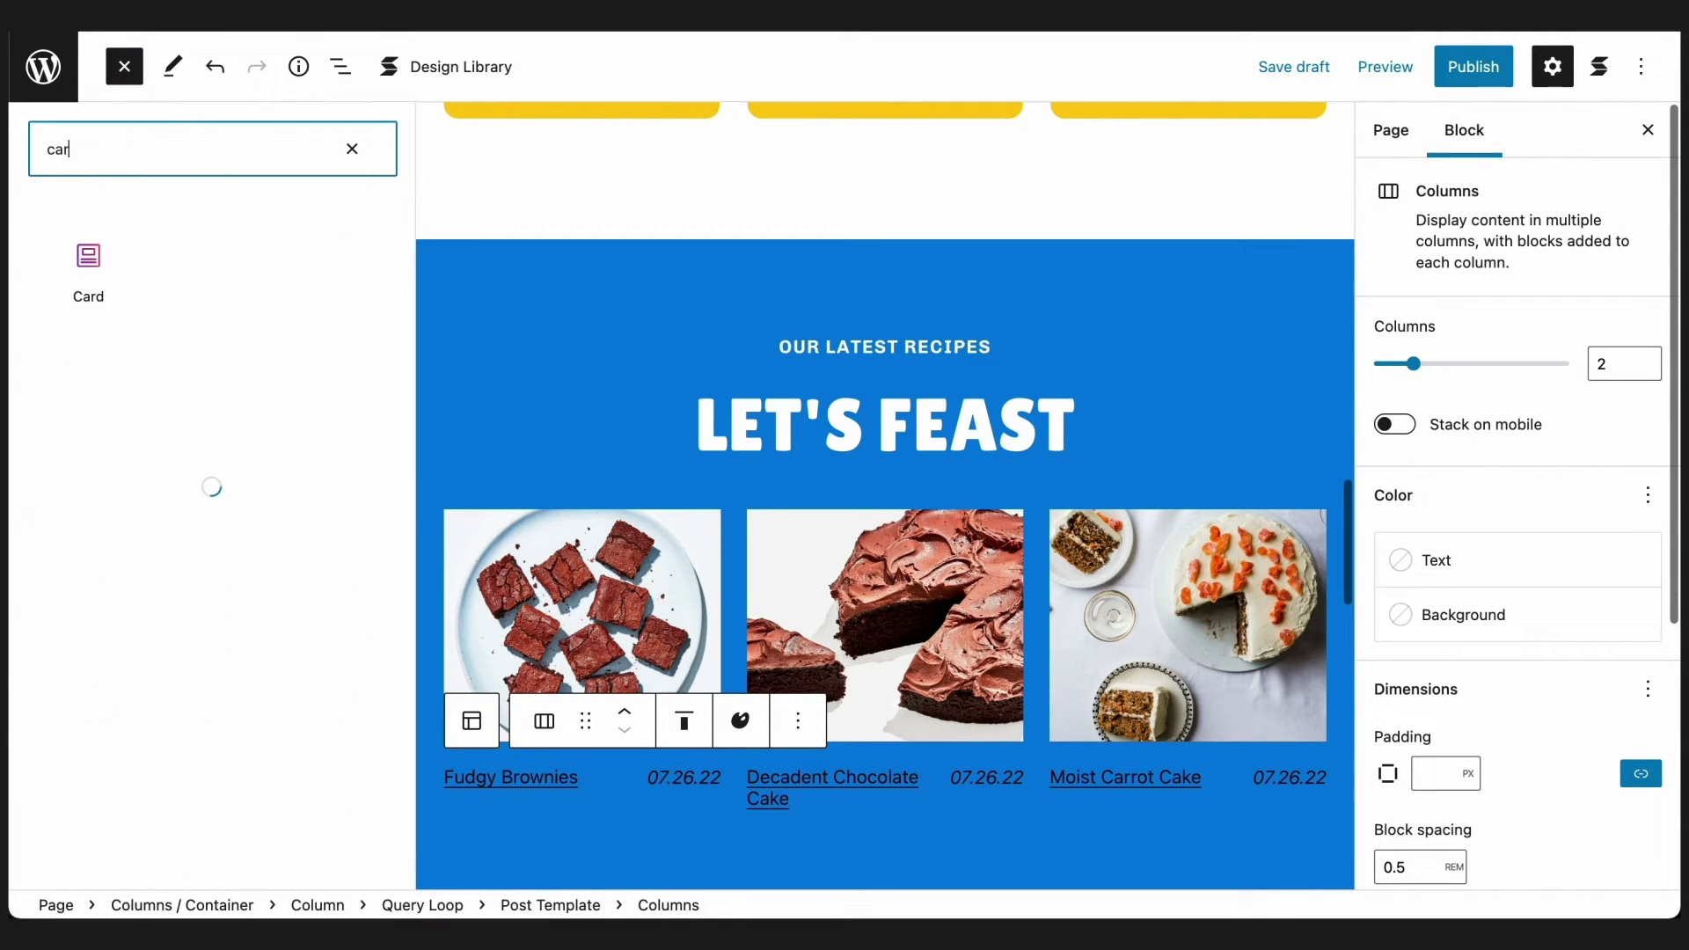
{"action": "type", "text": "d"}
{"action": "left_click", "coordinate": [98, 283]}
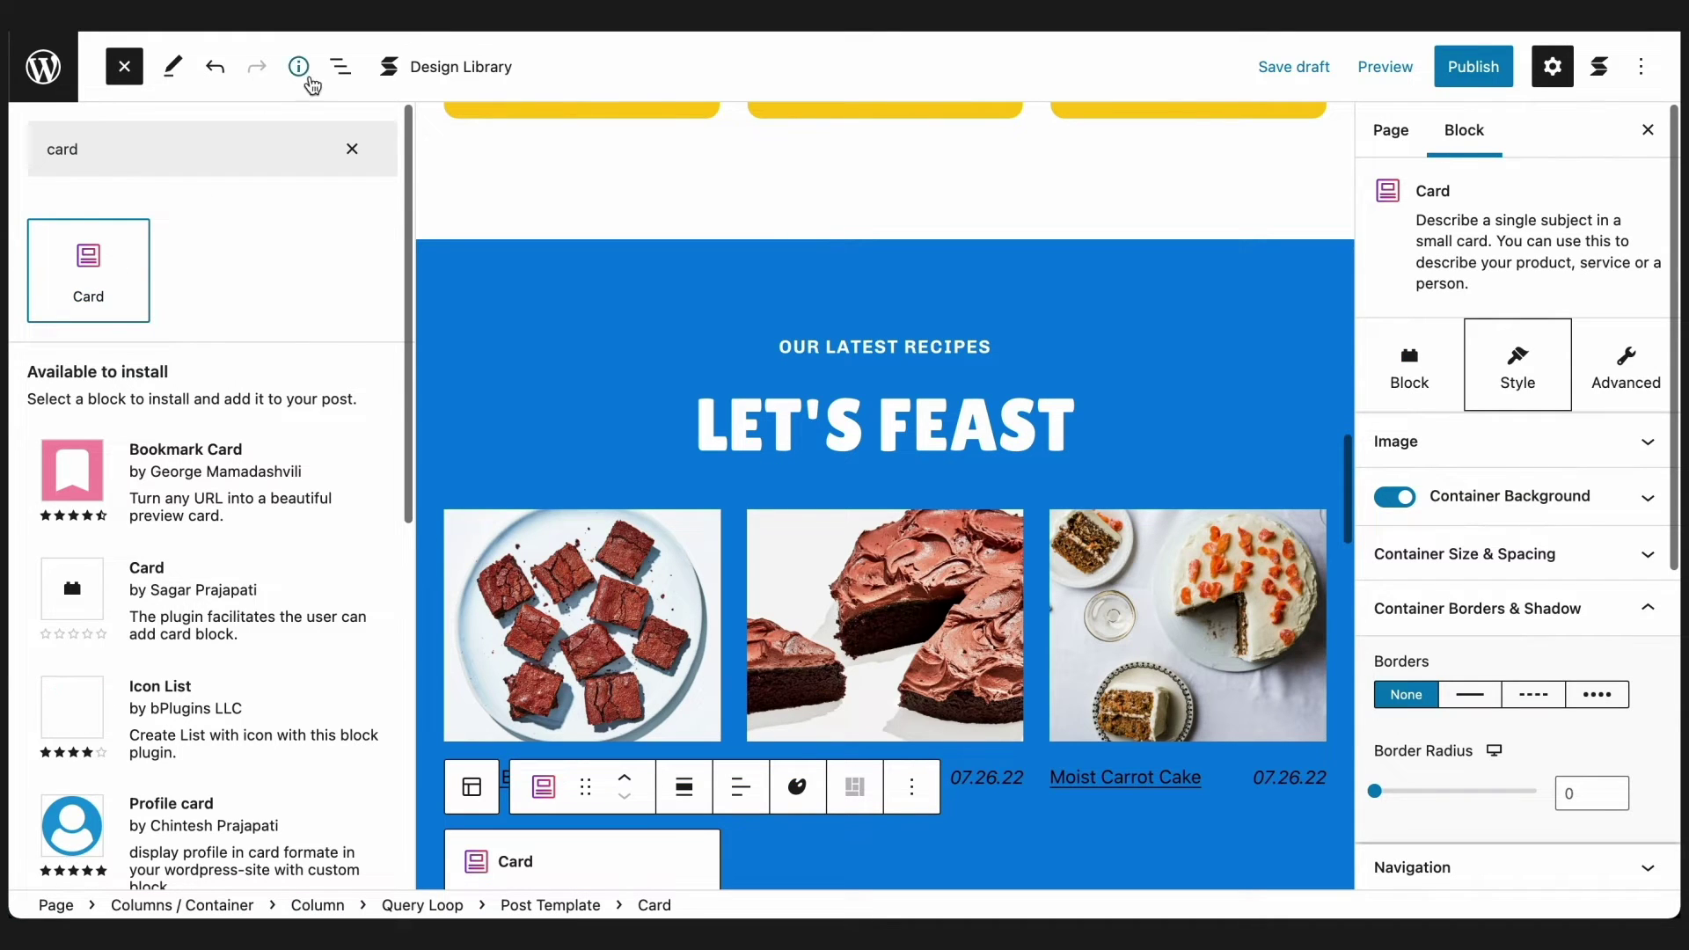
Delete the Post Featured Image and Columns blocks from the Post Template.
{"action": "left_click", "coordinate": [340, 66]}
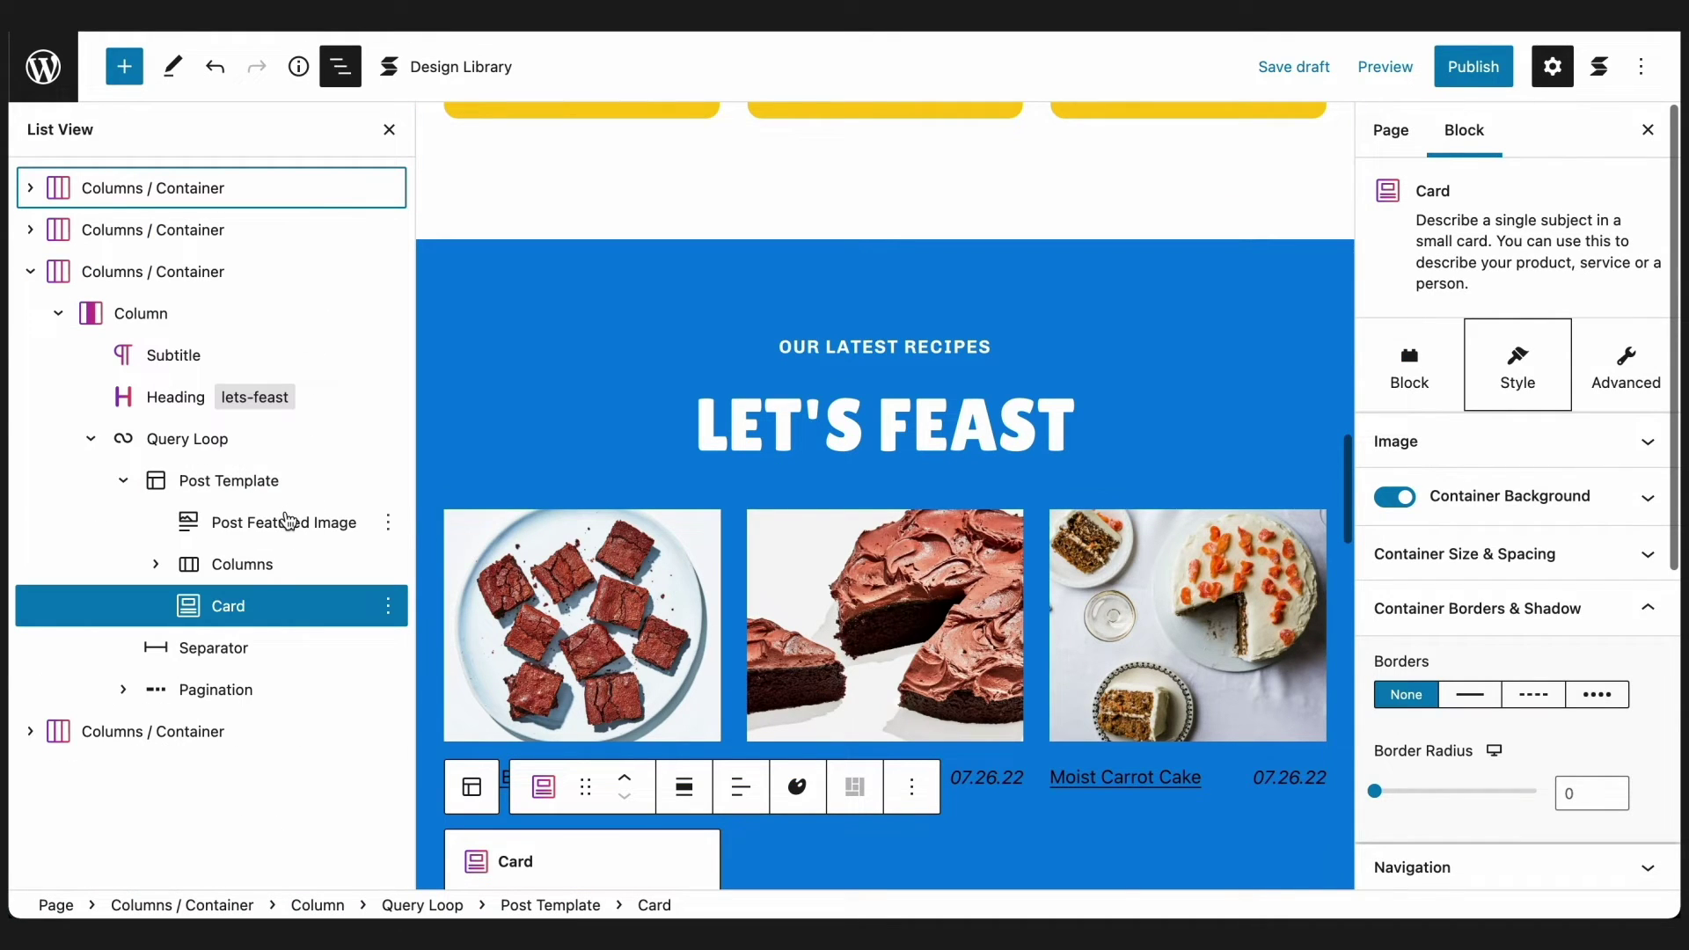
{"action": "left_click", "coordinate": [287, 521]}
{"action": "left_click", "coordinate": [292, 564], "text": "shift"}
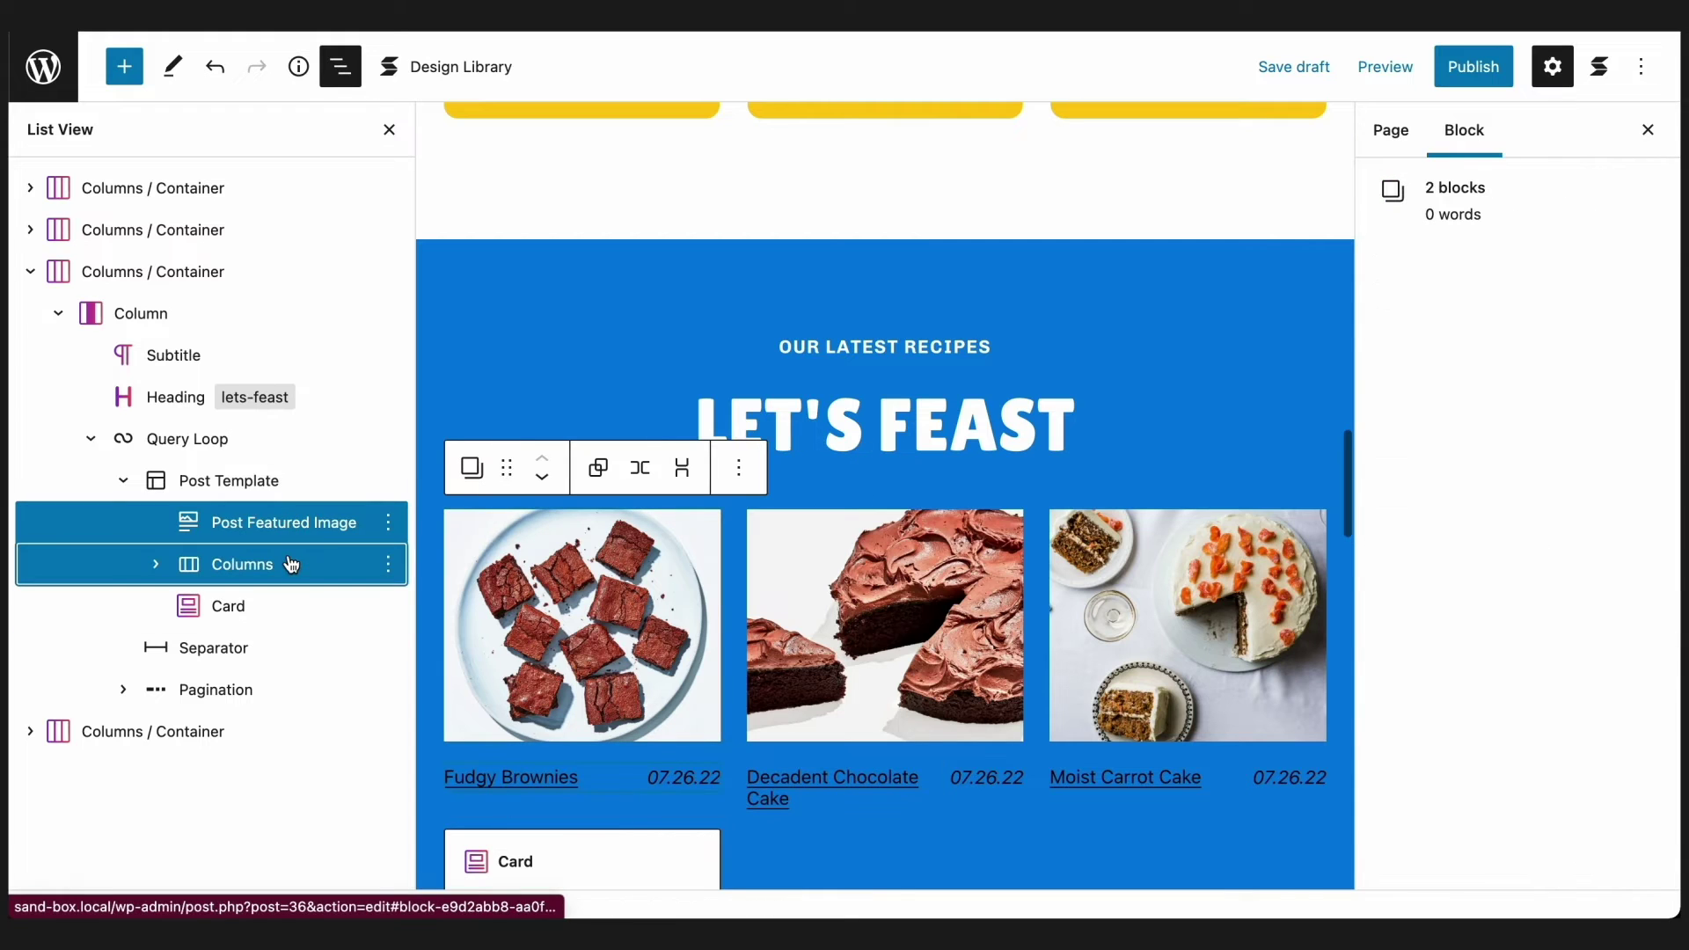
{"action": "left_click", "coordinate": [384, 525]}
{"action": "scroll", "coordinate": [433, 476], "scroll_direction": "down", "scroll_amount": 1}
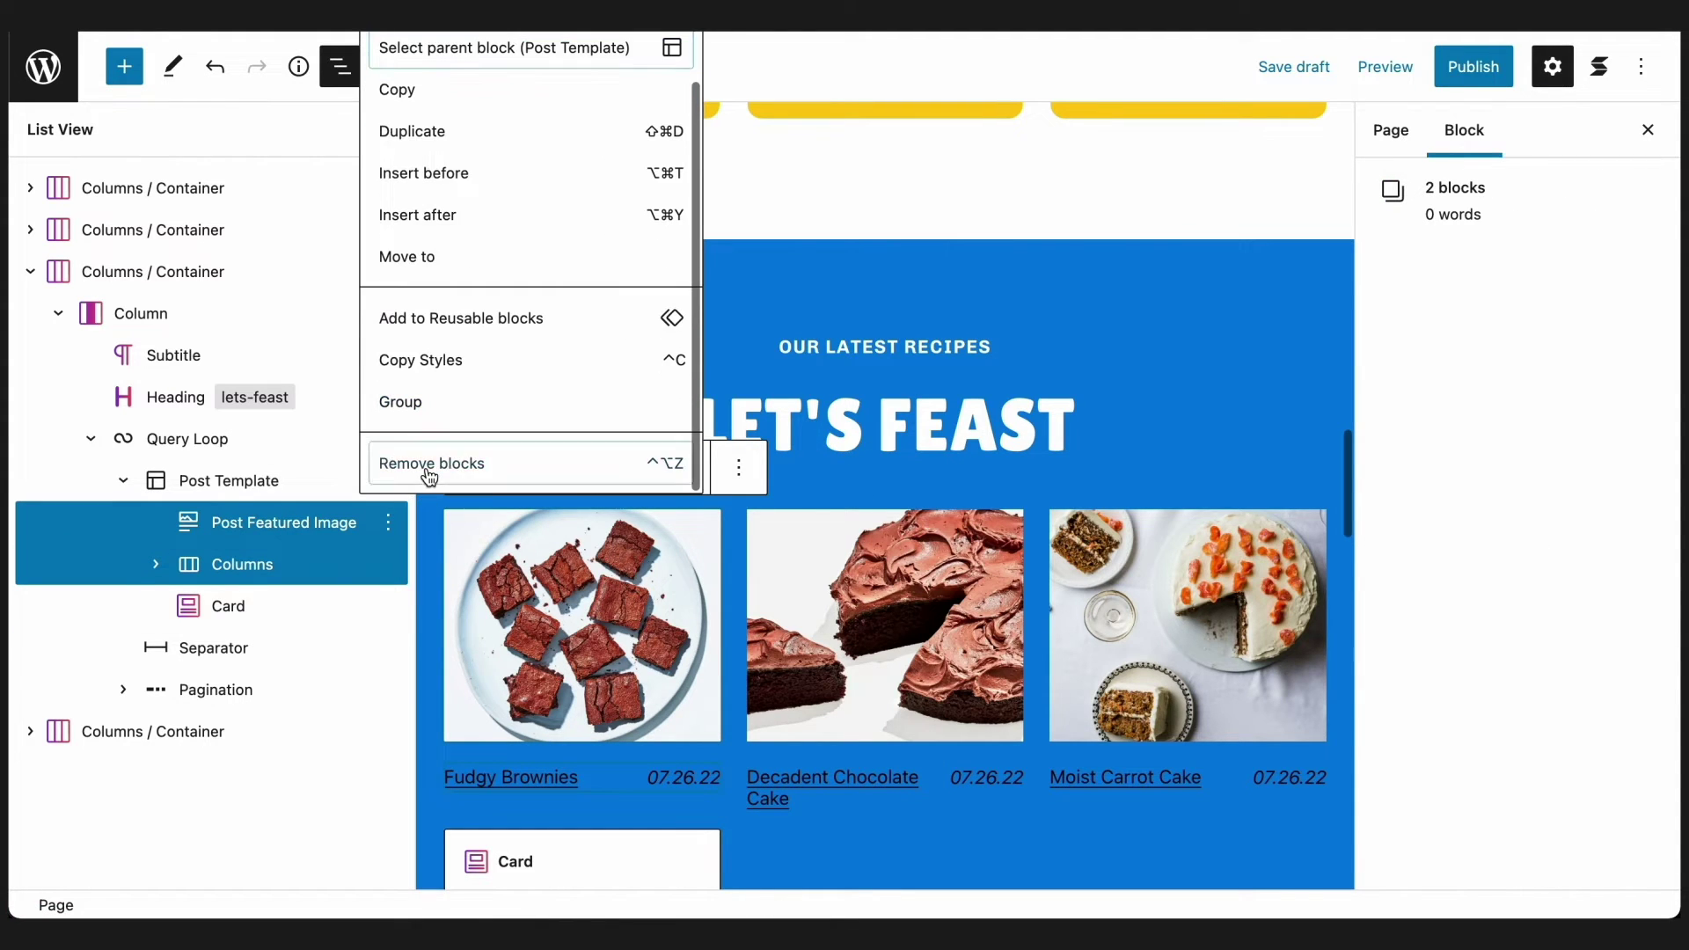
{"action": "left_click", "coordinate": [428, 476]}
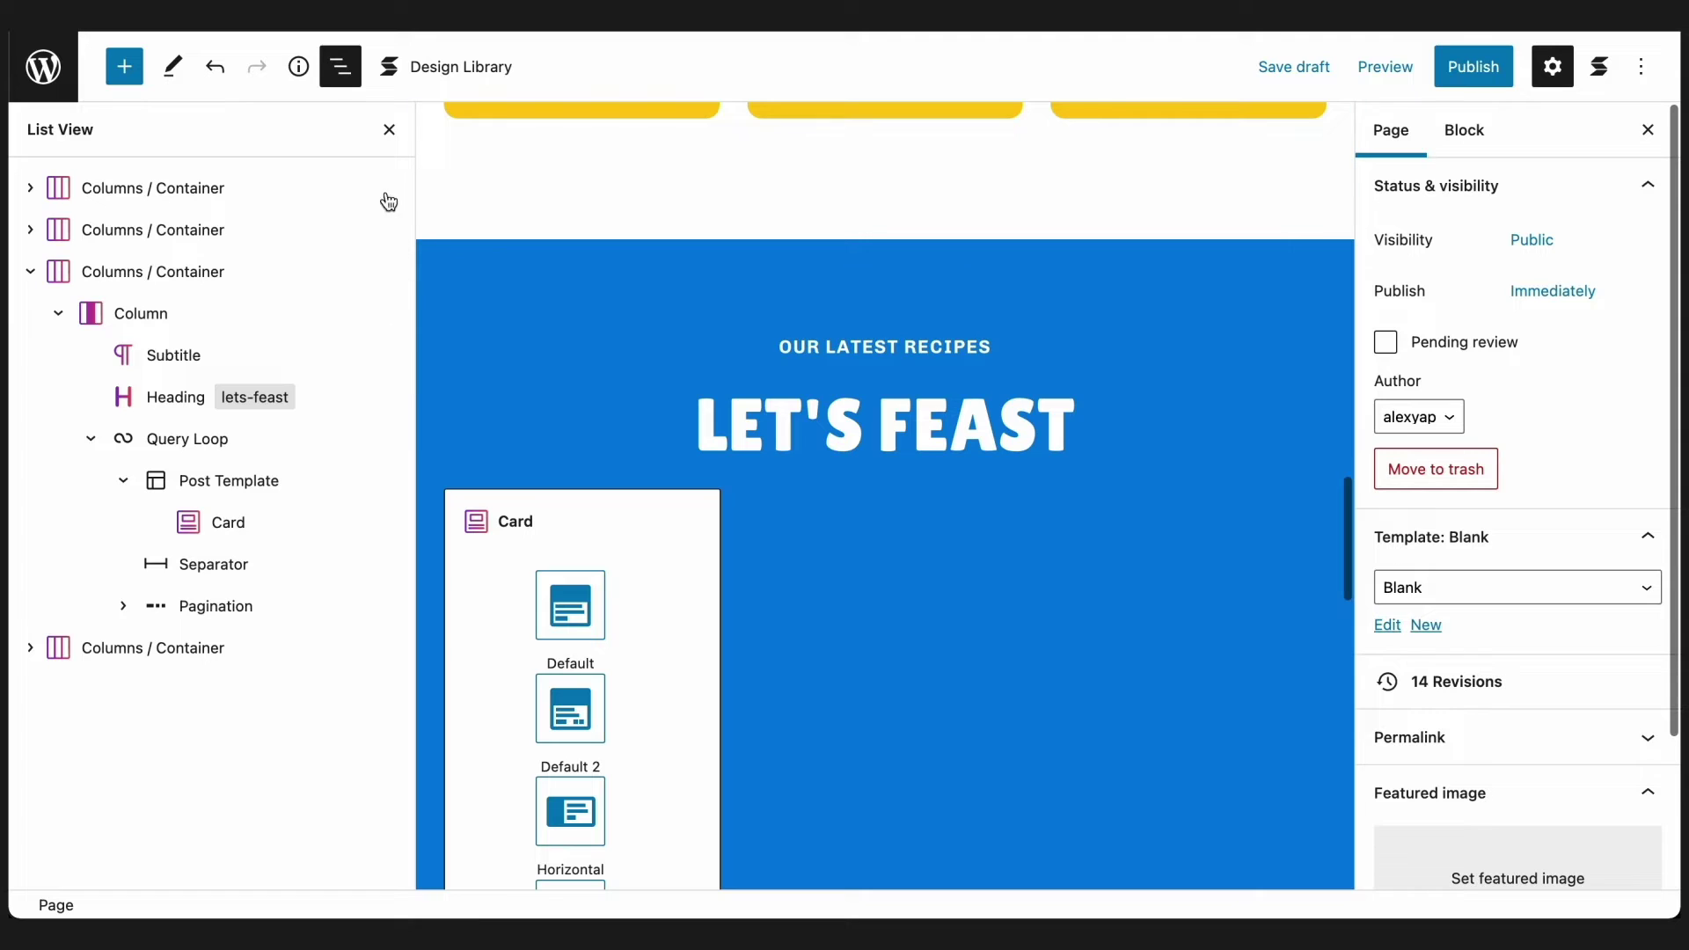
{"action": "left_click", "coordinate": [389, 132]}
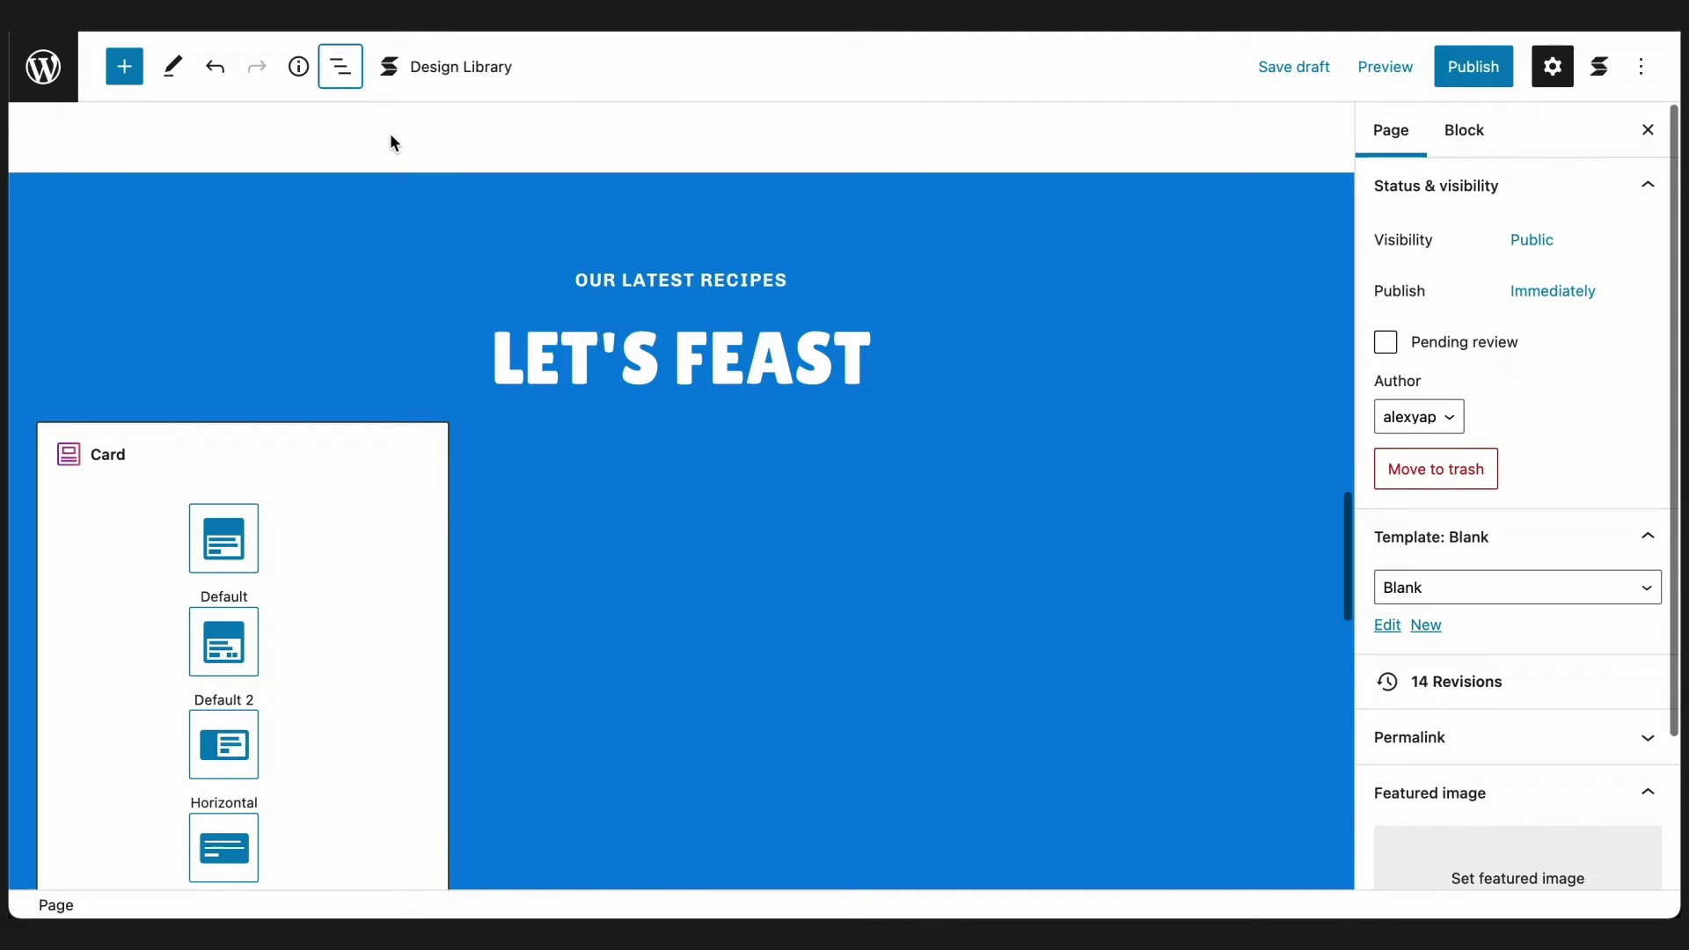
Apply the Default card layout and select the whole Card block.
{"action": "left_click", "coordinate": [243, 562]}
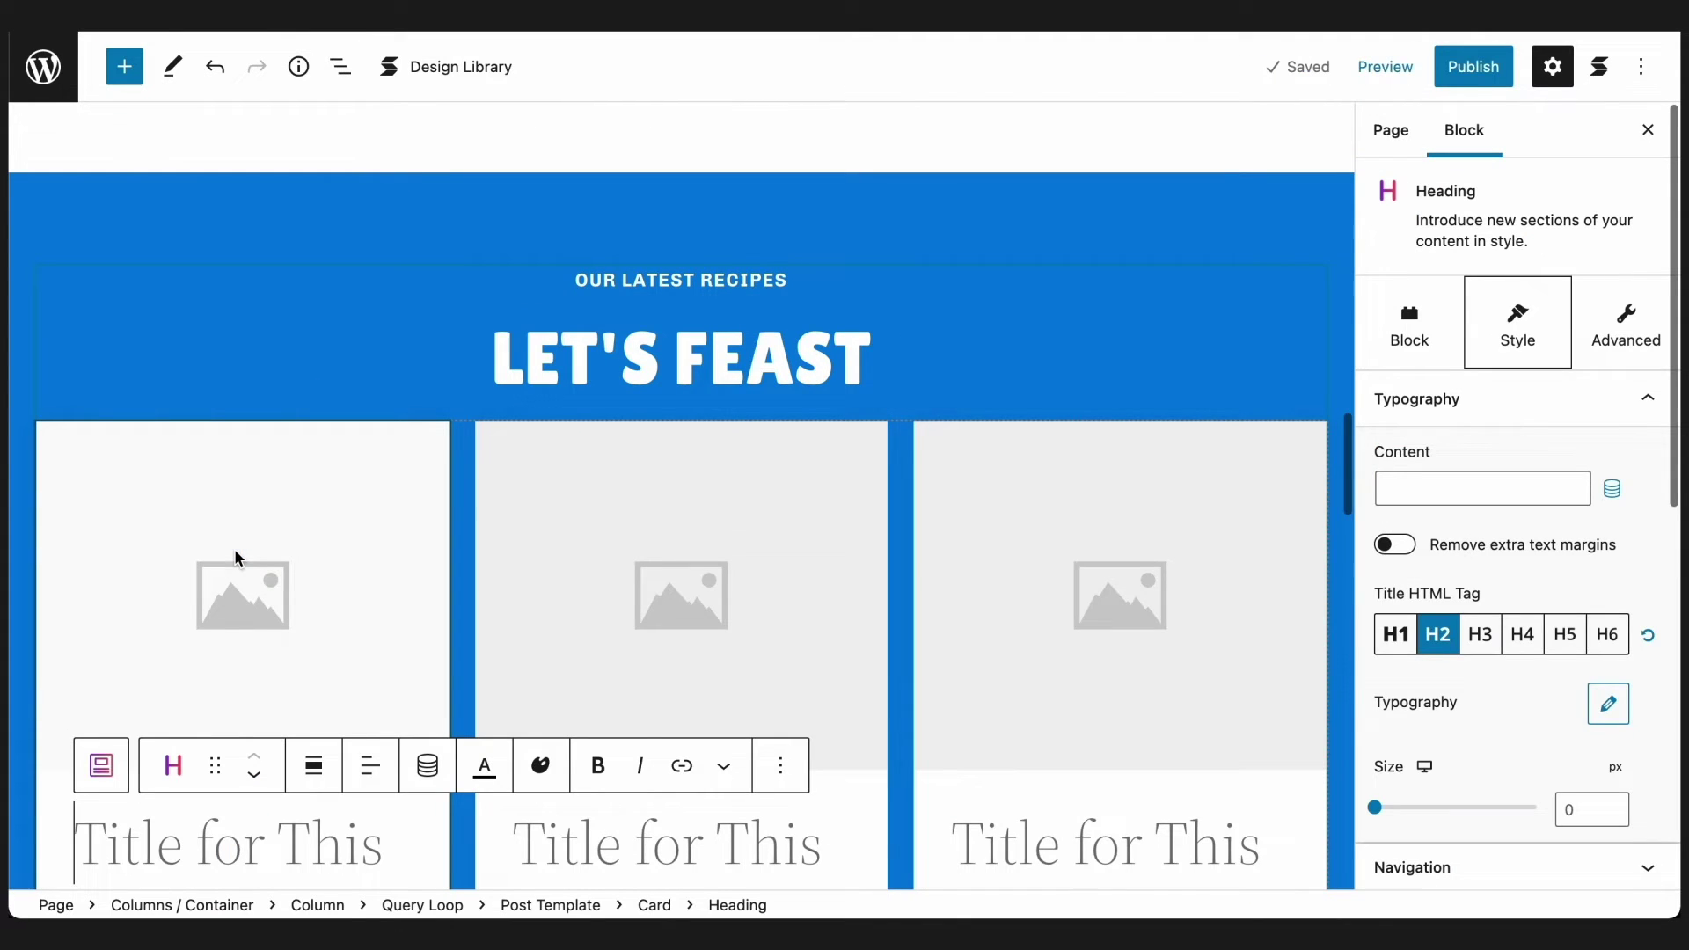
{"action": "left_click", "coordinate": [99, 771]}
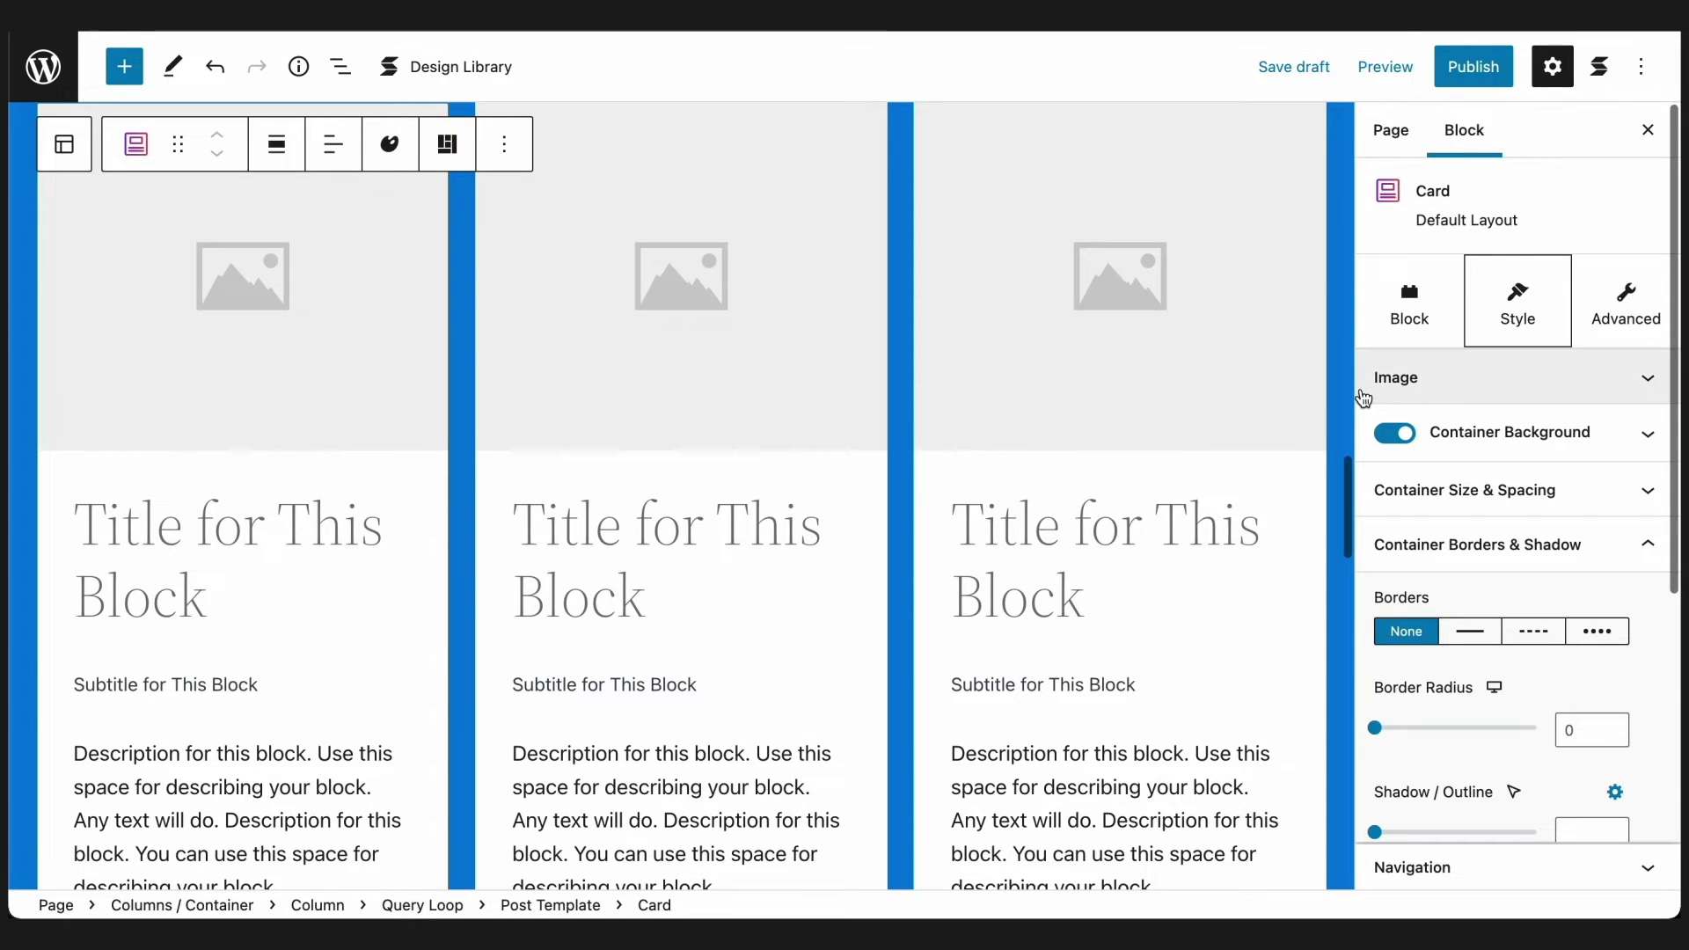
Bind the card image to the post's Featured Image URL dynamic field.
{"action": "left_click", "coordinate": [1362, 397]}
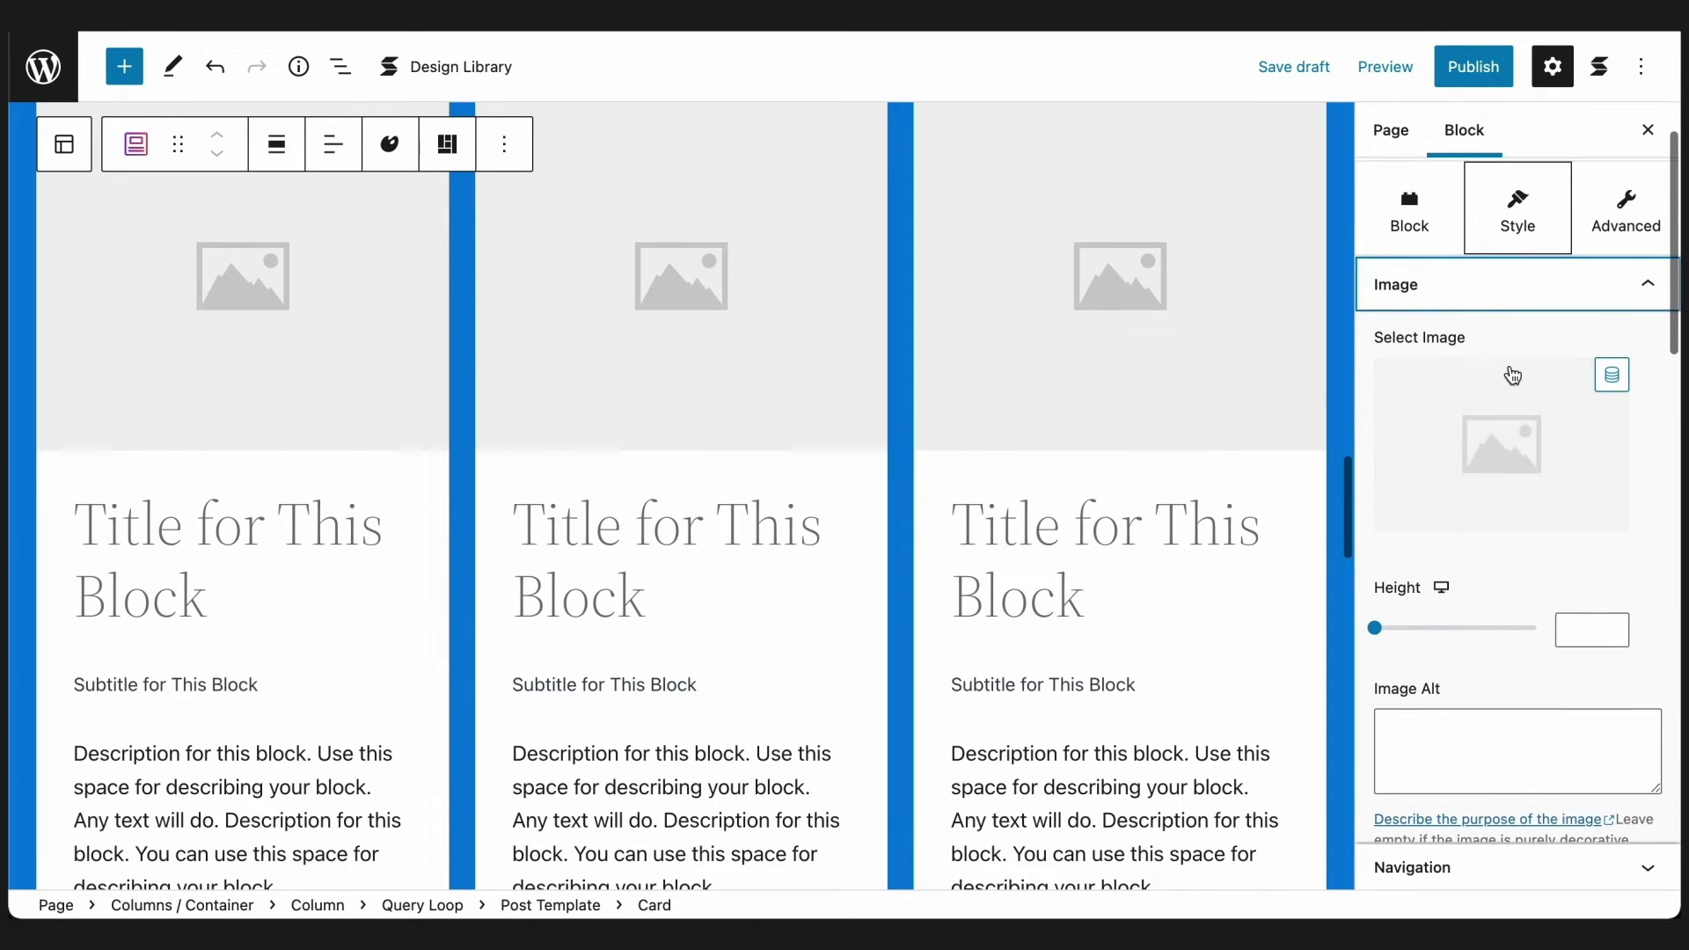
{"action": "left_click", "coordinate": [1606, 373]}
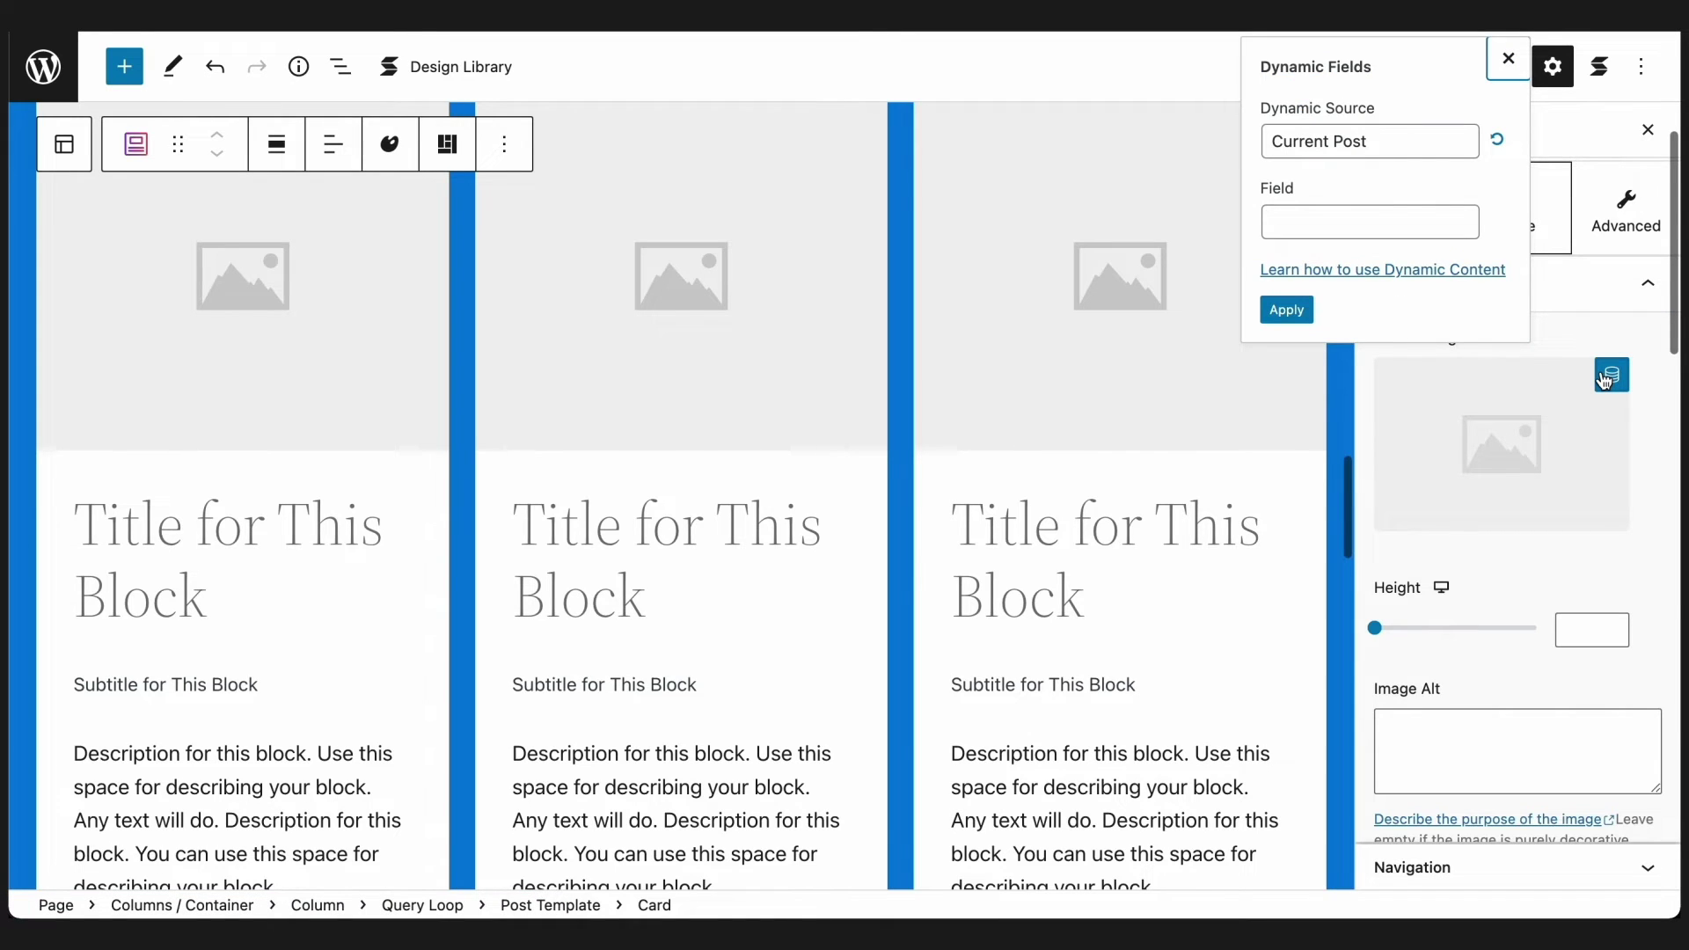
{"action": "left_click", "coordinate": [1448, 224]}
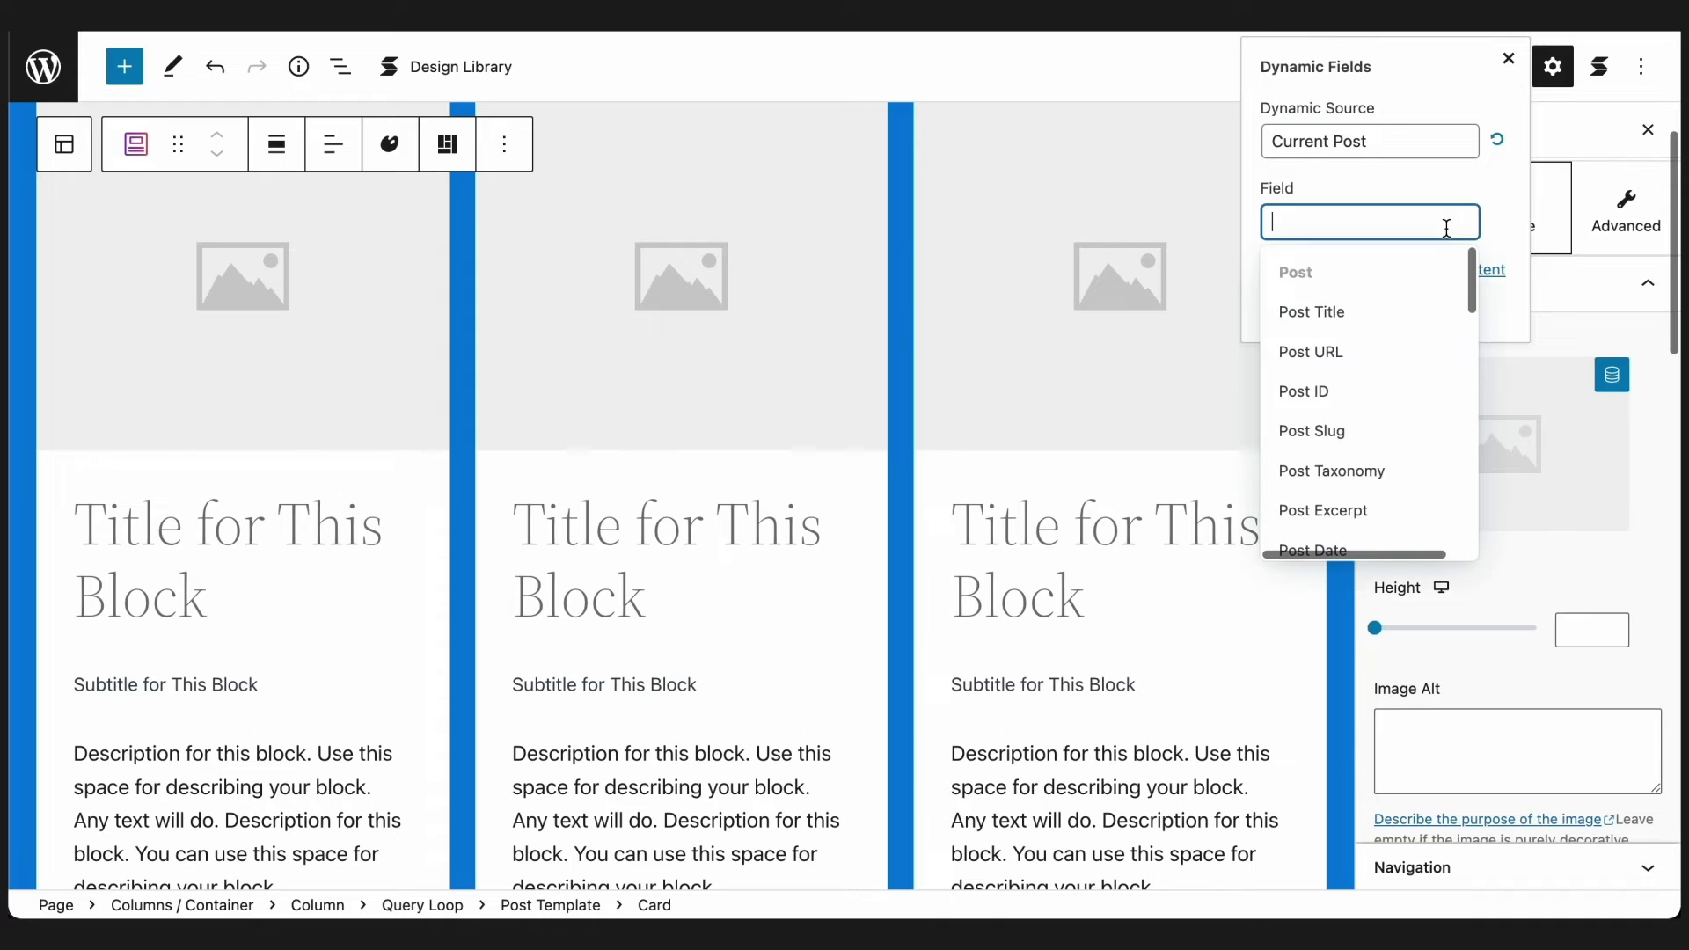
{"action": "scroll", "coordinate": [1434, 405], "scroll_direction": "down", "scroll_amount": 2}
{"action": "scroll", "coordinate": [1435, 408], "scroll_direction": "down", "scroll_amount": 5}
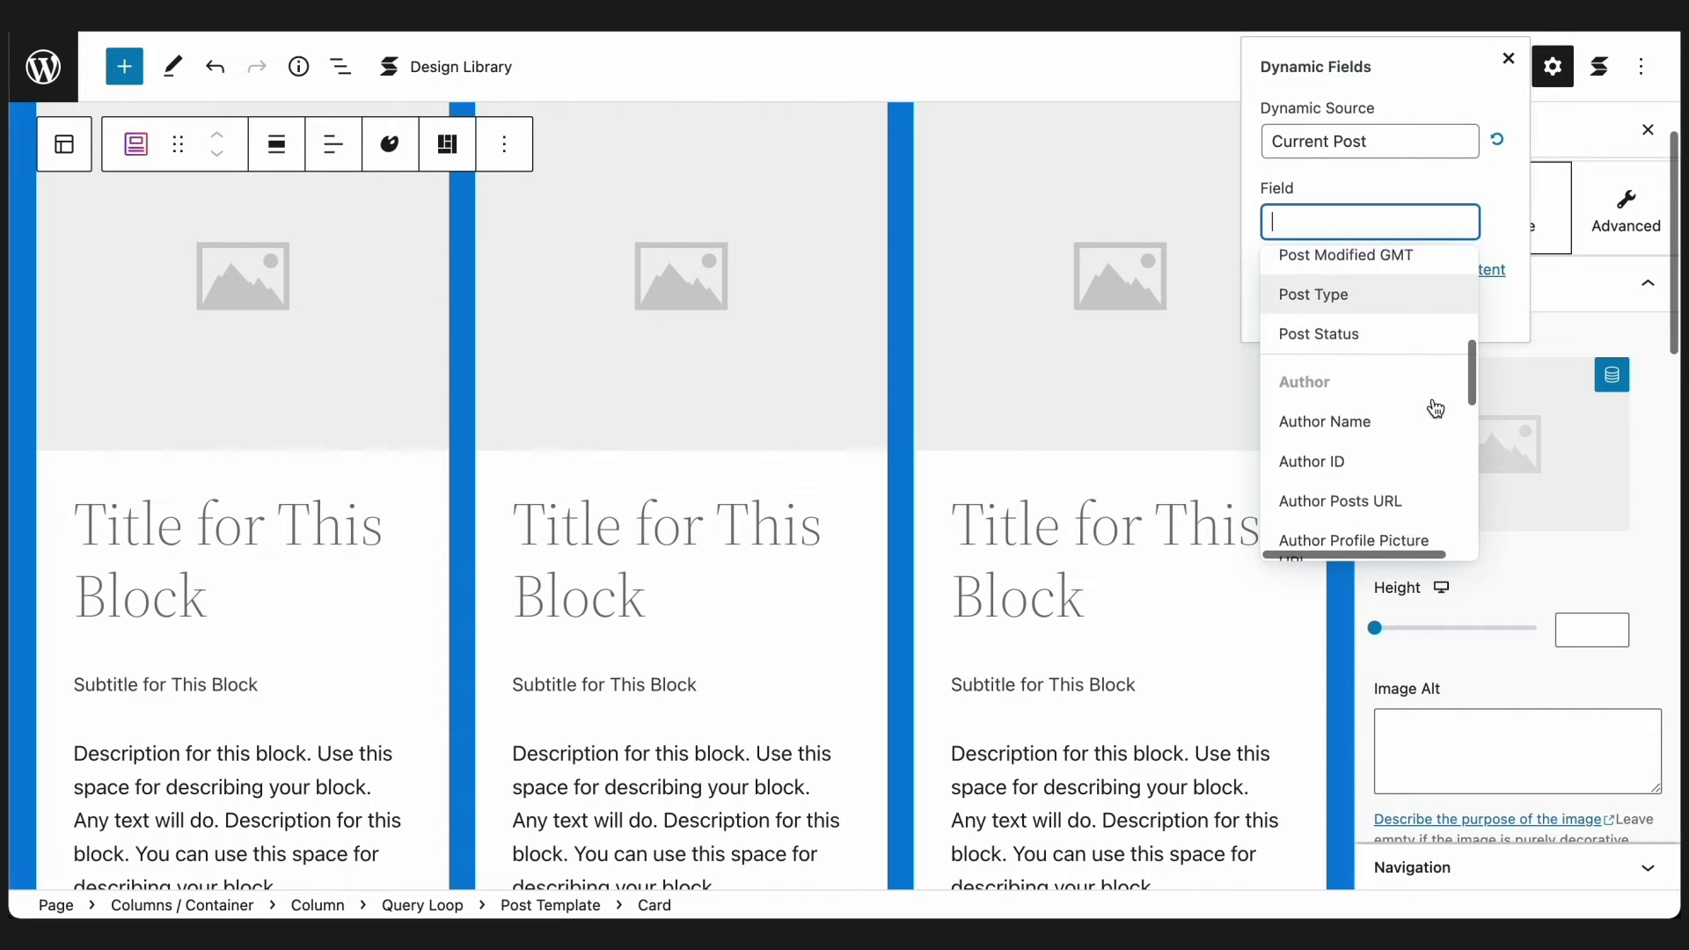
{"action": "scroll", "coordinate": [1434, 409], "scroll_direction": "down", "scroll_amount": 3}
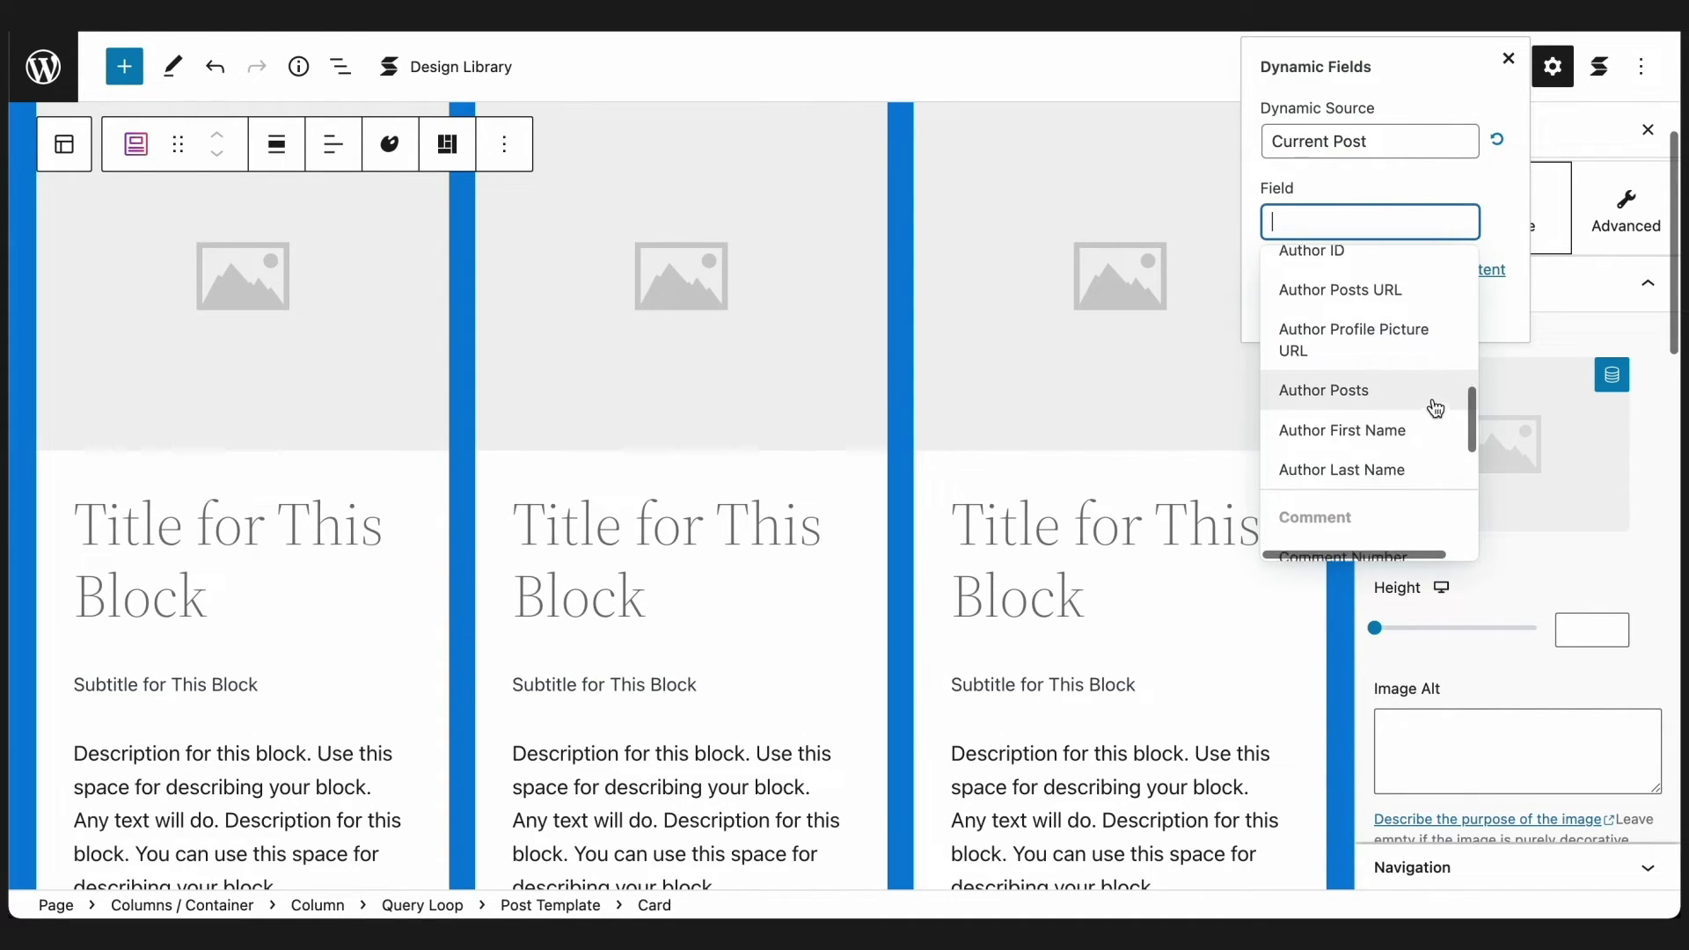
{"action": "left_click", "coordinate": [1402, 483]}
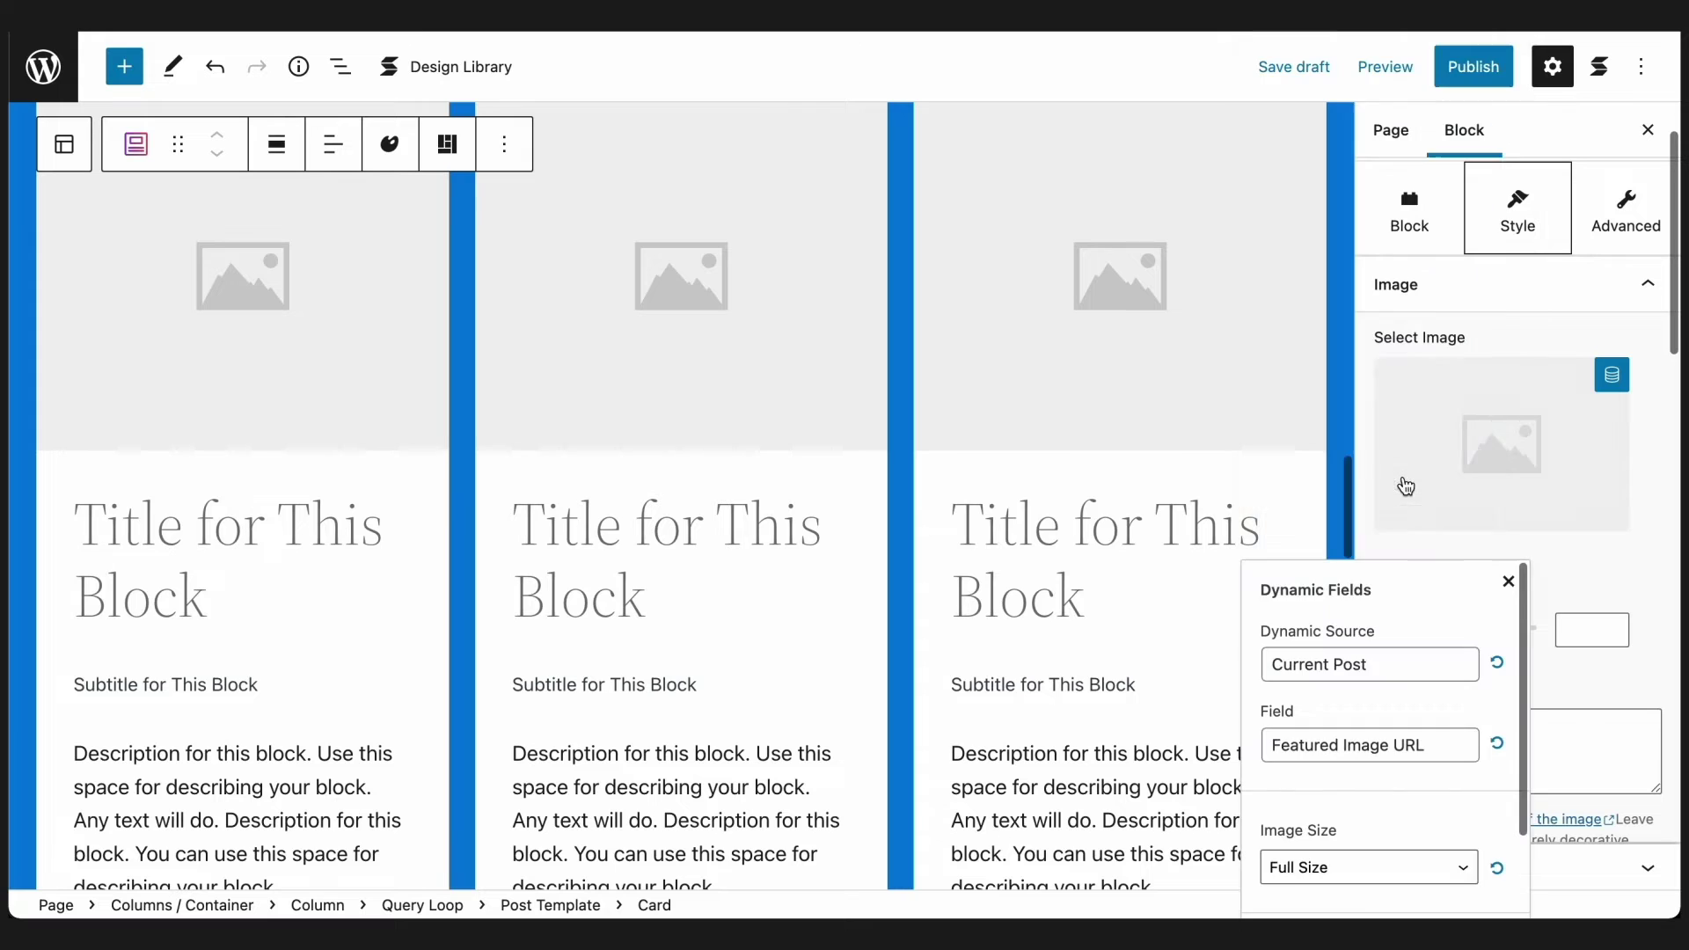
{"action": "scroll", "coordinate": [1353, 716], "scroll_direction": "down", "scroll_amount": 2}
{"action": "left_click", "coordinate": [1286, 886]}
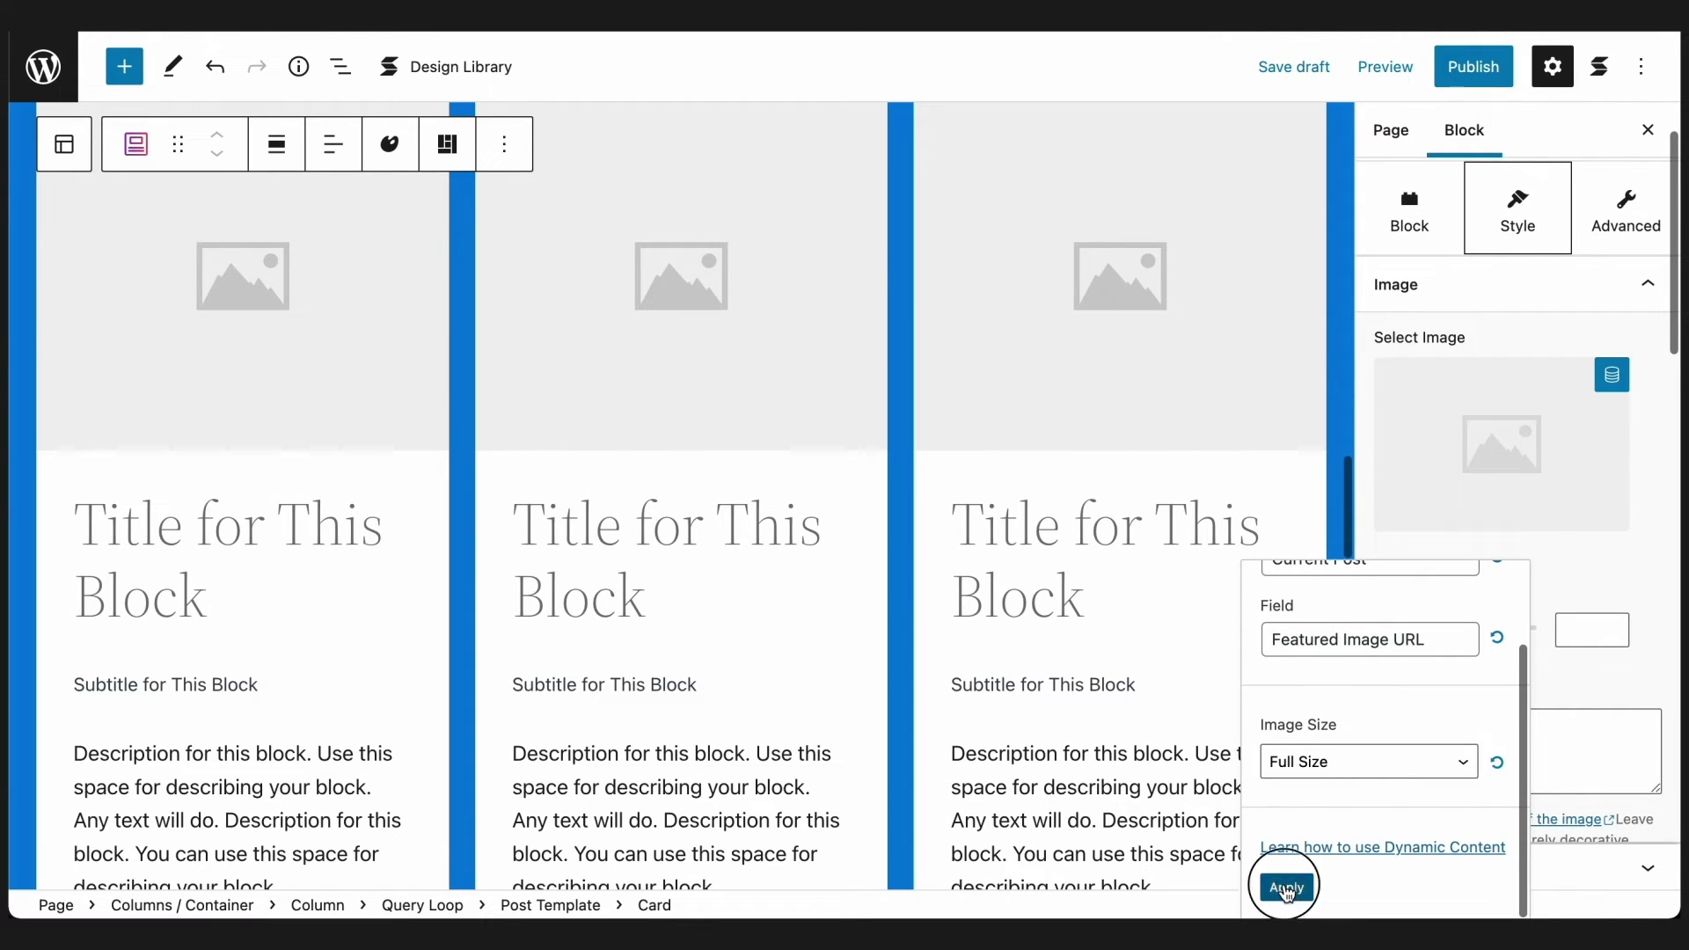
{"action": "left_click", "coordinate": [1646, 295]}
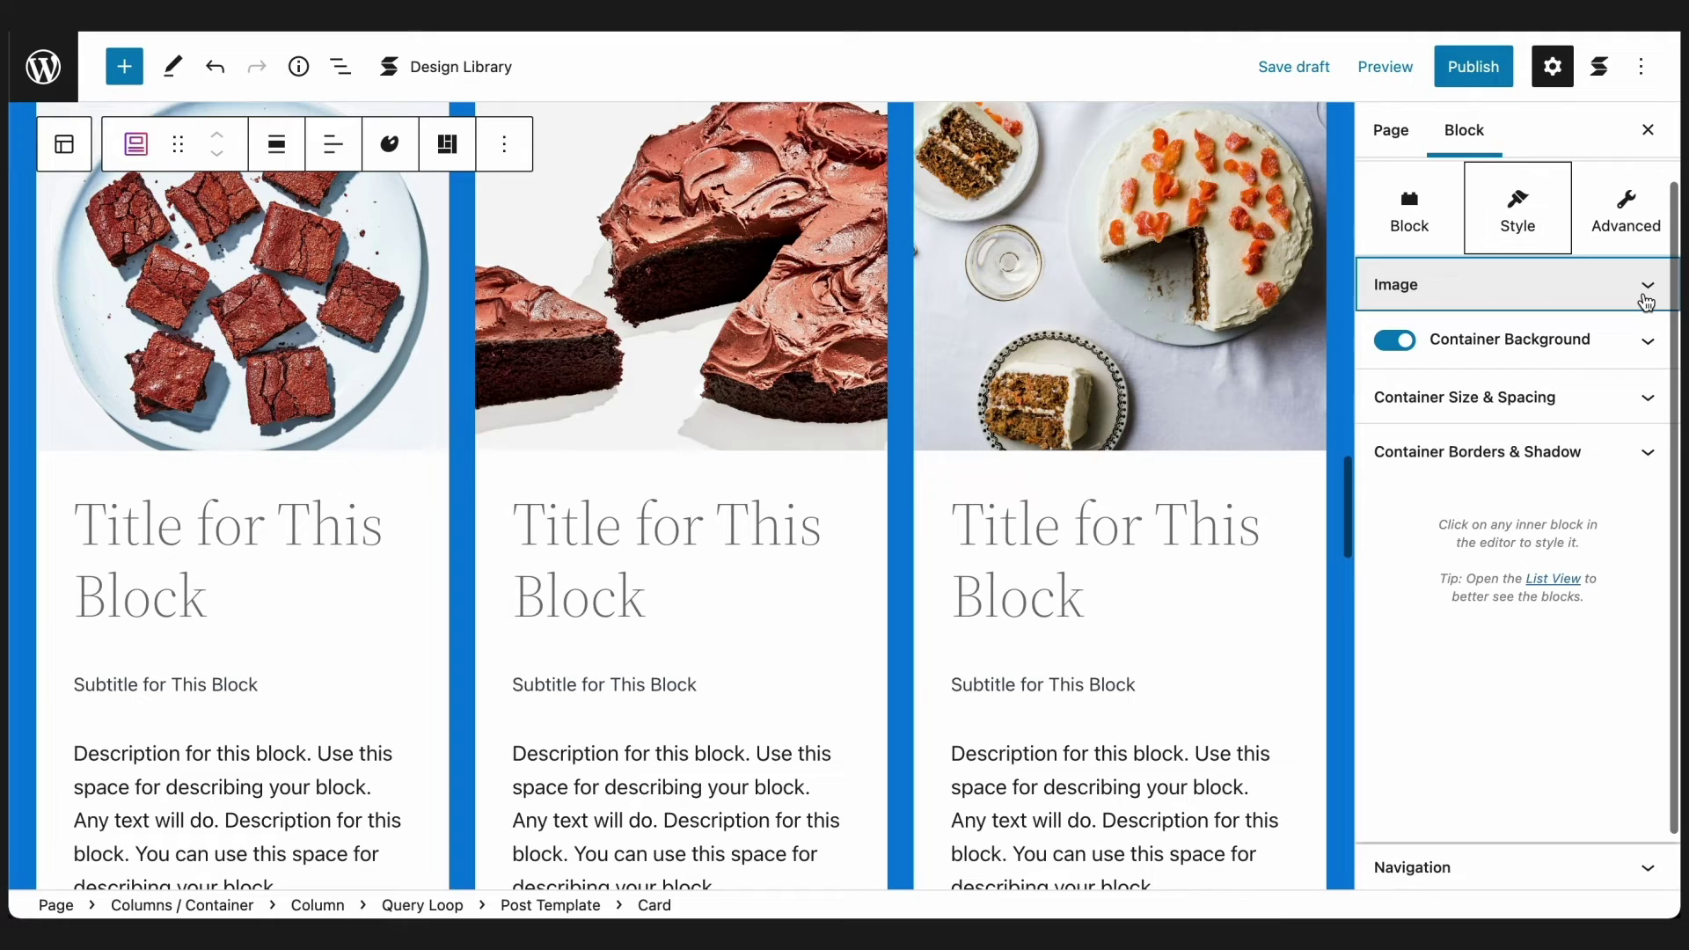
Set the card container's minimum height to 350.
{"action": "left_click", "coordinate": [1644, 397]}
{"action": "left_click", "coordinate": [1587, 497]}
{"action": "type", "text": "350"}
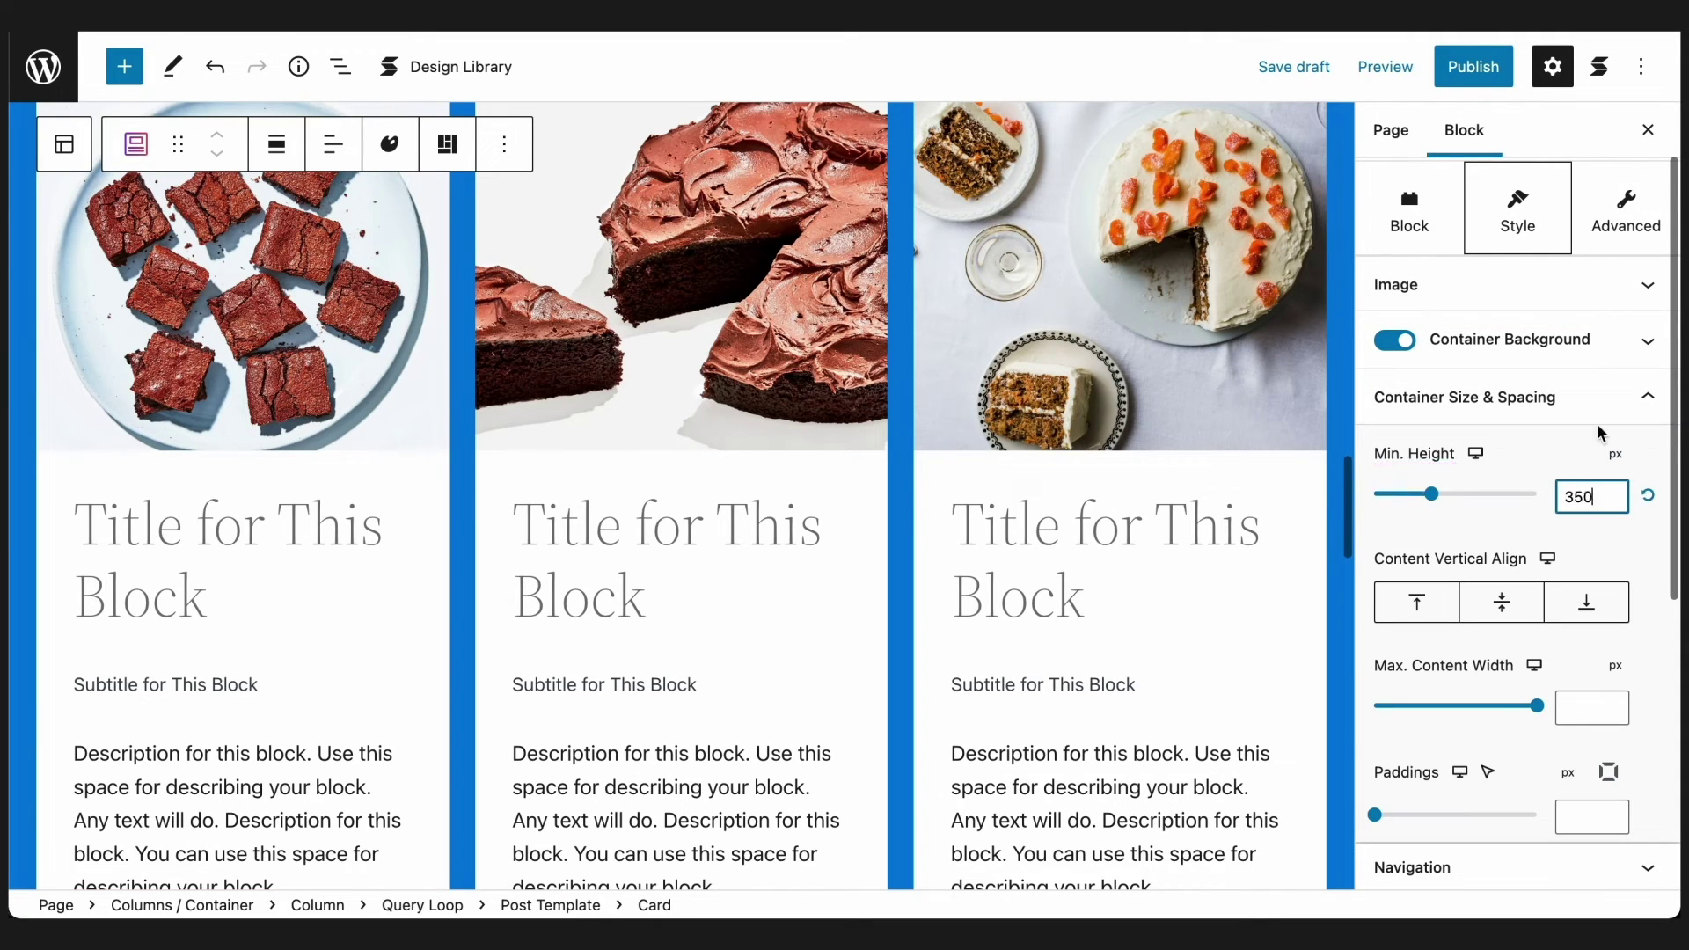
{"action": "left_click", "coordinate": [1615, 414]}
Give the card container a border radius of 12.
{"action": "left_click", "coordinate": [1623, 446]}
{"action": "left_click", "coordinate": [1577, 636]}
{"action": "type", "text": "12"}
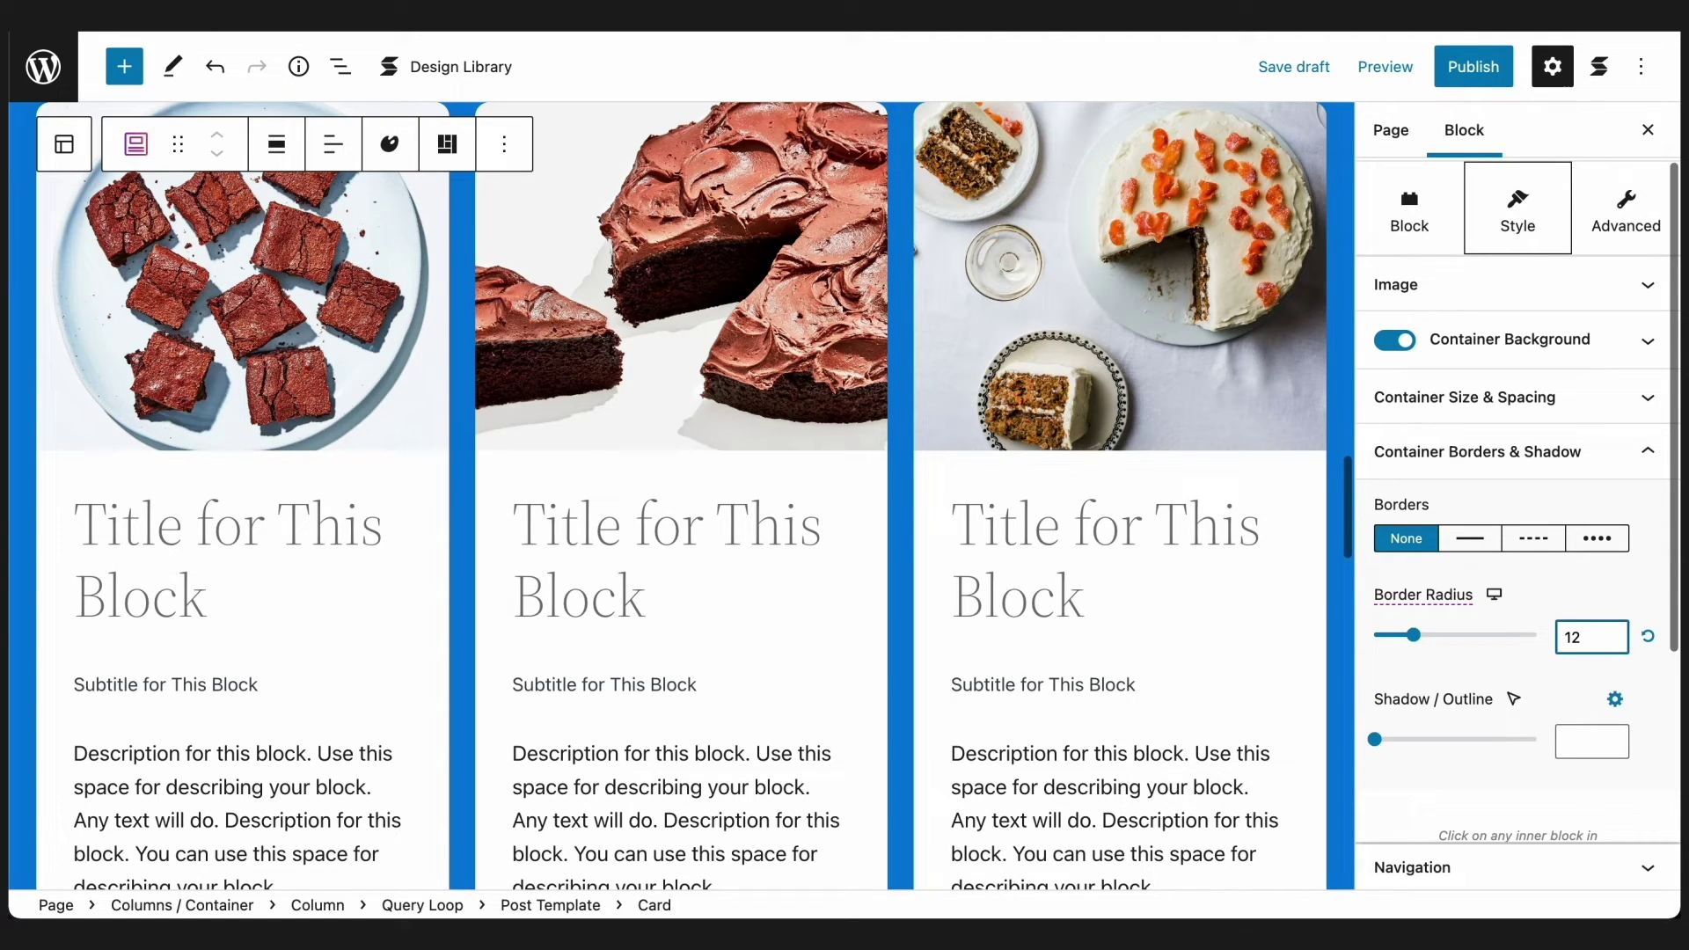
Set the card heading's dynamic content to the Post Title field.
{"action": "left_click", "coordinate": [269, 533]}
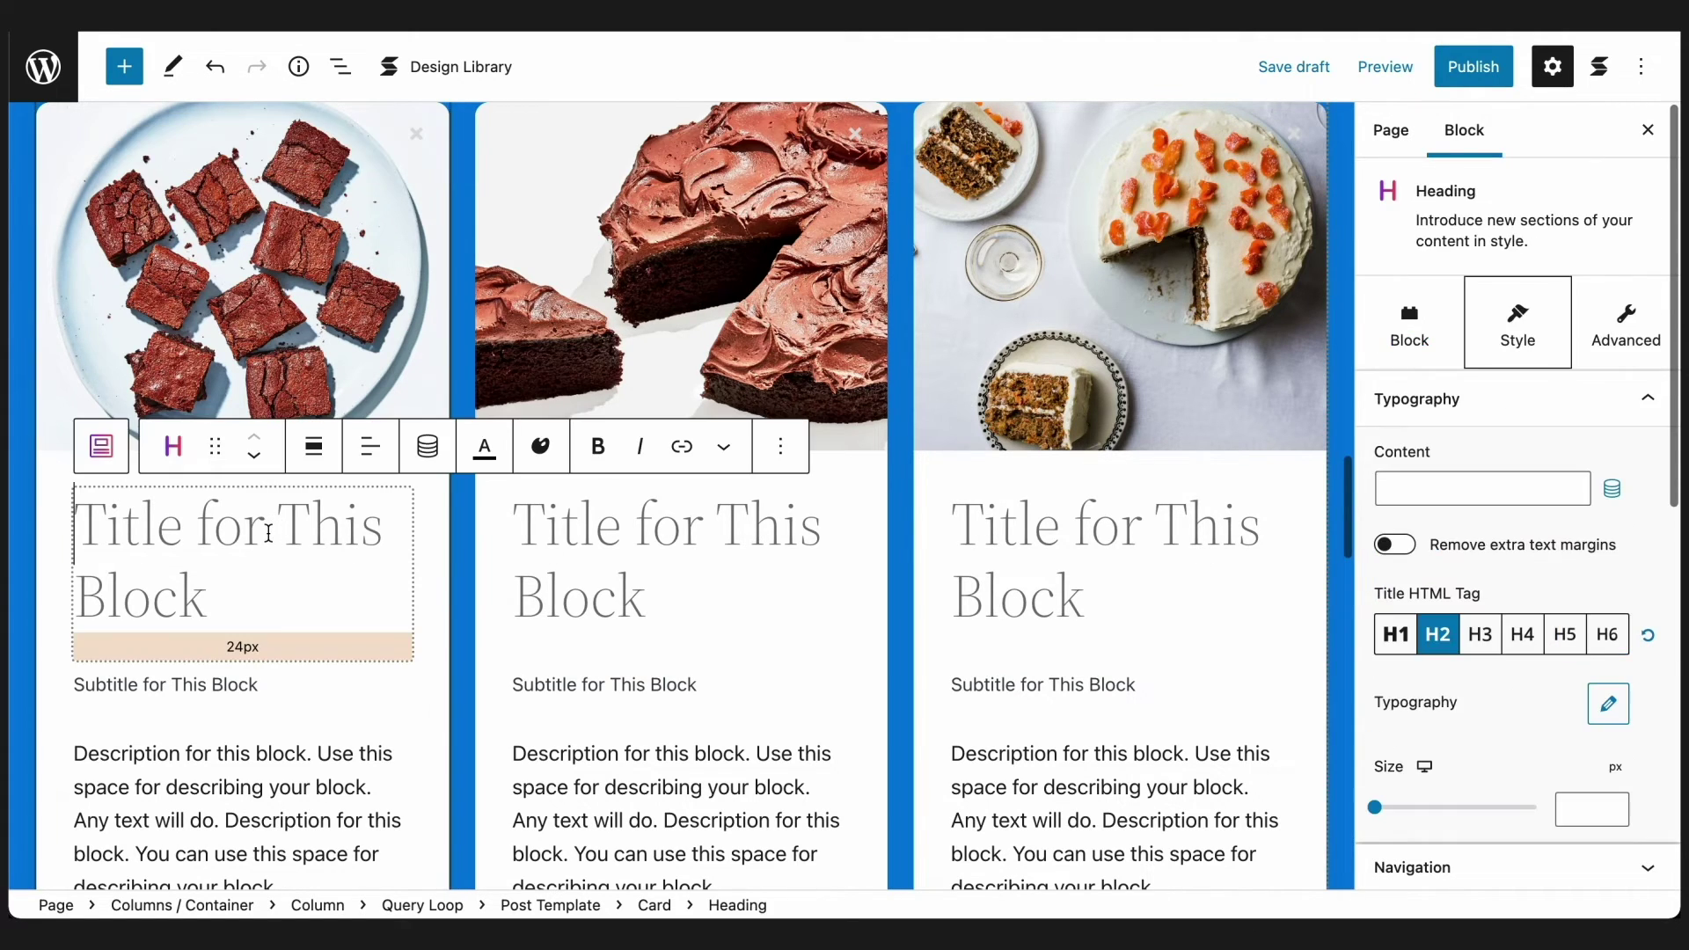
{"action": "left_click", "coordinate": [431, 450]}
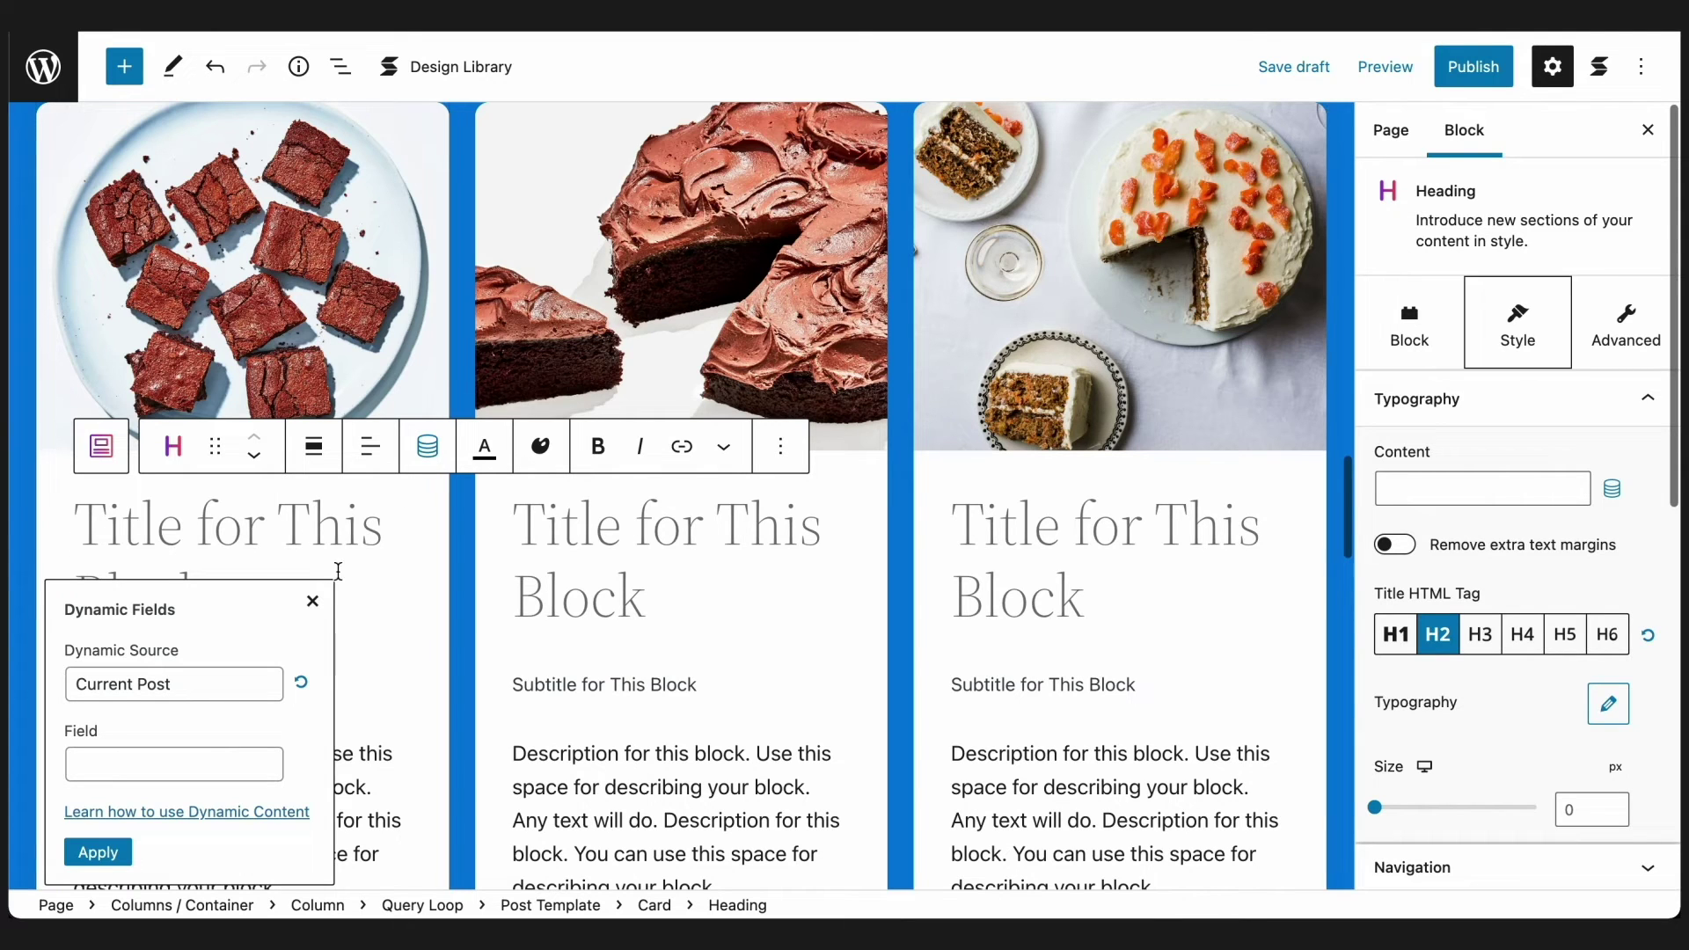
{"action": "left_click", "coordinate": [190, 760]}
{"action": "left_click", "coordinate": [173, 847]}
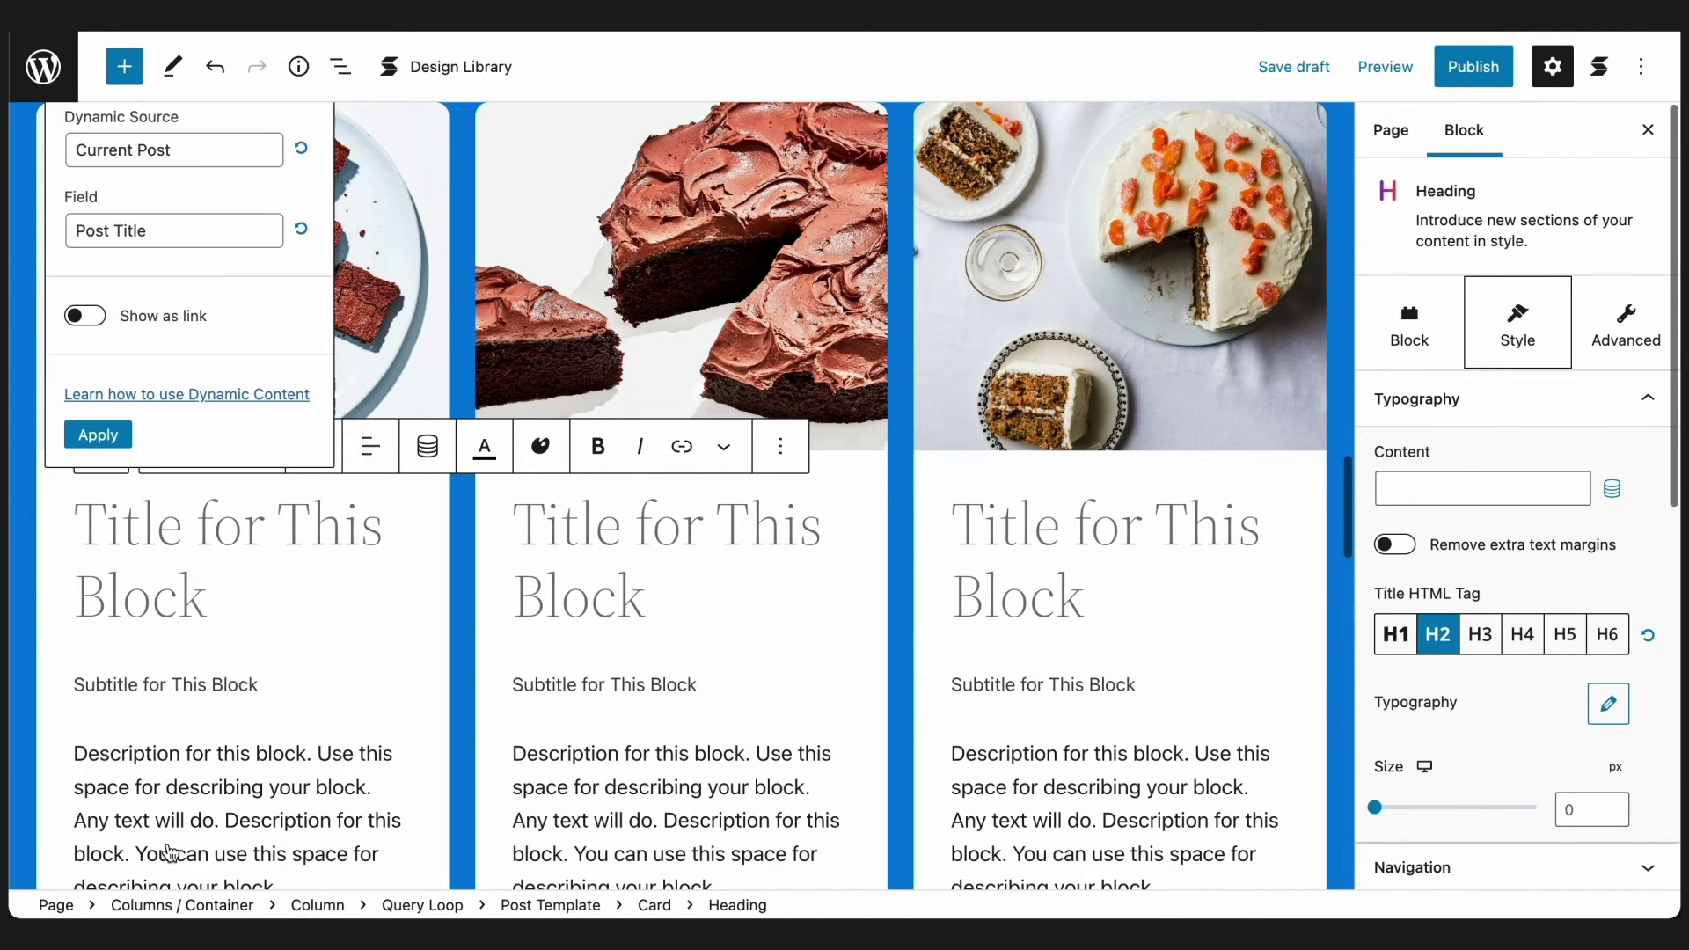
{"action": "left_click", "coordinate": [113, 439]}
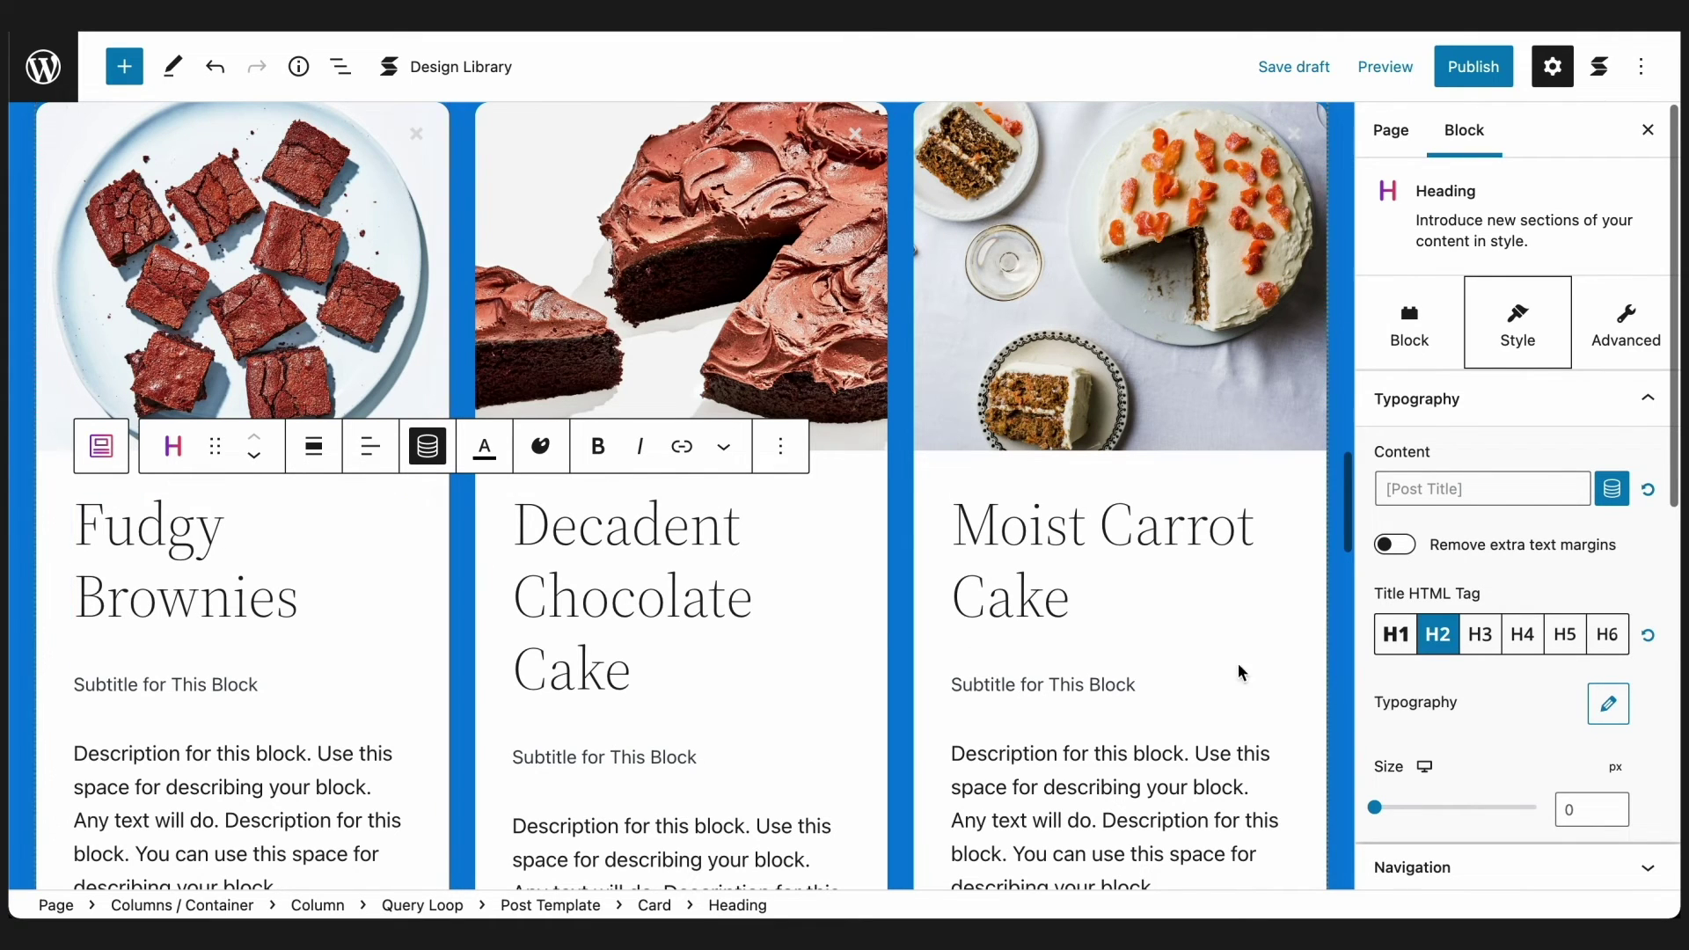
Style the card titles in uppercase Lilita One at size 30.
{"action": "left_click", "coordinate": [1605, 702]}
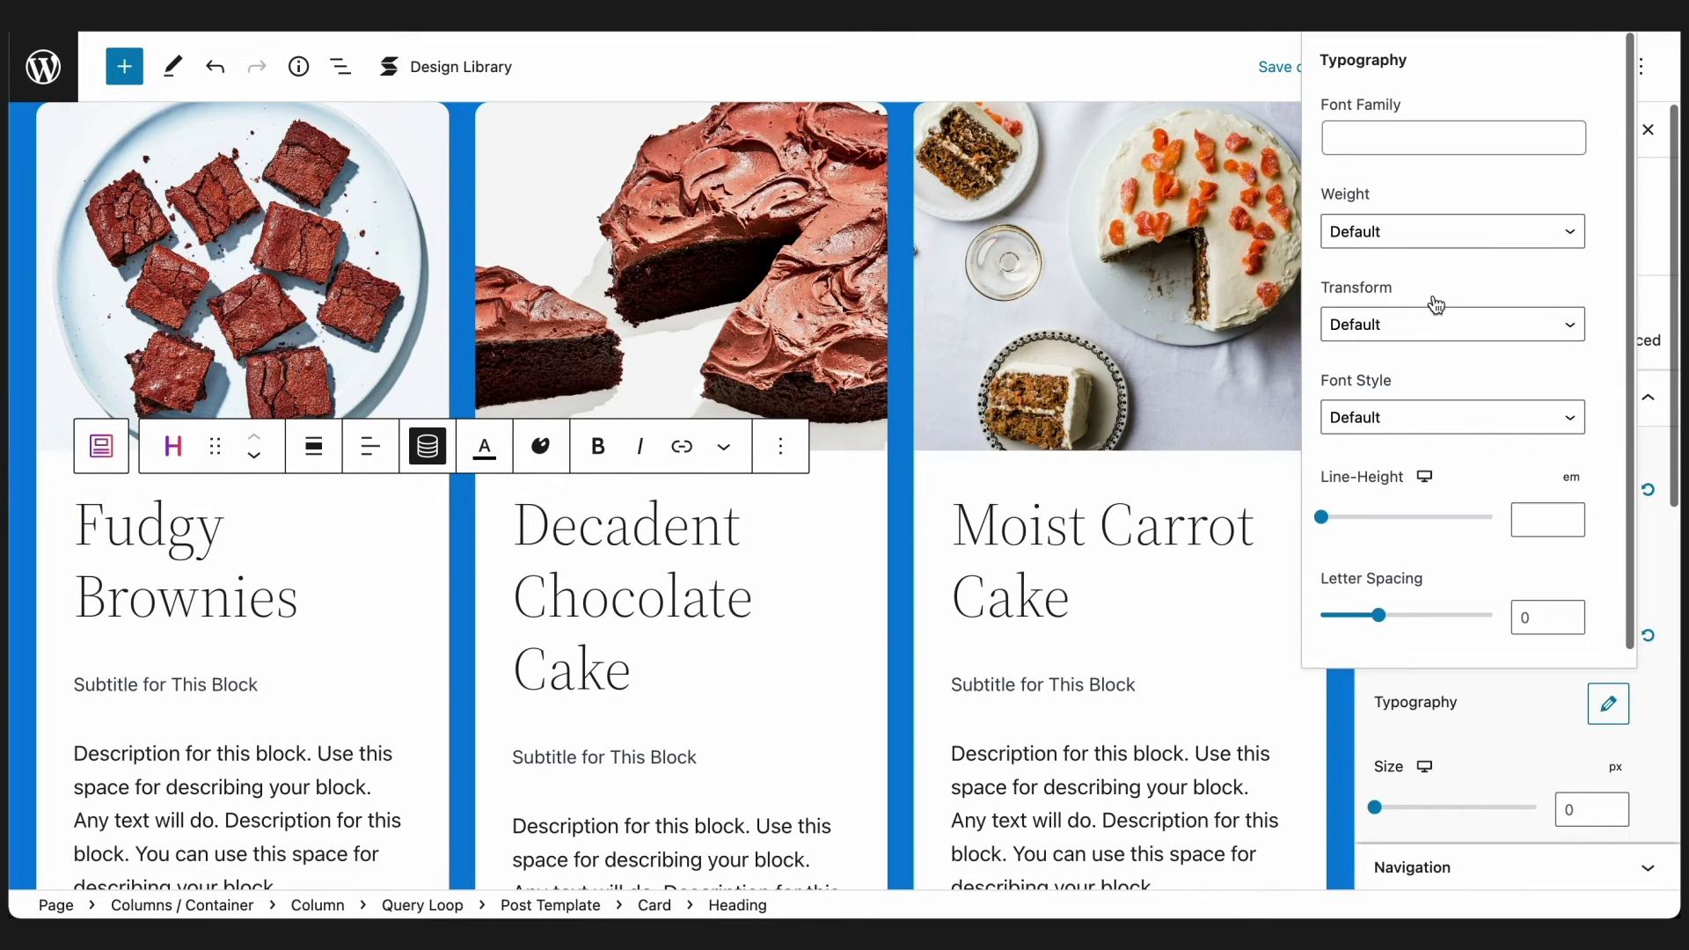
{"action": "left_click", "coordinate": [1377, 135]}
{"action": "type", "text": "Lilita"}
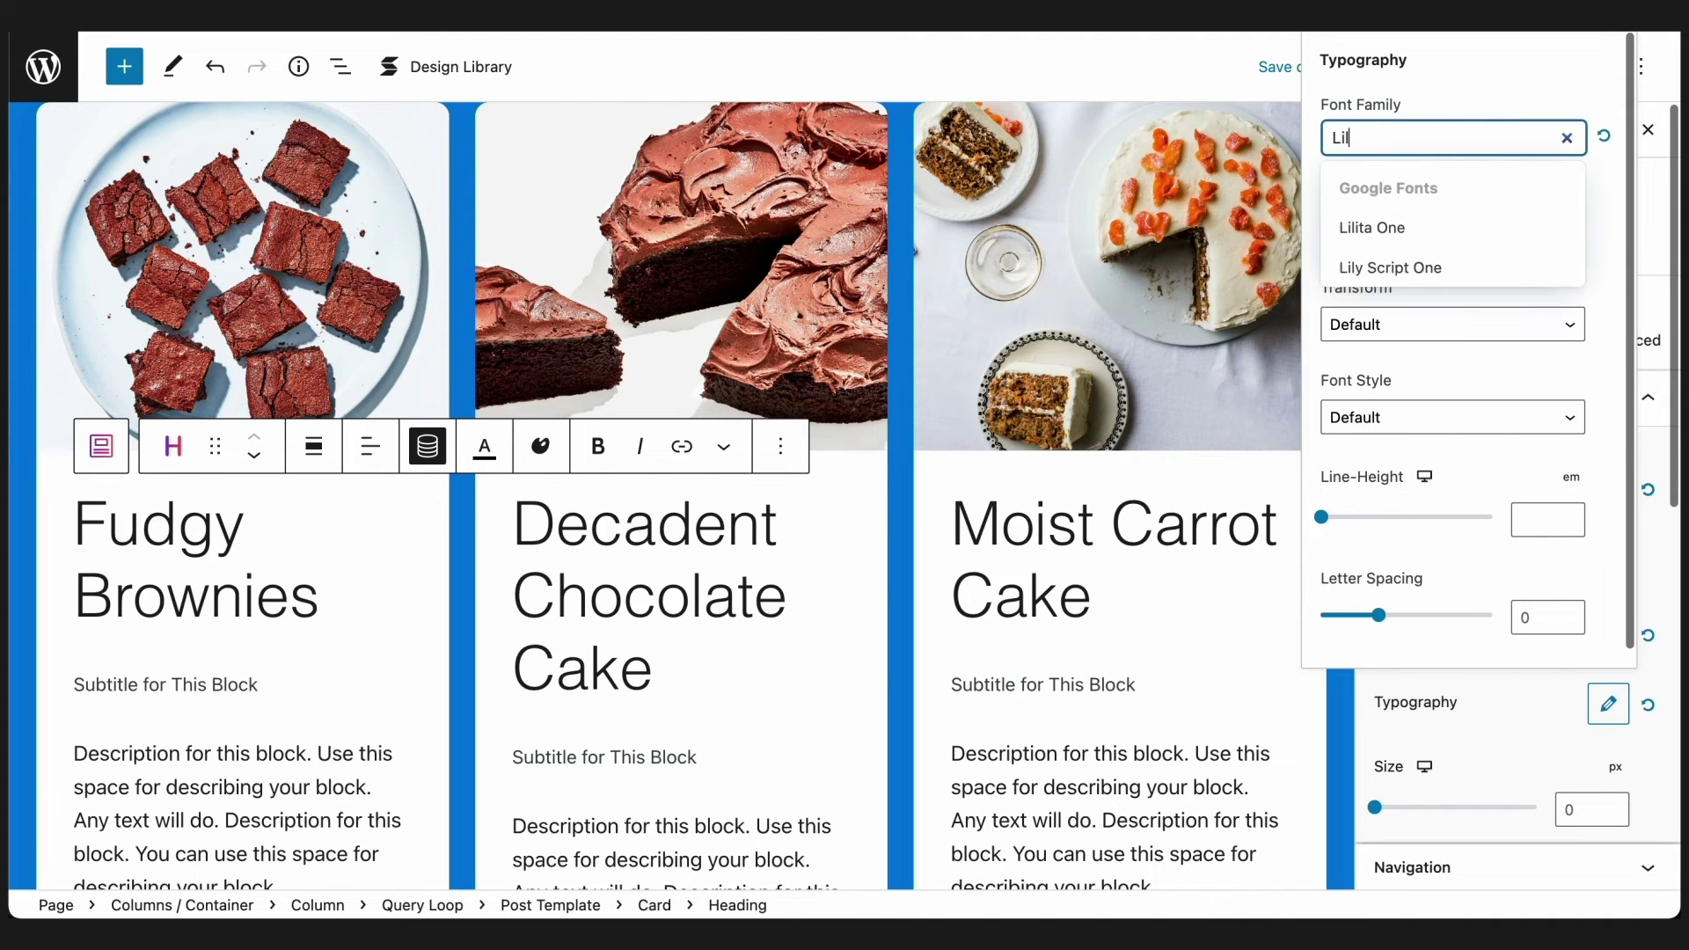
{"action": "left_click", "coordinate": [1391, 227]}
{"action": "left_click", "coordinate": [1394, 333]}
{"action": "left_click", "coordinate": [1391, 350]}
{"action": "left_click", "coordinate": [1605, 702]}
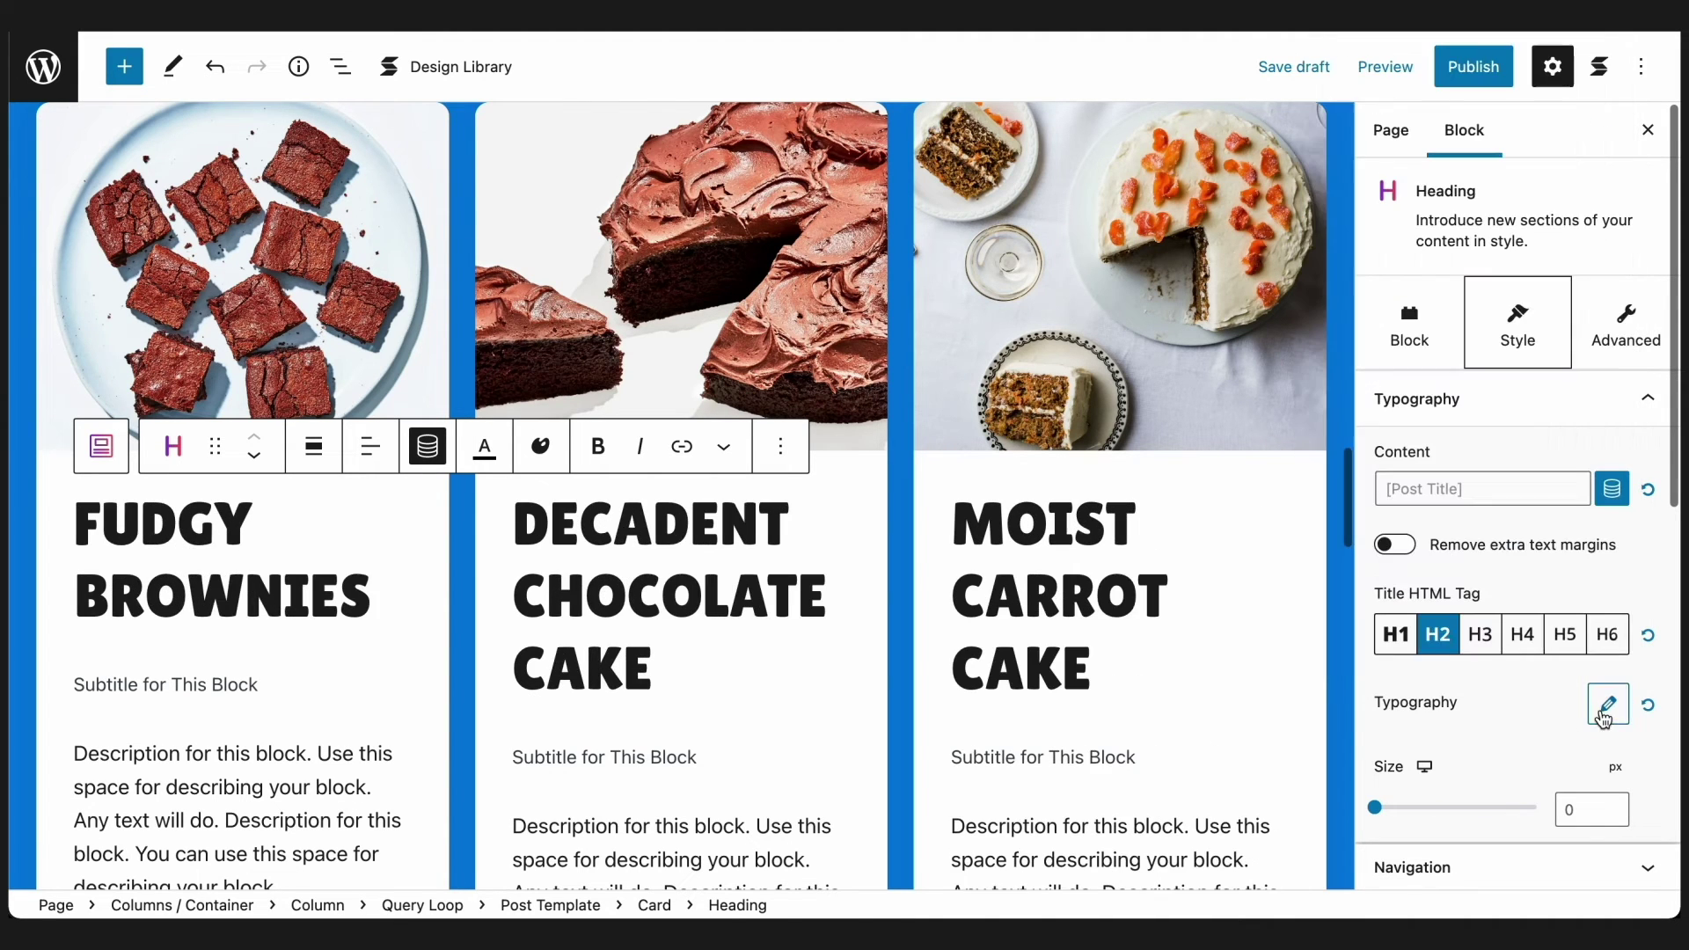
{"action": "left_click", "coordinate": [1575, 808]}
{"action": "type", "text": "30"}
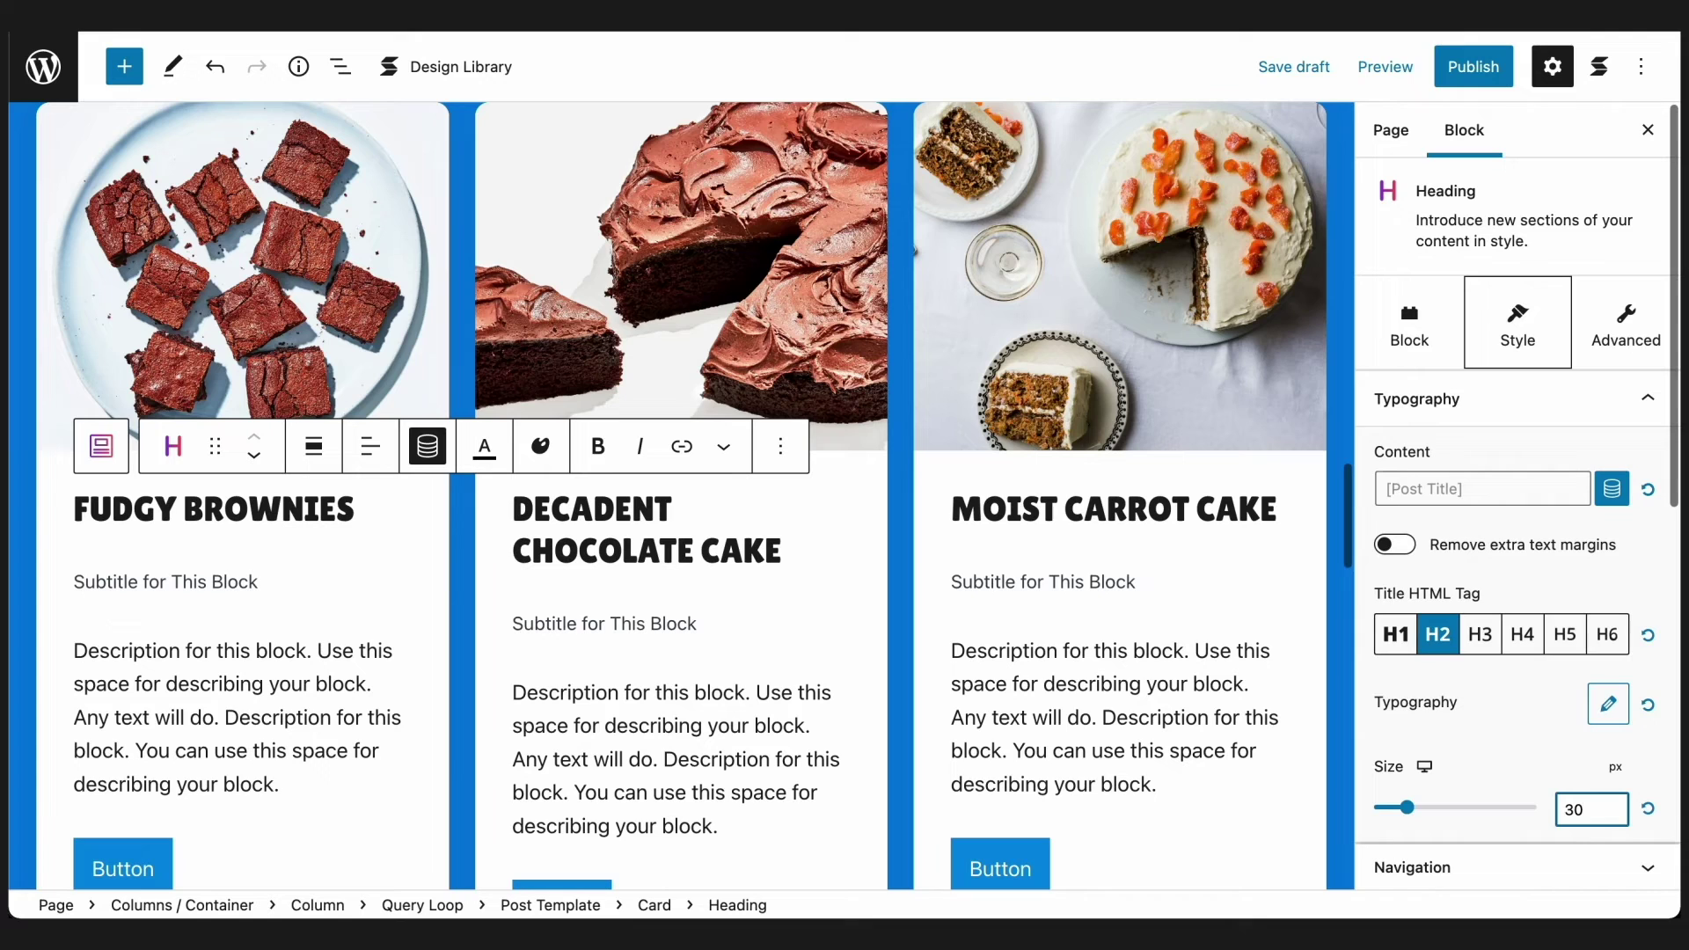
Open the more-options menu for the first card's subtitle.
{"action": "left_click", "coordinate": [332, 584]}
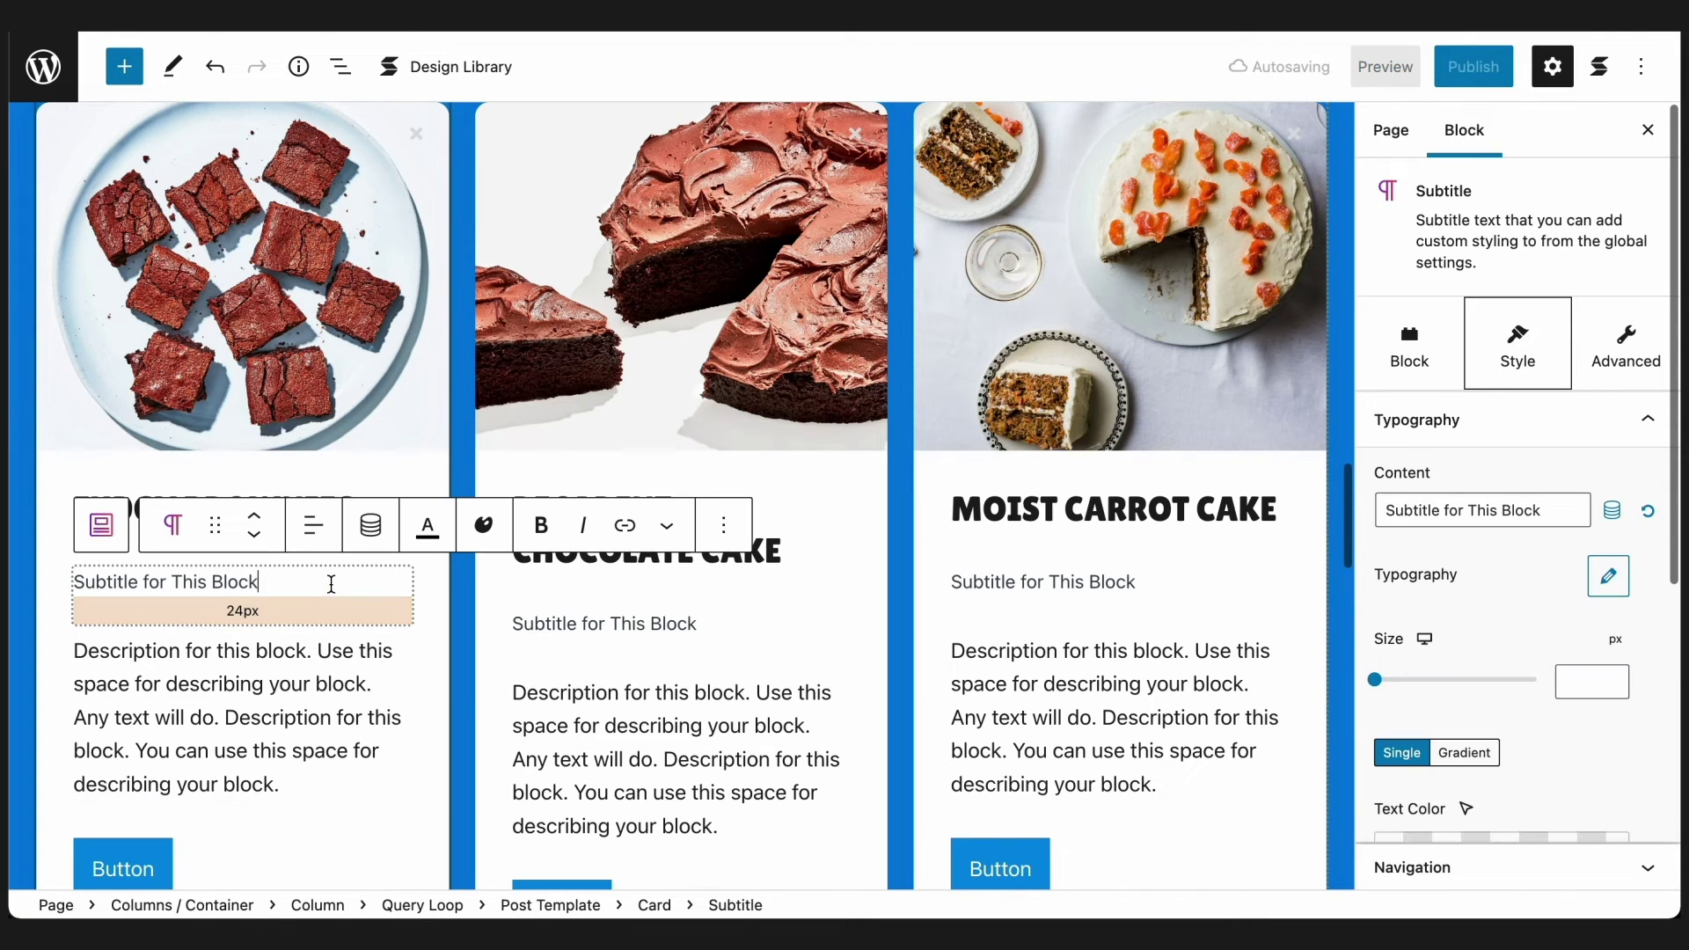
{"action": "left_click", "coordinate": [732, 528]}
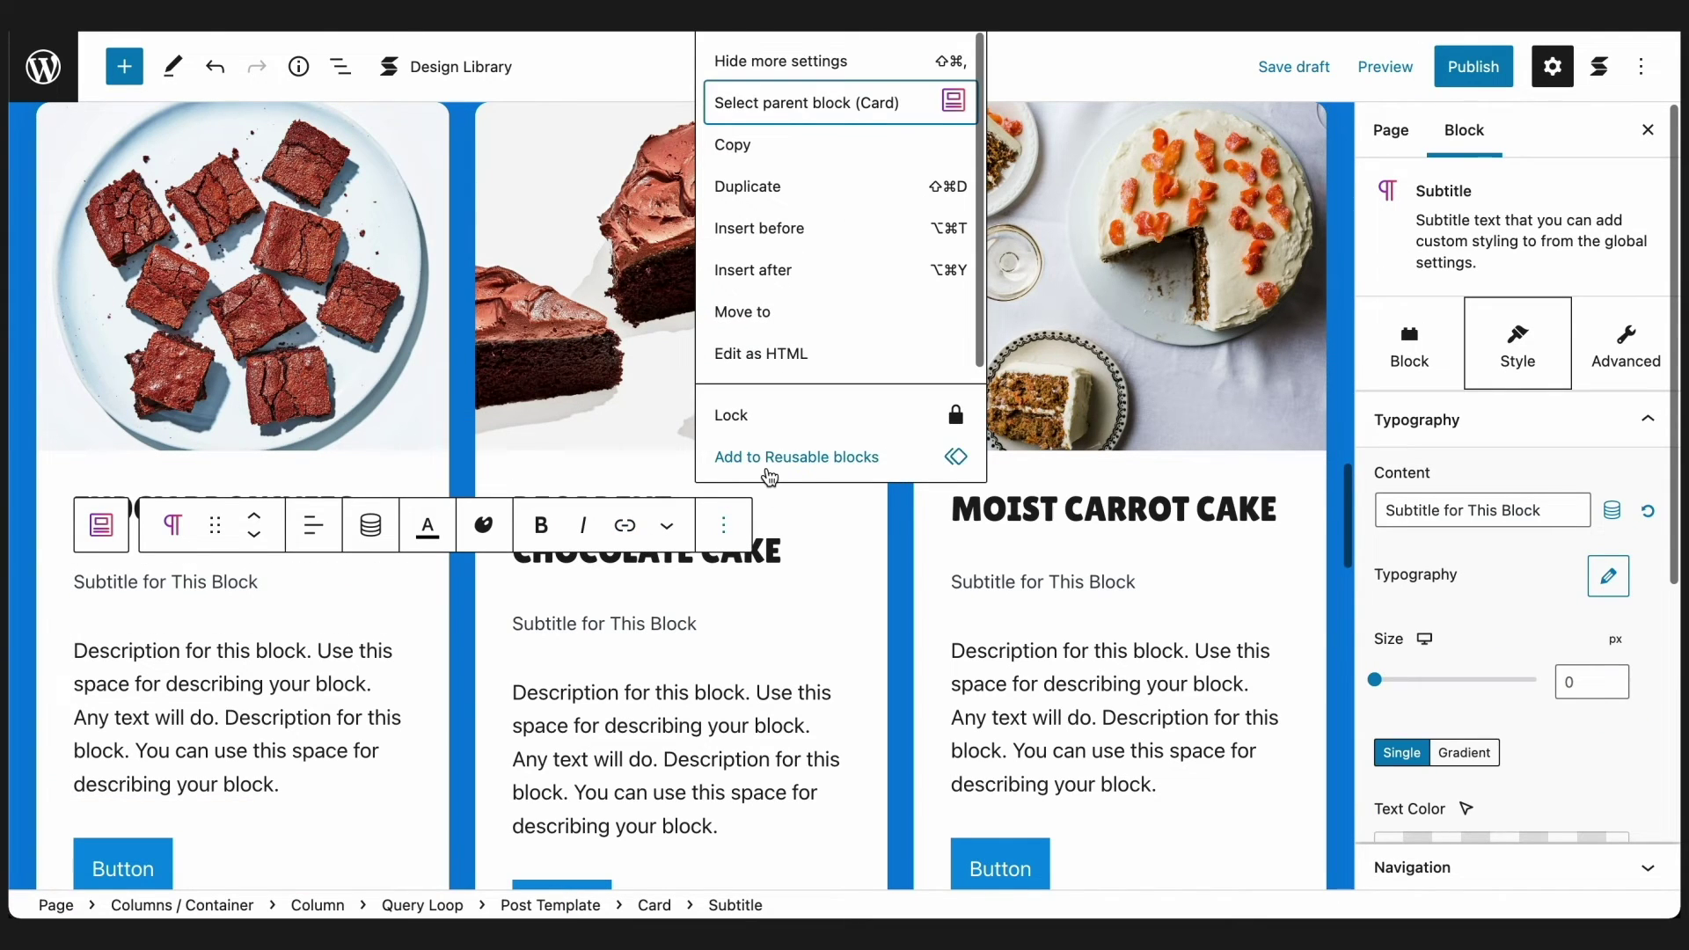
{"action": "scroll", "coordinate": [767, 473], "scroll_direction": "down", "scroll_amount": 3}
Remove the subtitle and select the first card's description text.
{"action": "left_click", "coordinate": [769, 472]}
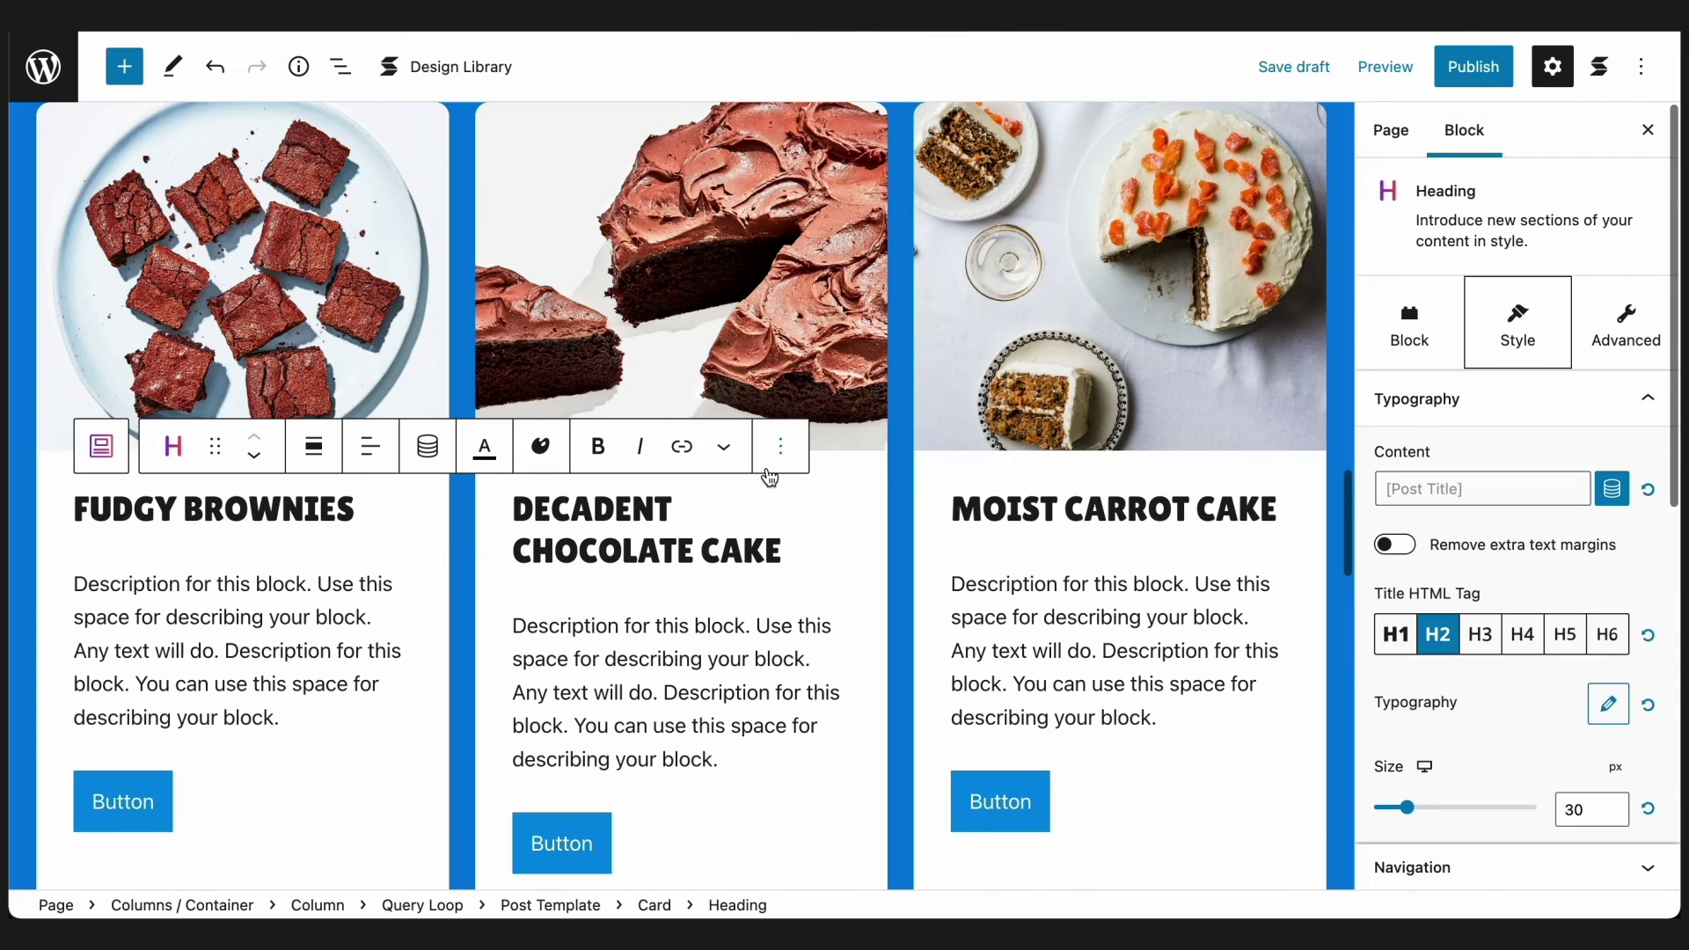
{"action": "left_click", "coordinate": [311, 717]}
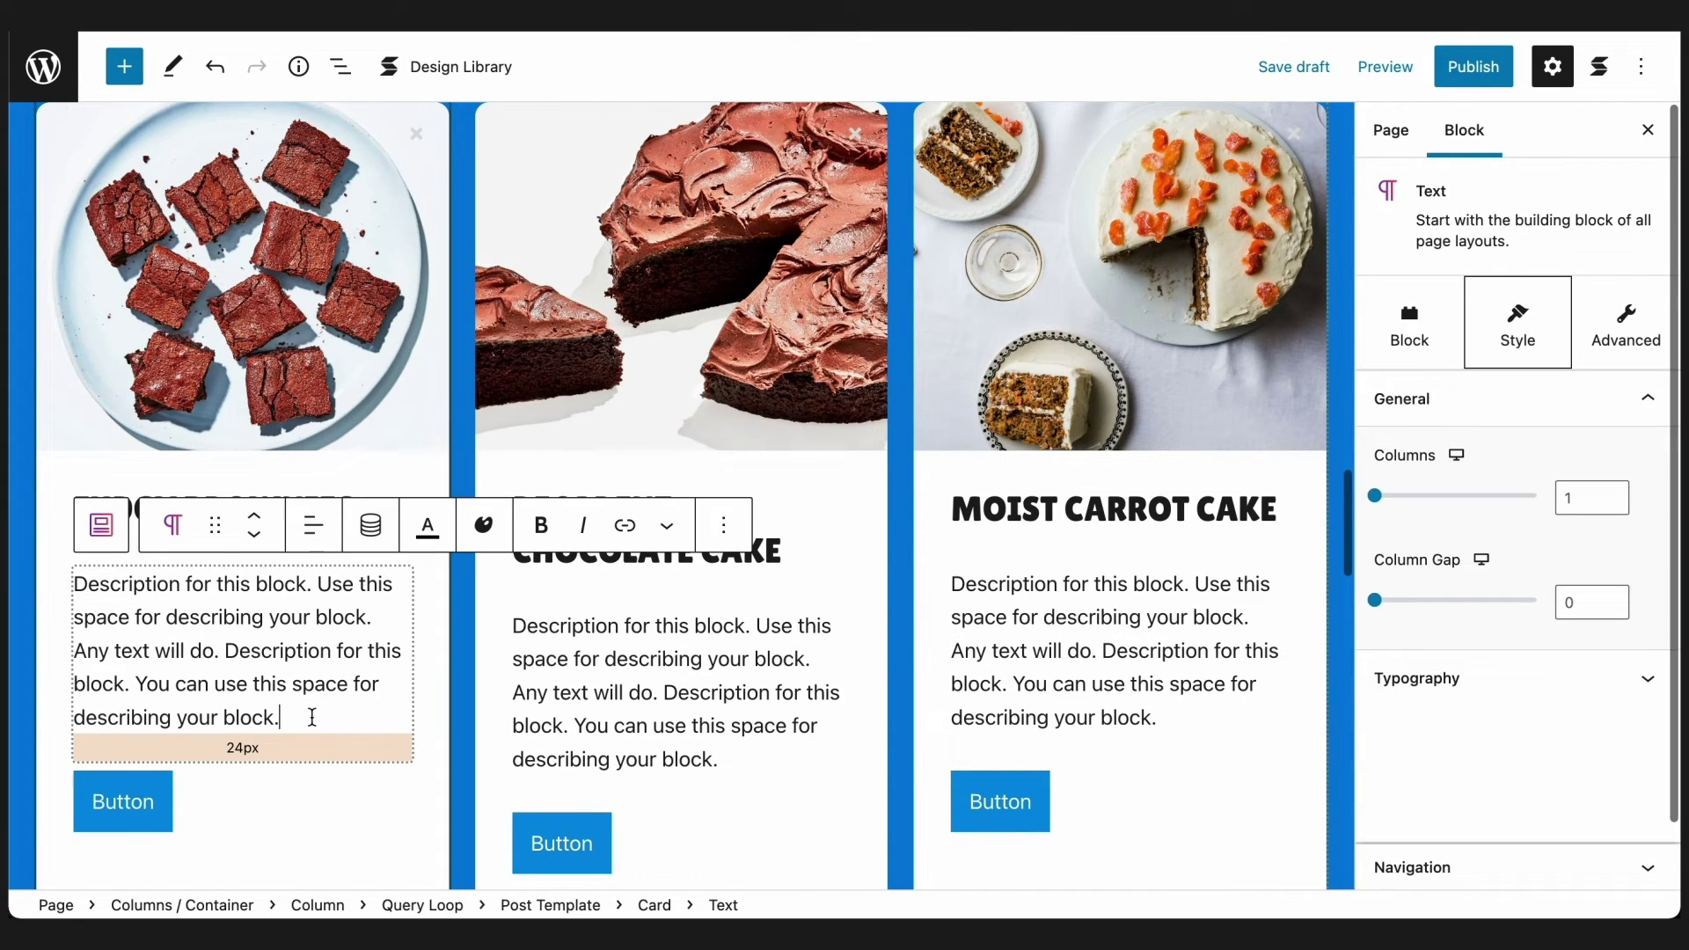
{"action": "left_click_drag", "start_coordinate": [278, 717], "coordinate": [79, 590]}
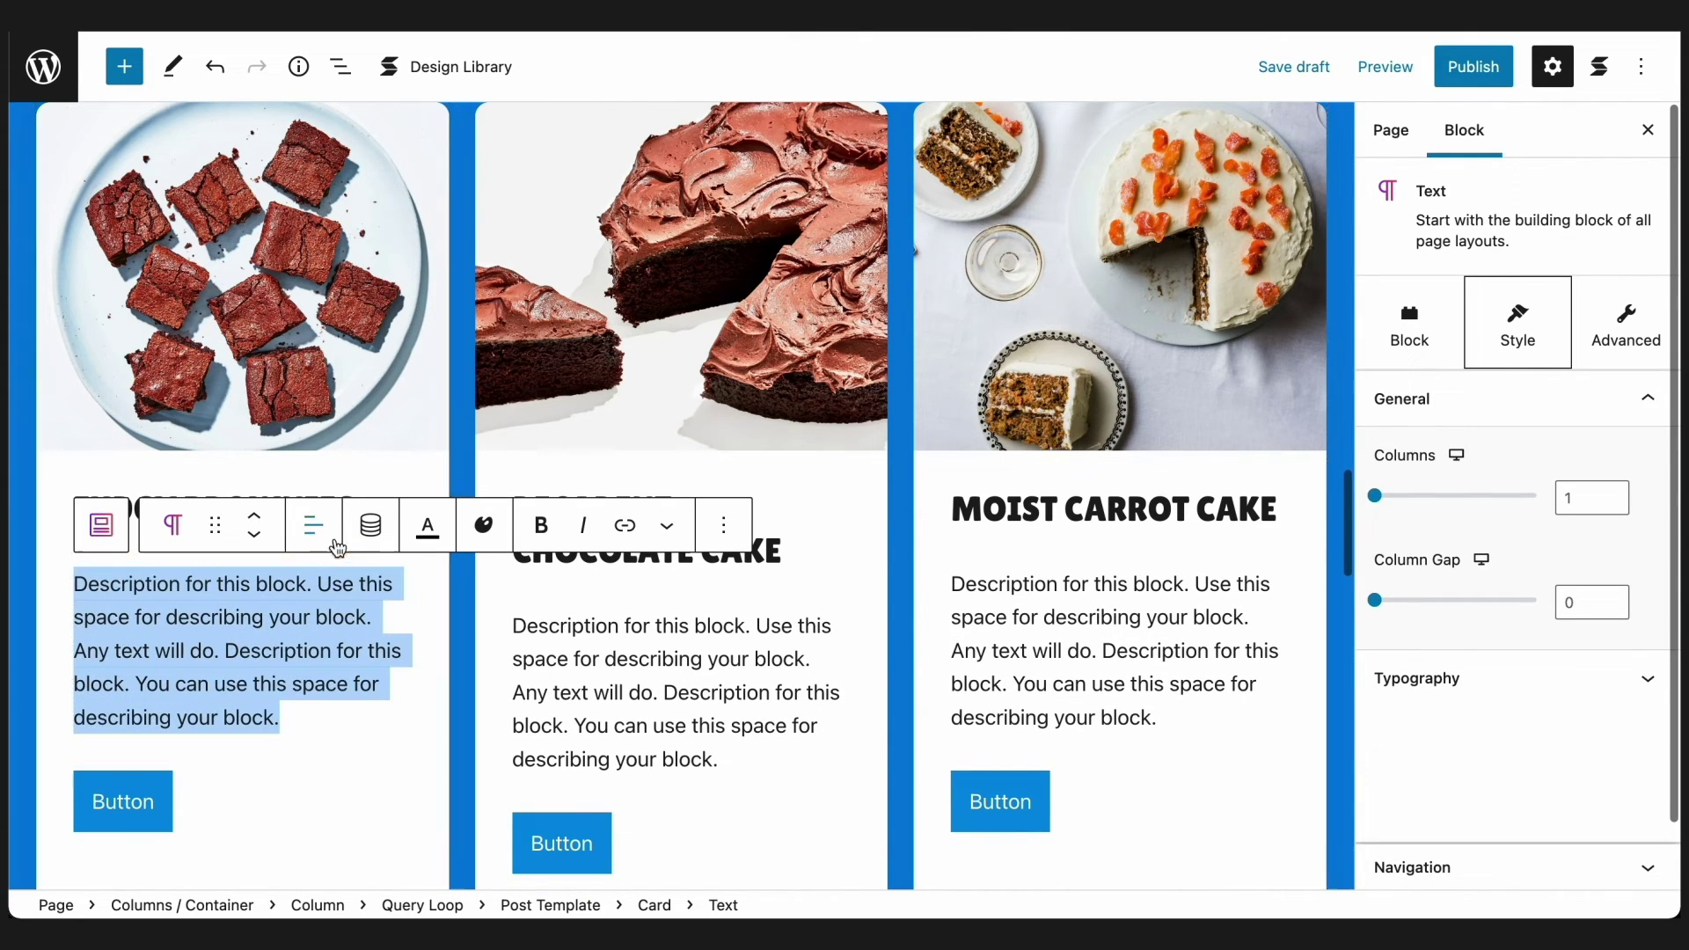
Fill the description with the Post Excerpt dynamic field, limited to 20 words.
{"action": "left_click", "coordinate": [368, 537]}
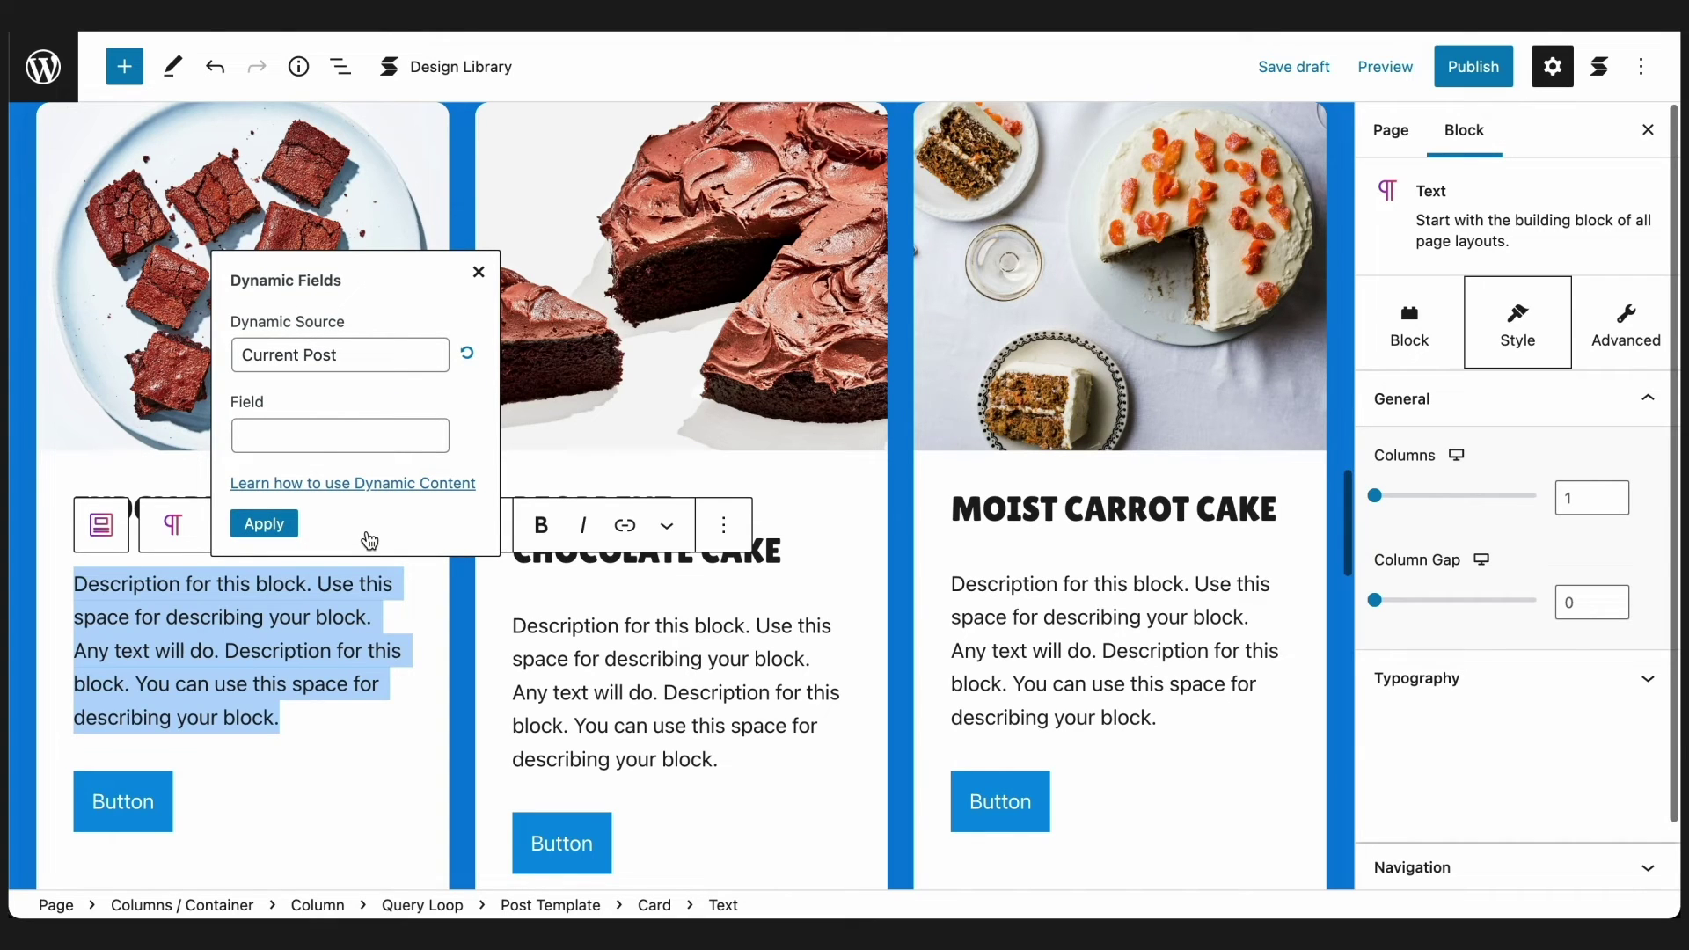
{"action": "left_click", "coordinate": [332, 436]}
{"action": "left_click", "coordinate": [337, 723]}
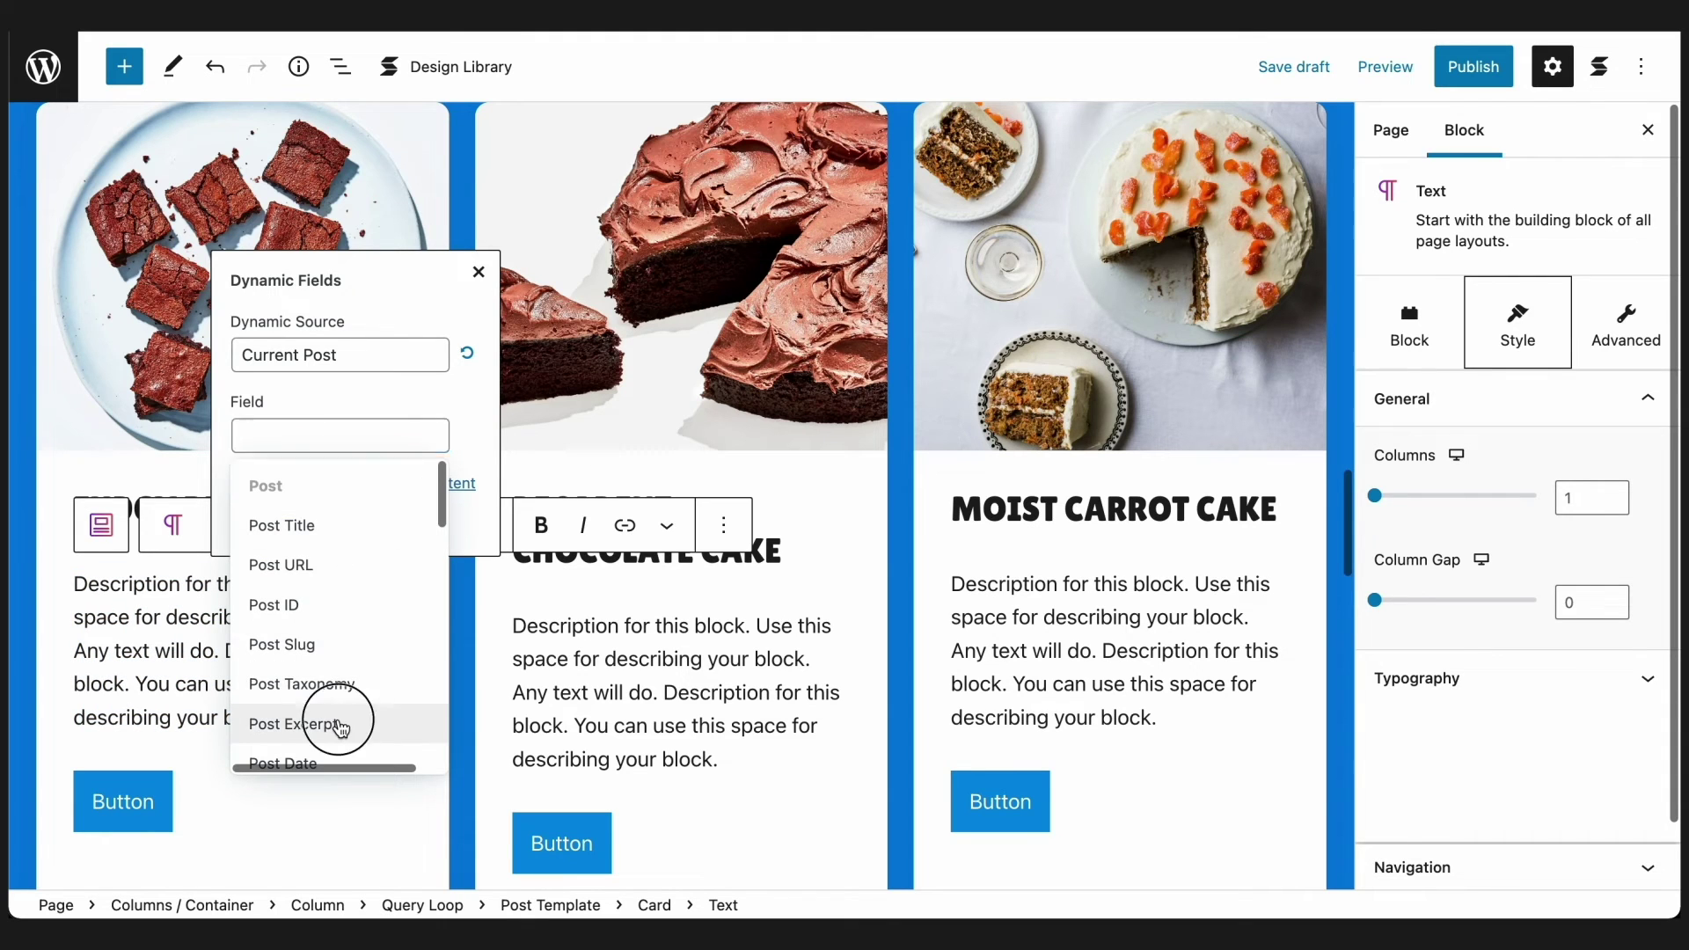
{"action": "double_click", "coordinate": [400, 394]}
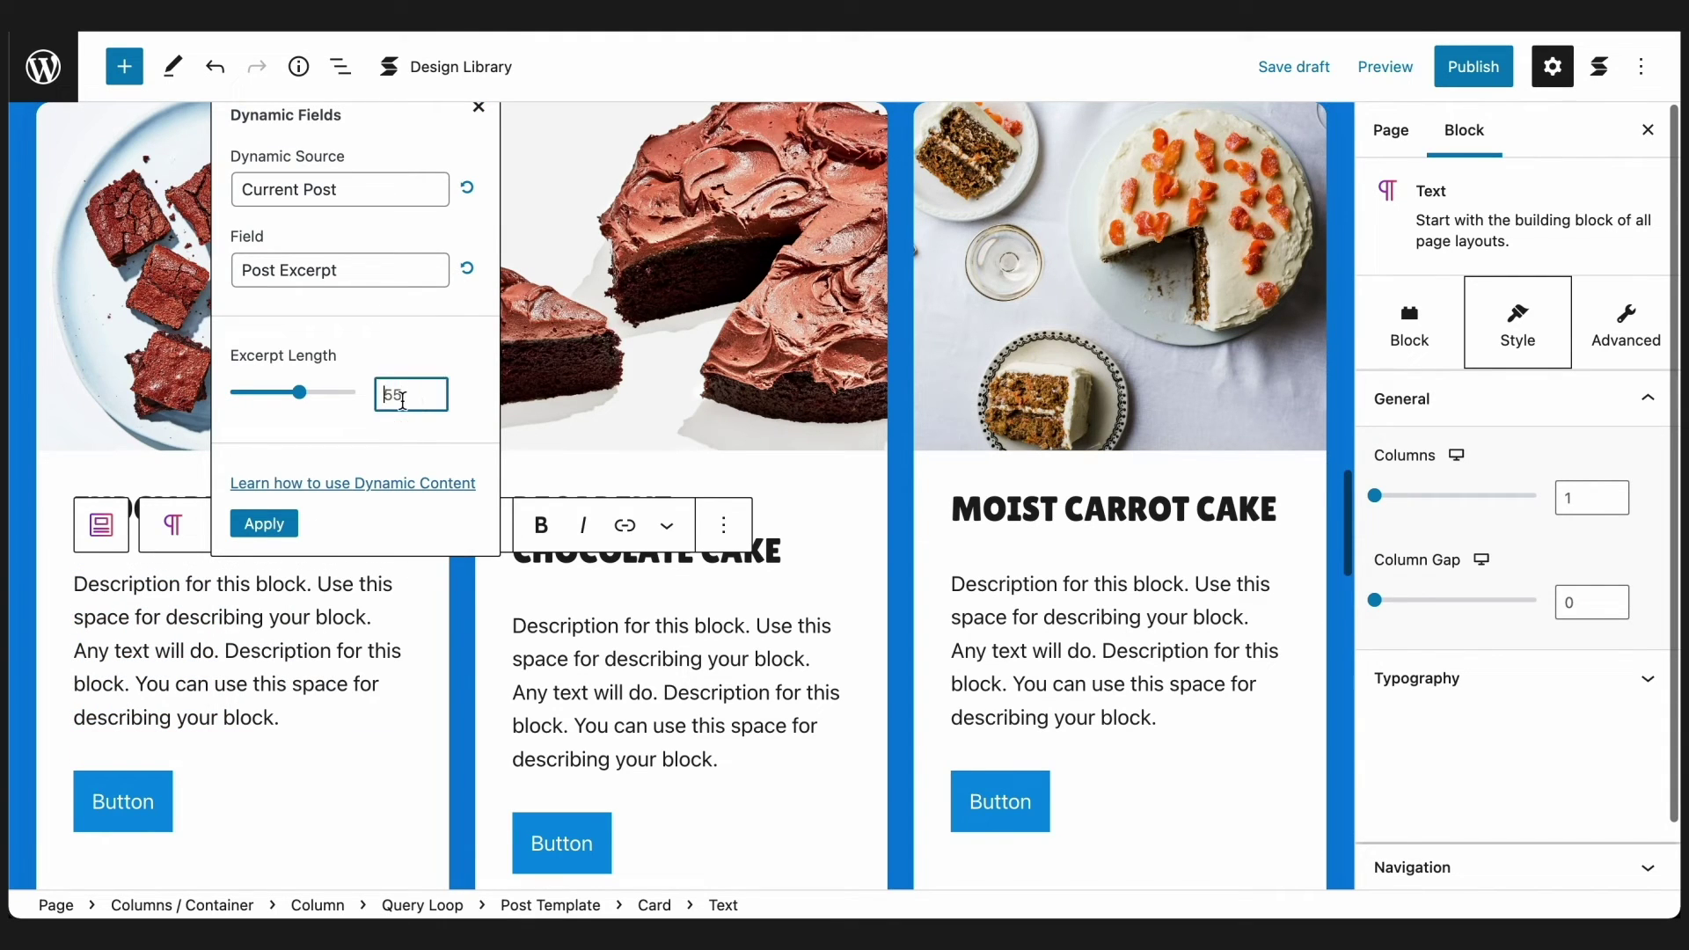
{"action": "type", "text": "20"}
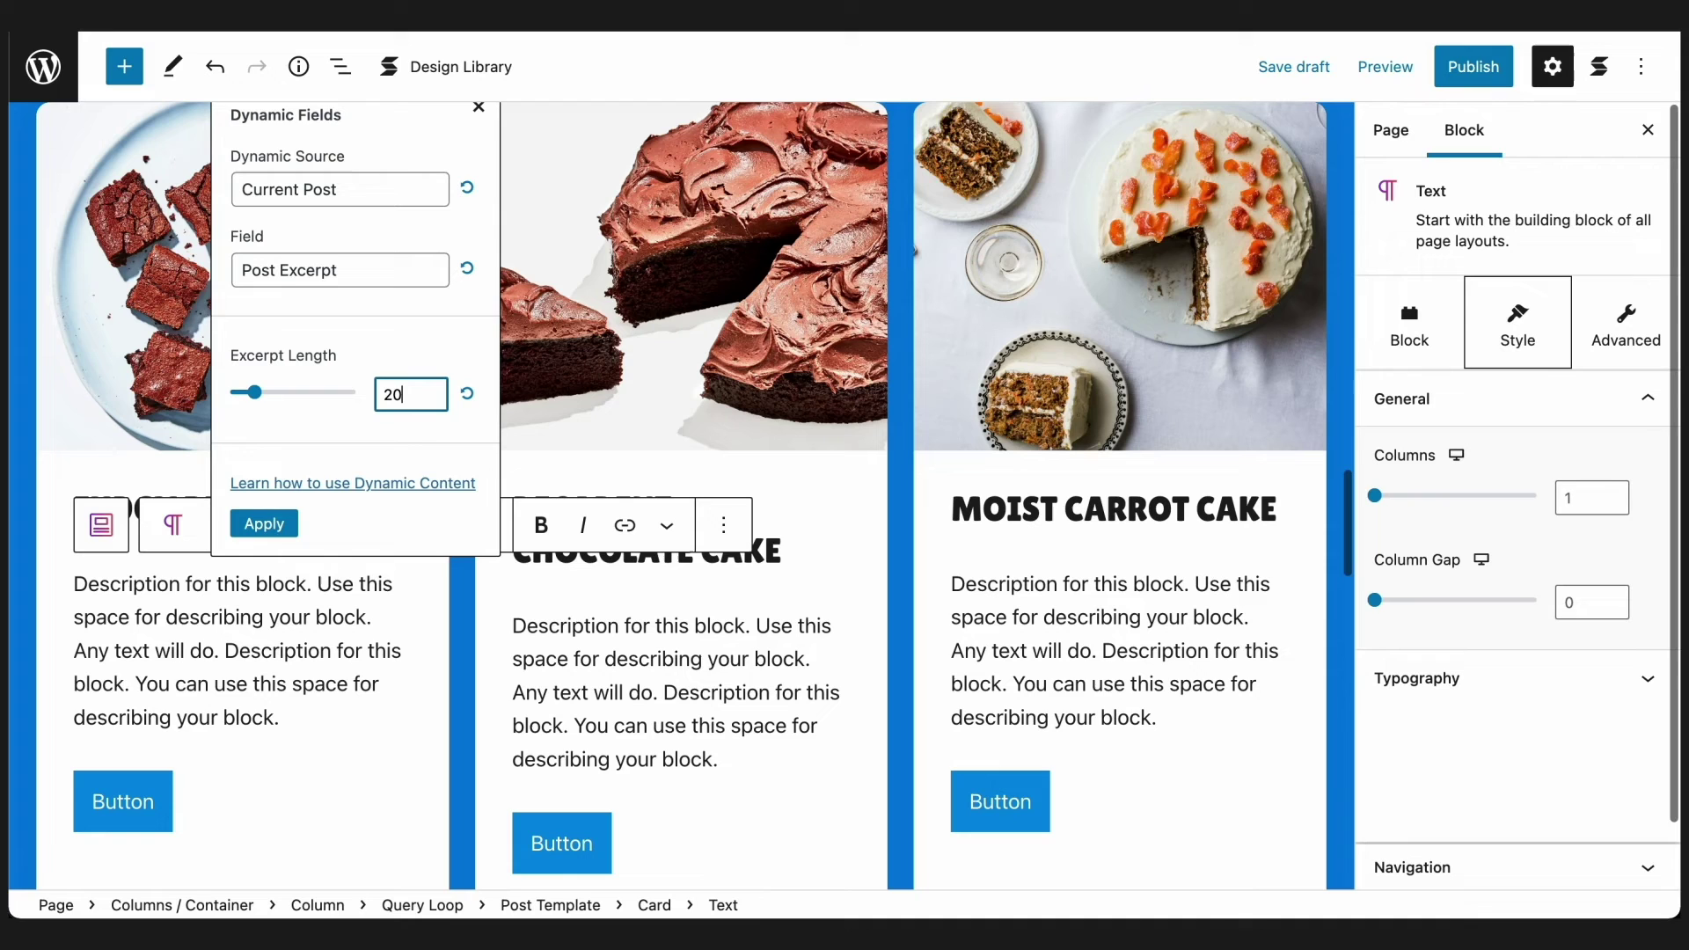
{"action": "left_click", "coordinate": [264, 523]}
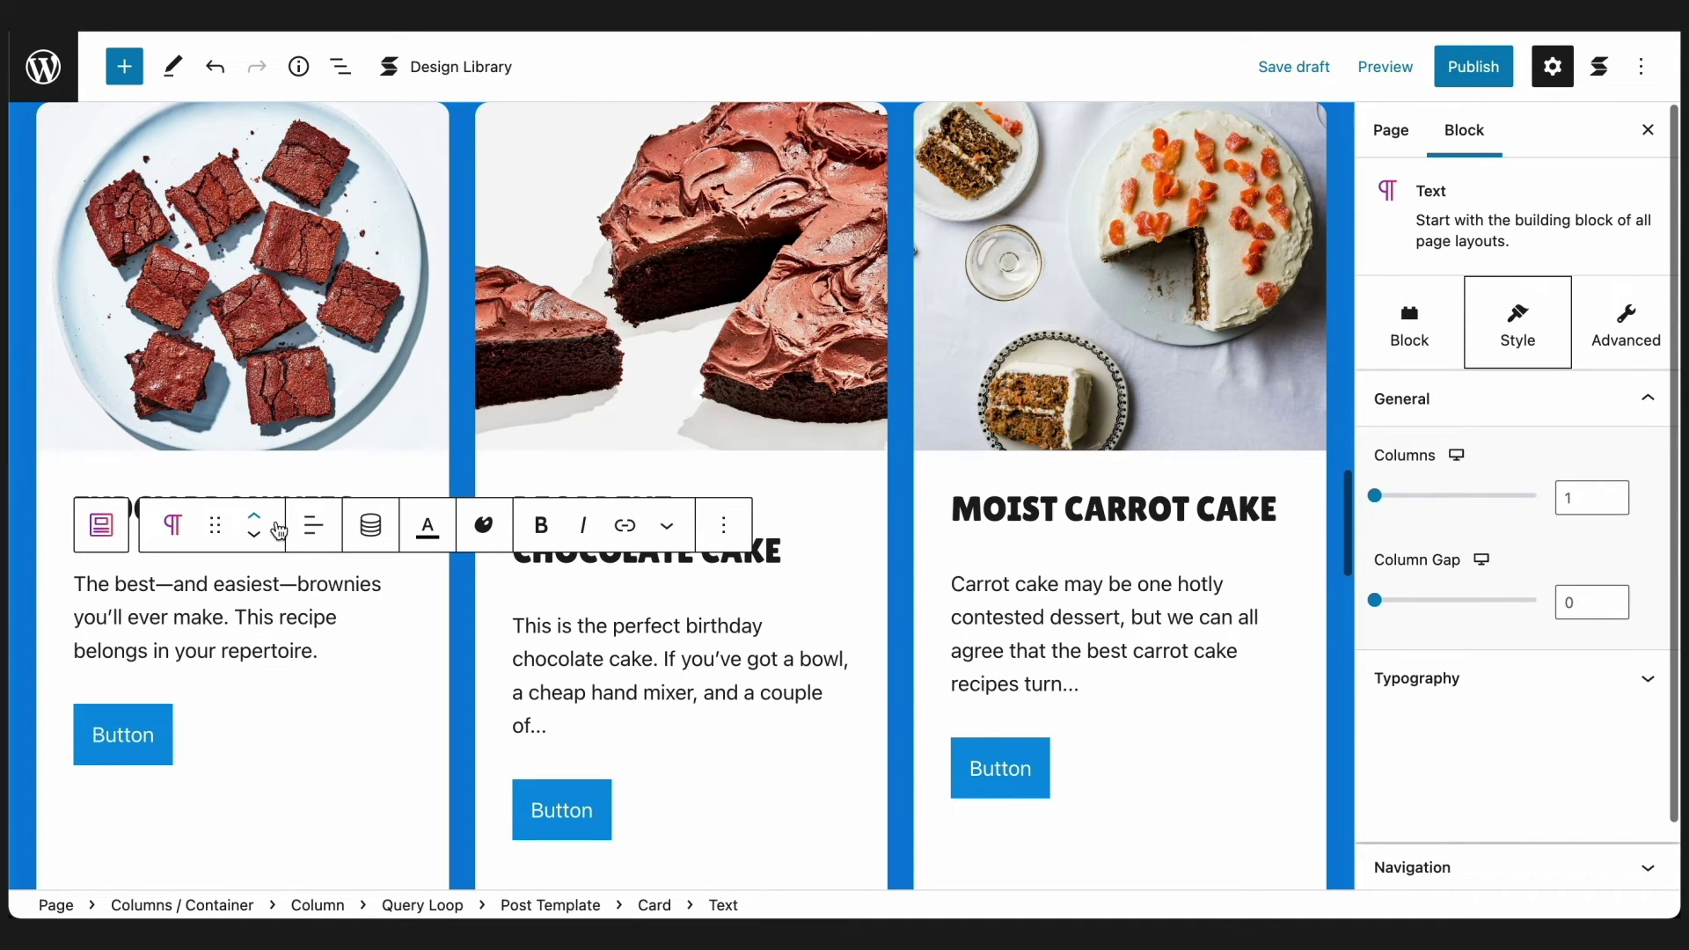
Change the first card's button label to 'Get this recipe'.
{"action": "left_click", "coordinate": [138, 749]}
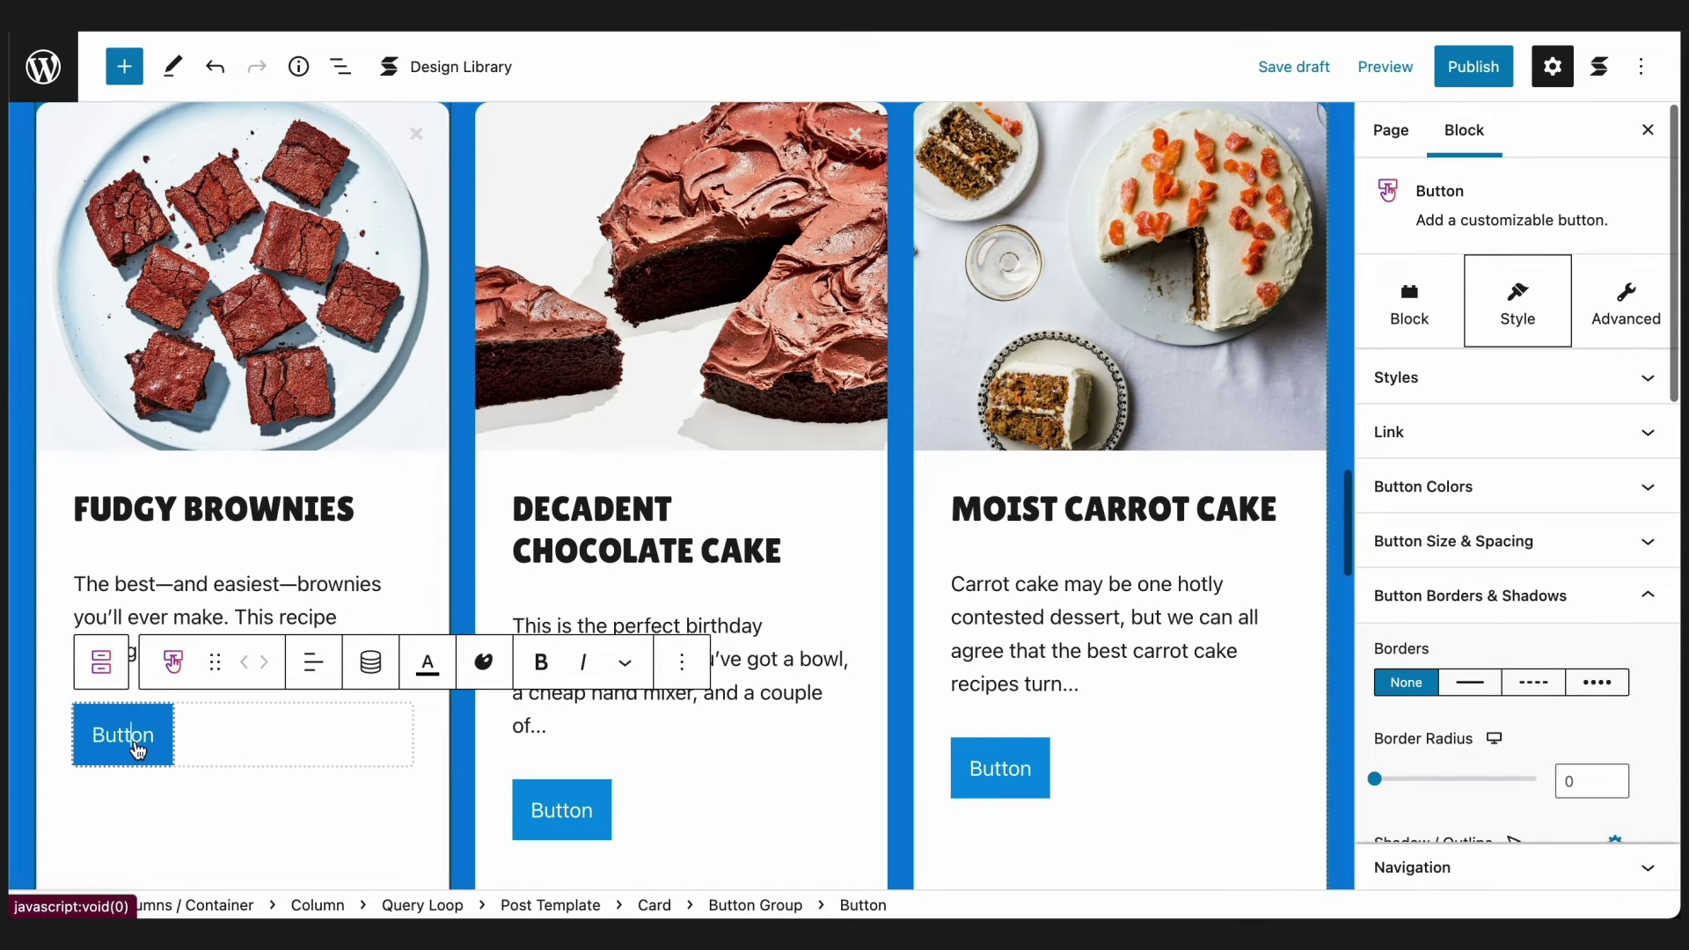
{"action": "double_click", "coordinate": [138, 749]}
{"action": "key", "text": "BackSpace"}
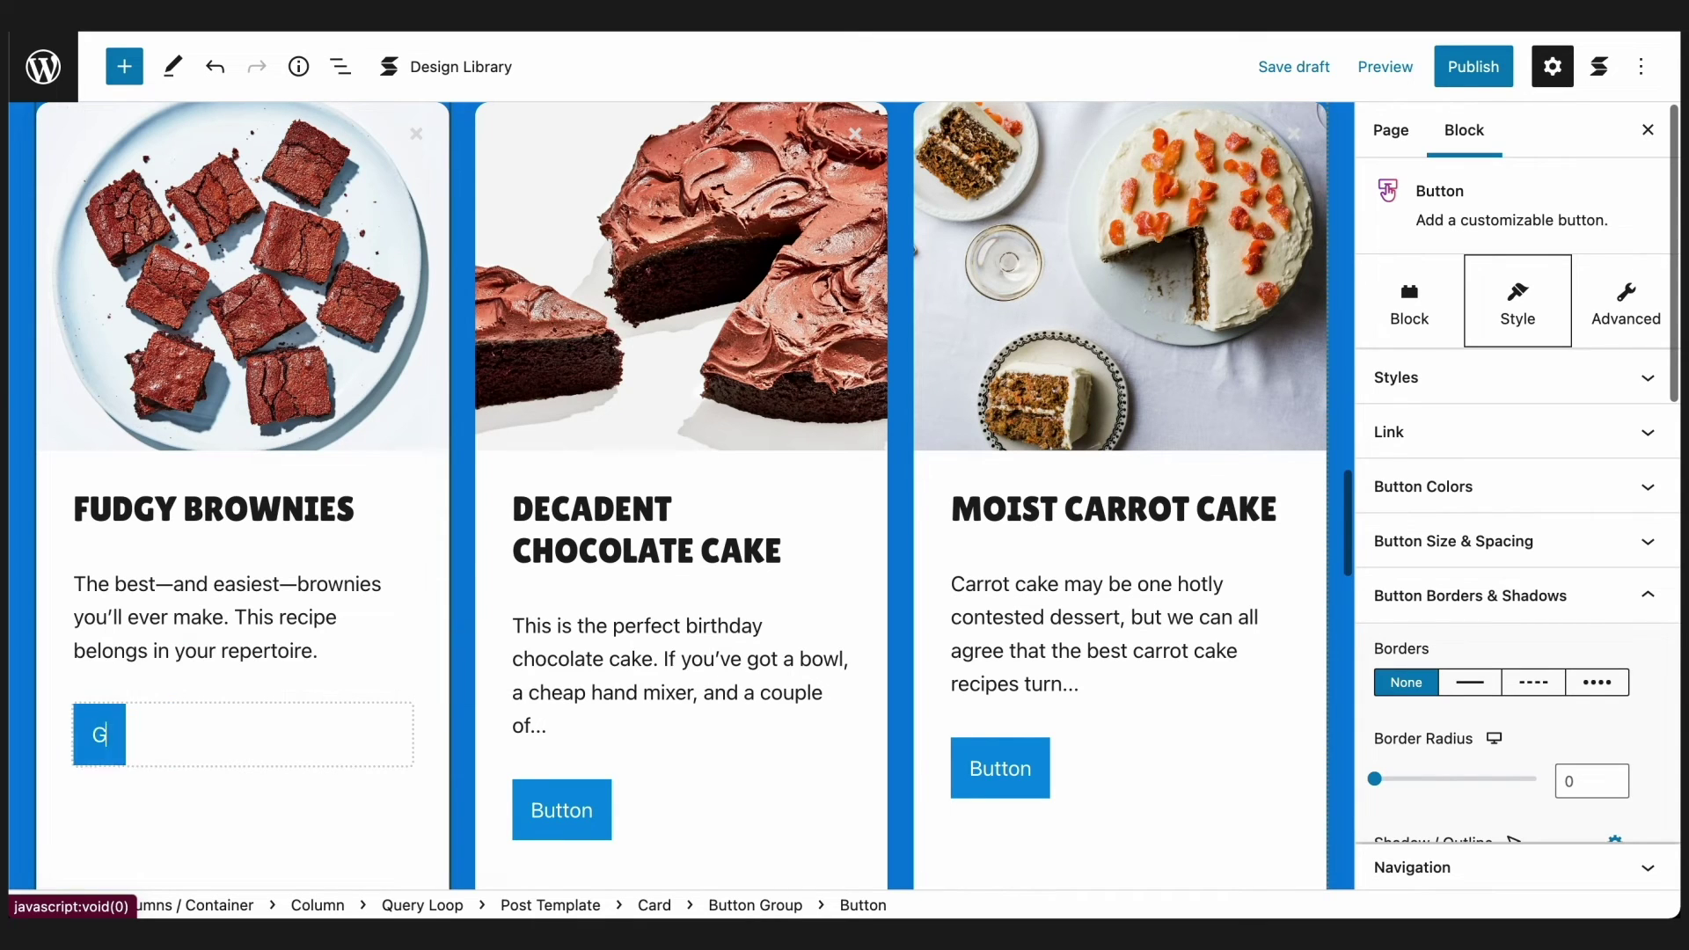
{"action": "type", "text": "Get this recipe"}
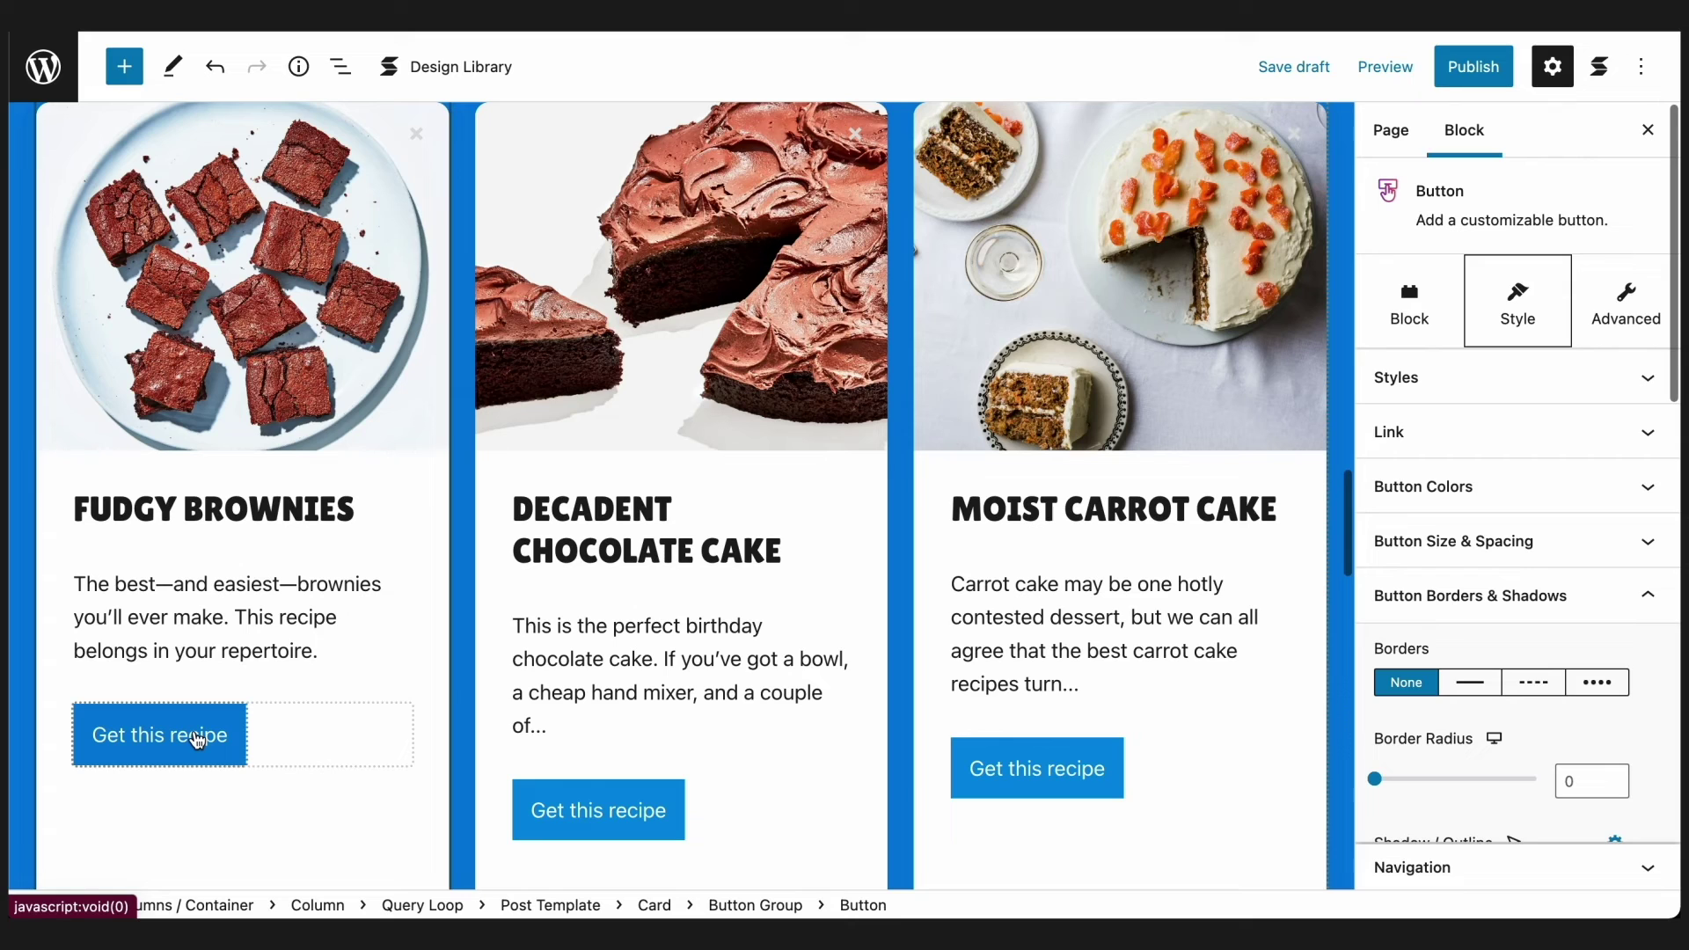
Link the button dynamically to the Post URL field.
{"action": "left_click", "coordinate": [1400, 450]}
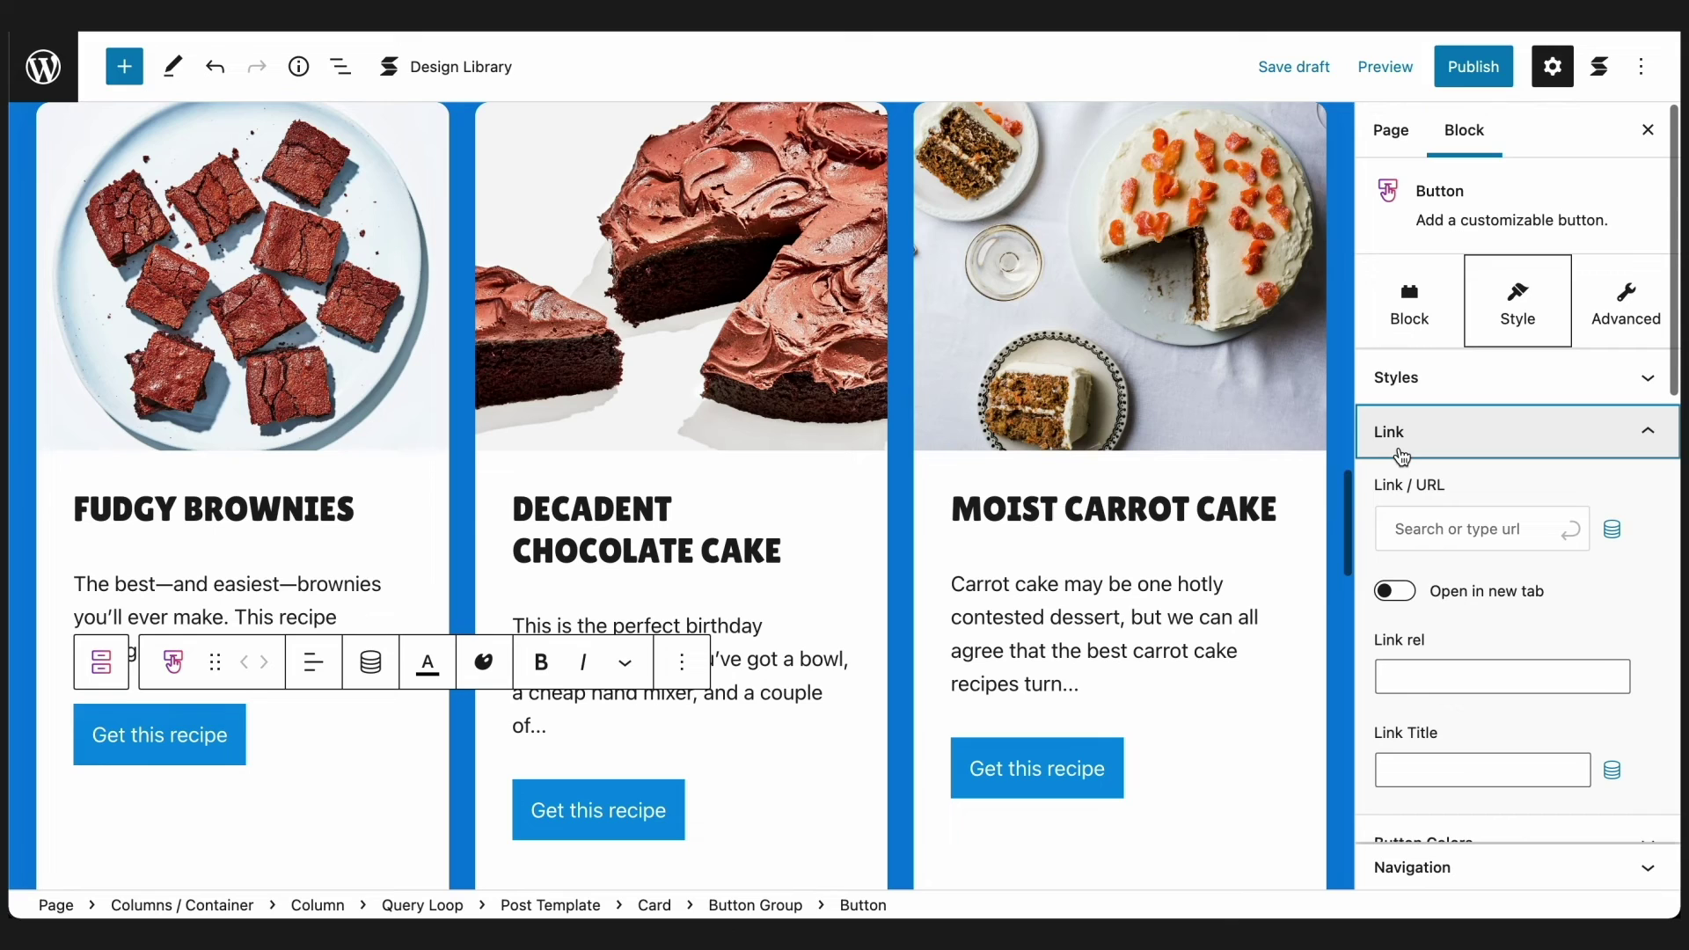
{"action": "left_click", "coordinate": [1614, 529]}
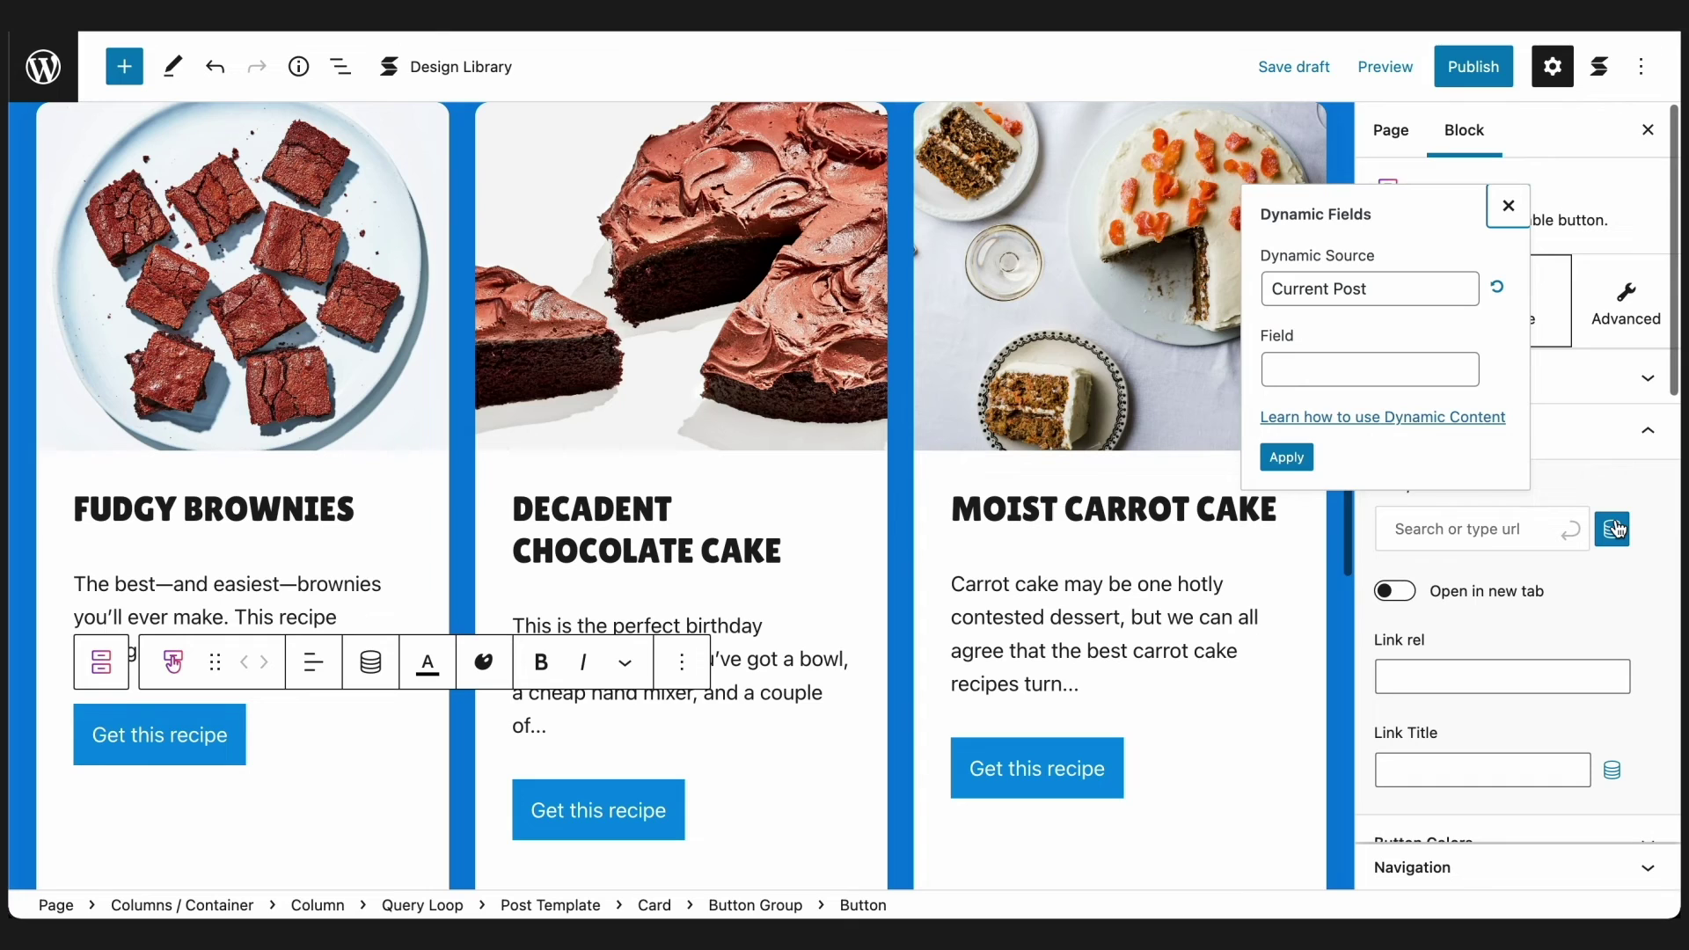
{"action": "left_click", "coordinate": [1425, 370]}
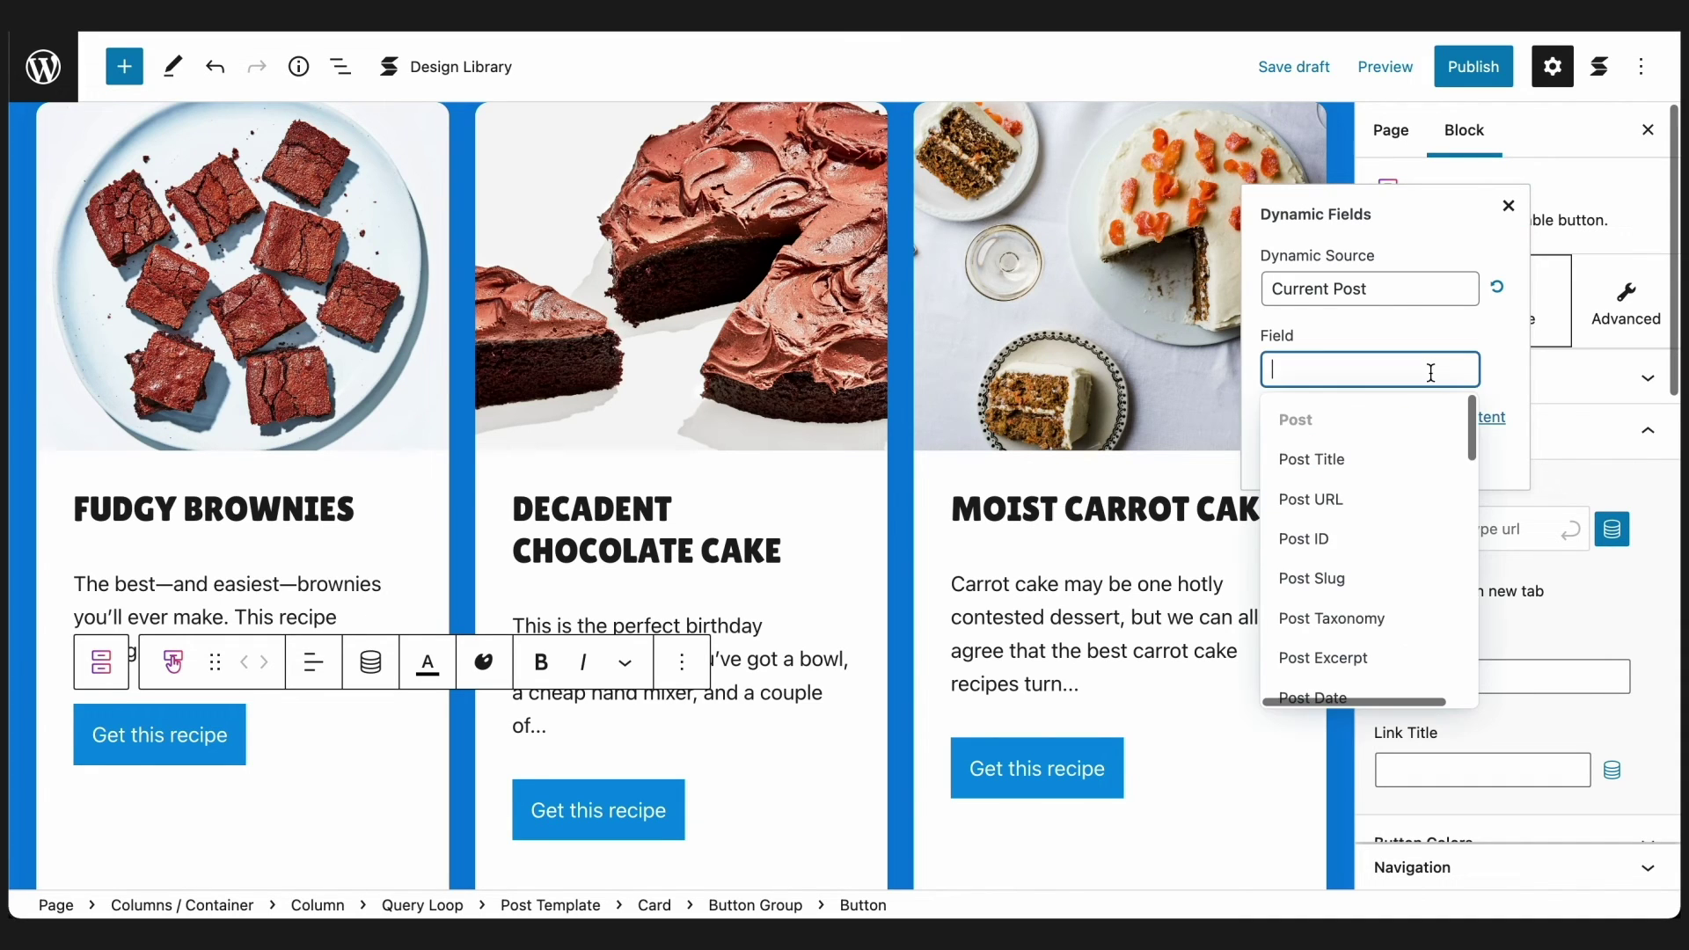
{"action": "left_click", "coordinate": [1385, 495]}
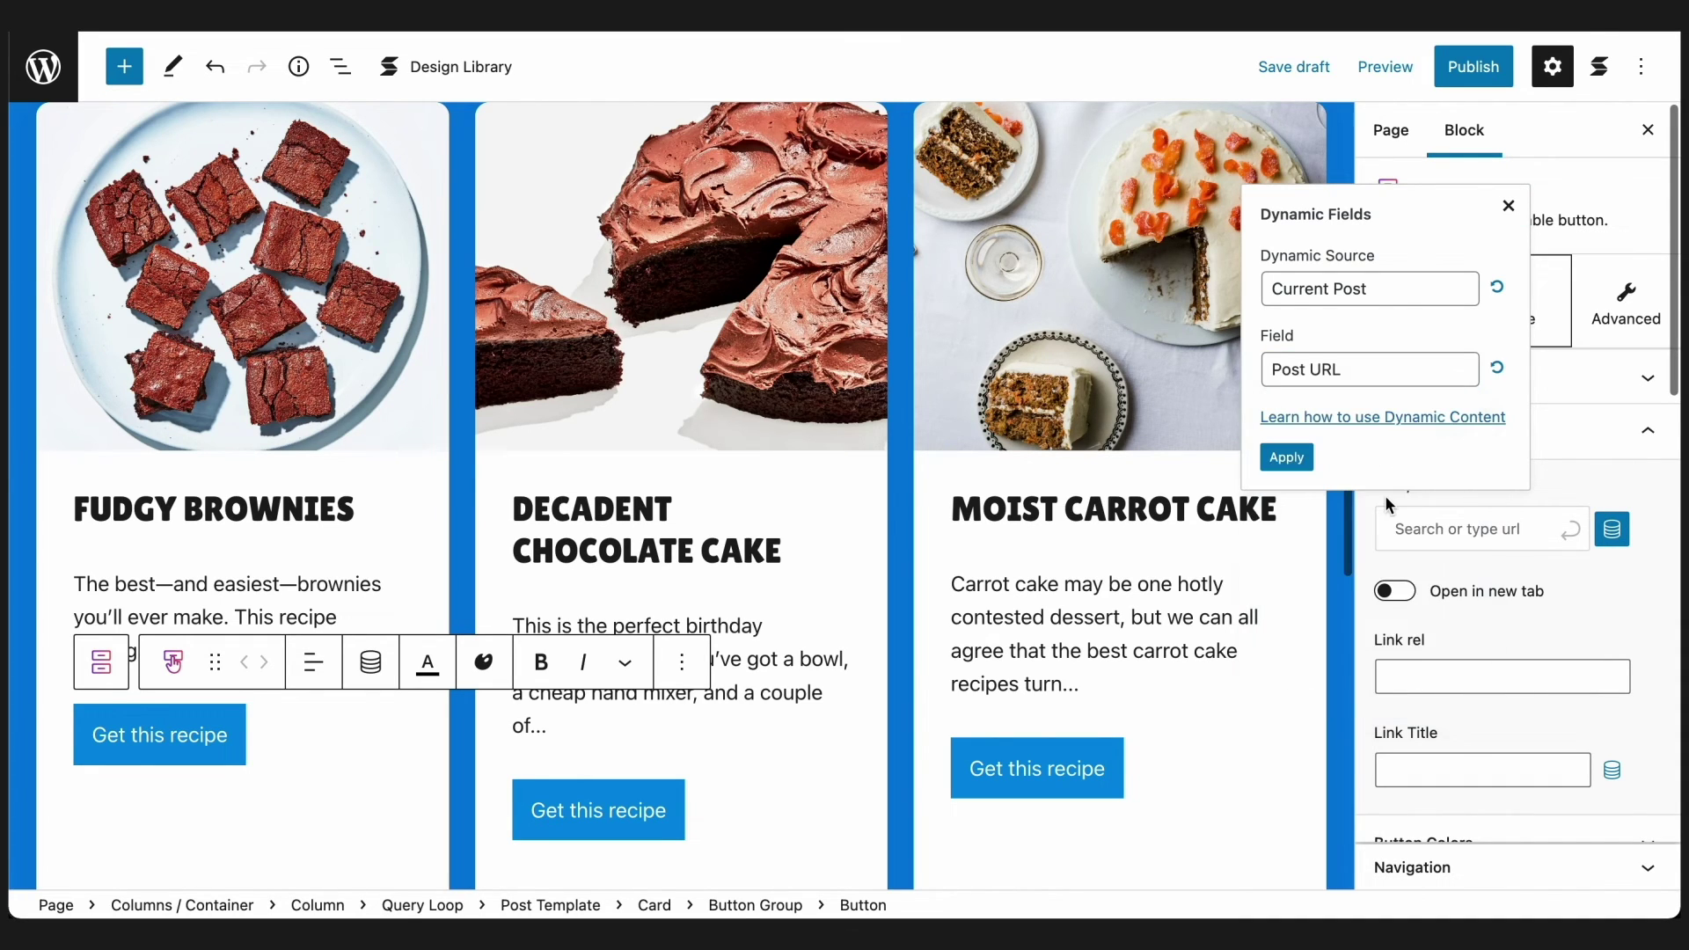
{"action": "left_click", "coordinate": [1287, 459]}
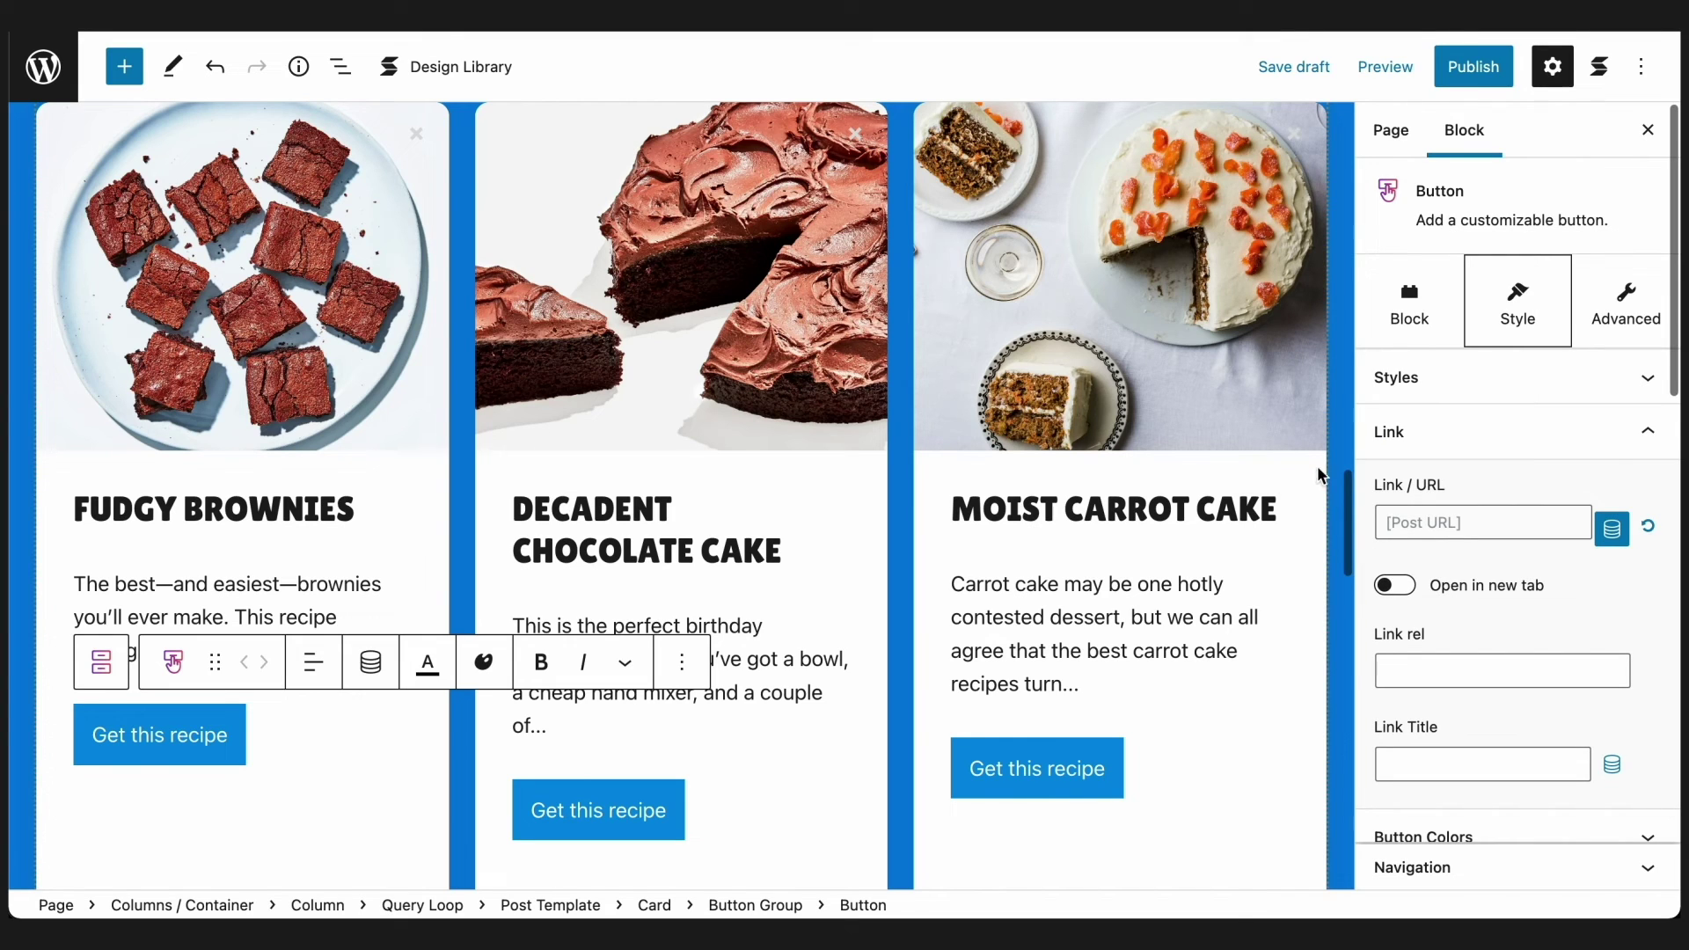
{"action": "left_click", "coordinate": [1534, 442]}
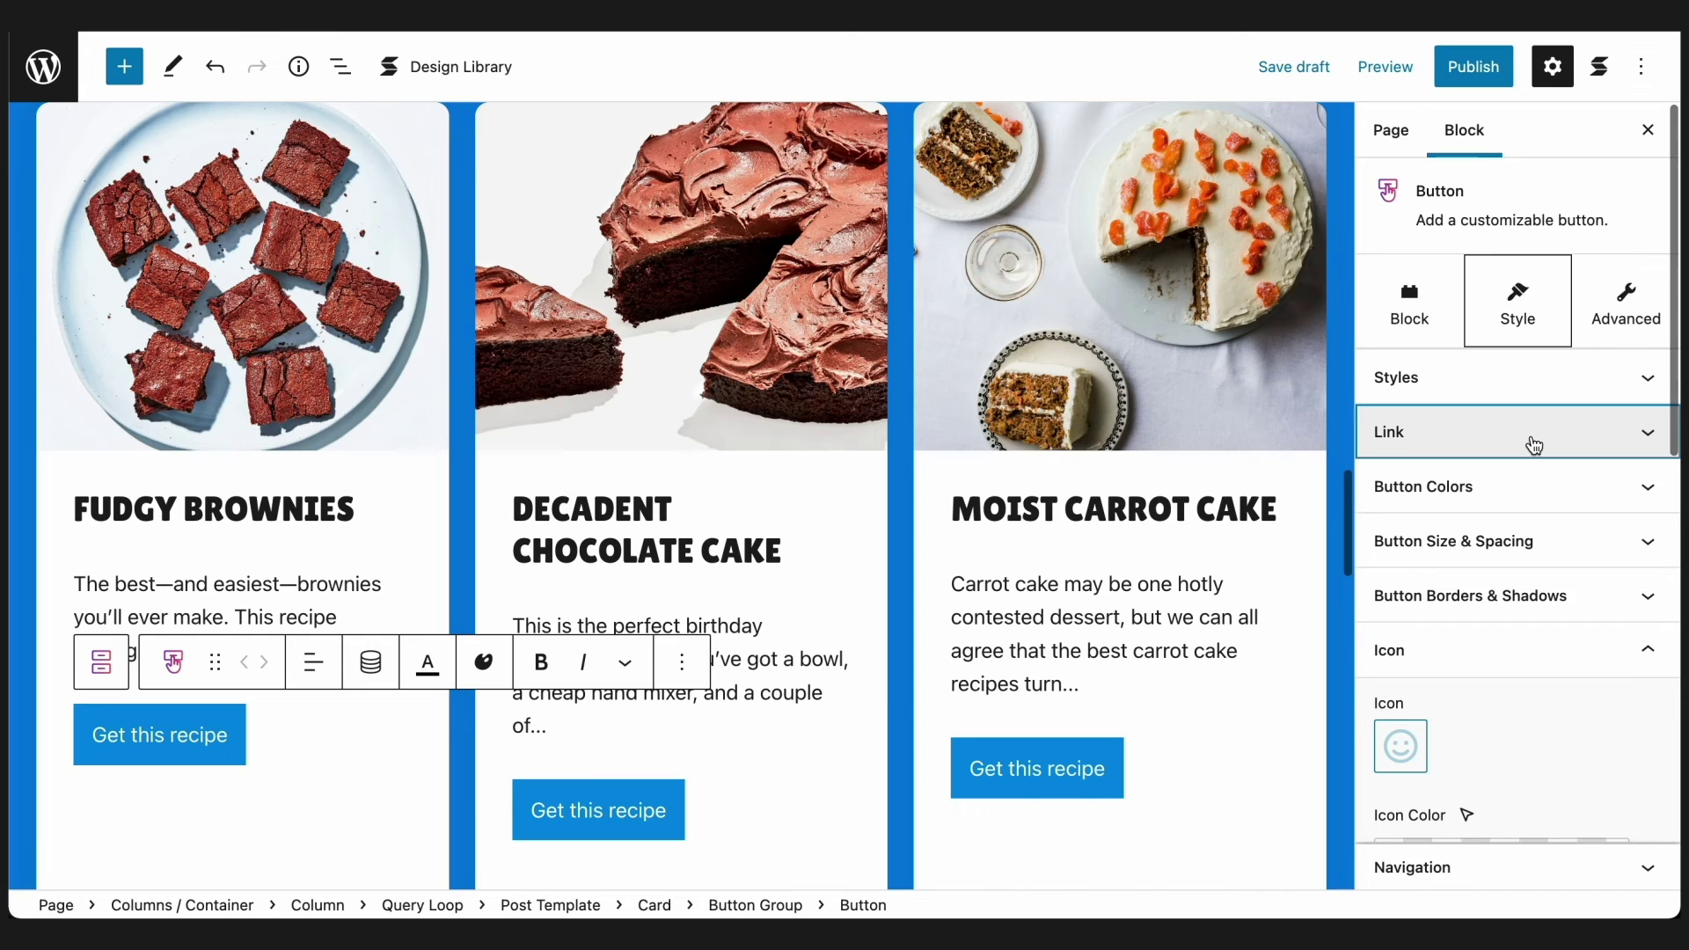
Make the button background white and its text black.
{"action": "left_click", "coordinate": [1531, 488]}
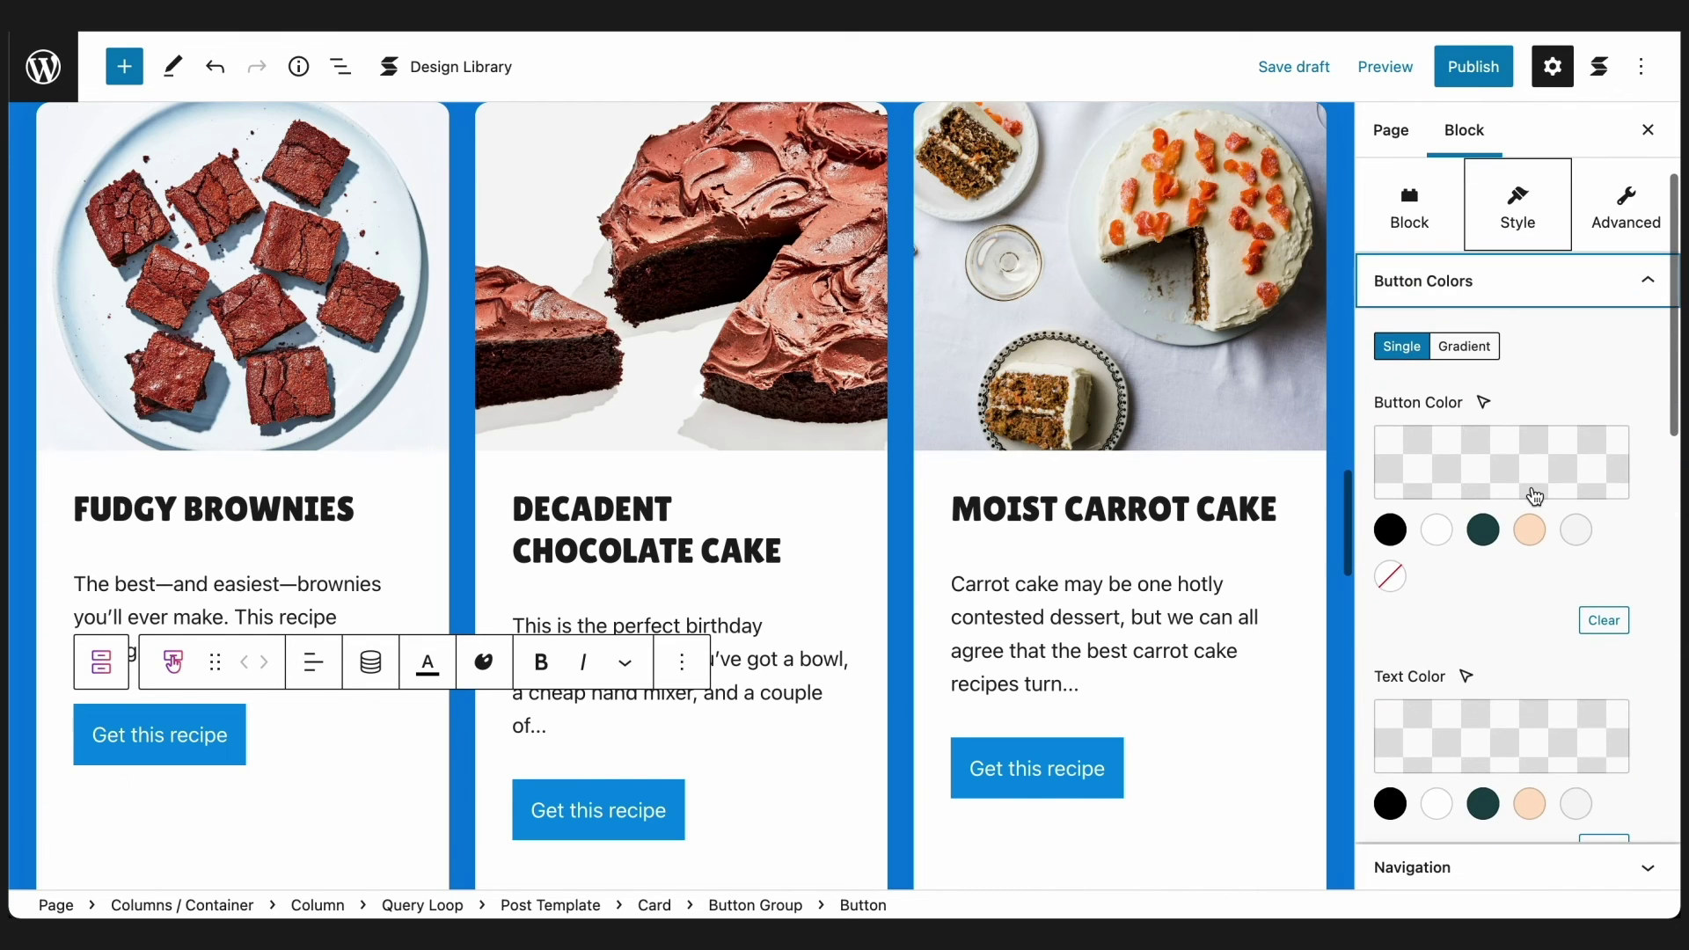
{"action": "left_click", "coordinate": [1436, 529]}
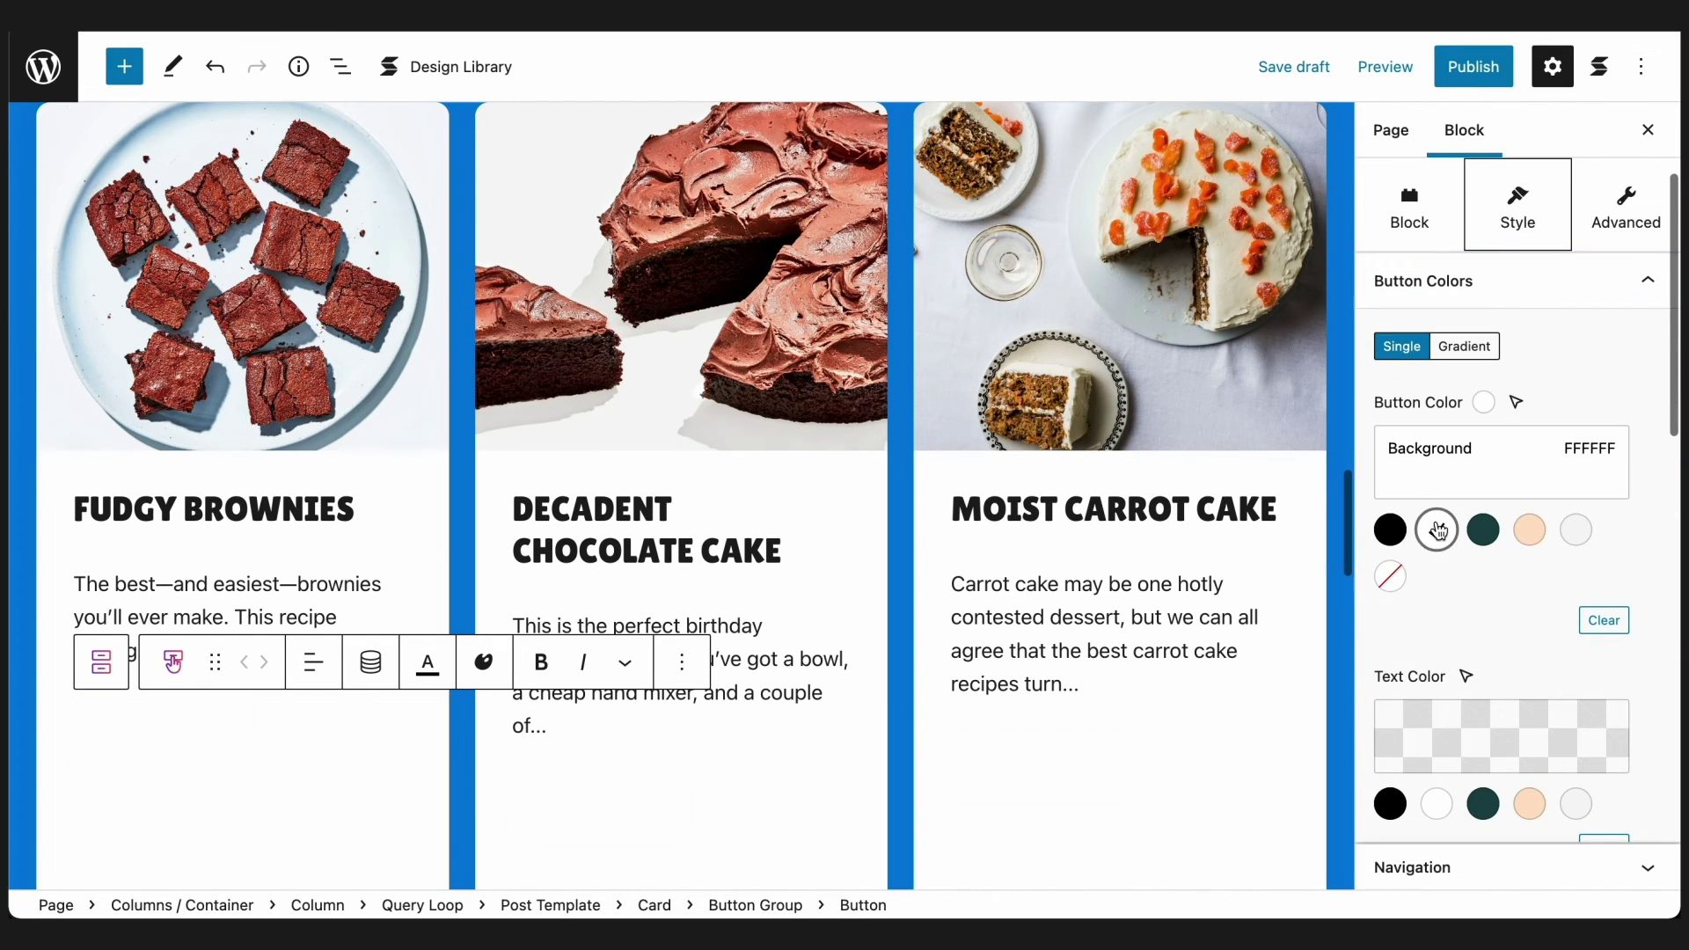
{"action": "left_click", "coordinate": [1390, 803]}
{"action": "scroll", "coordinate": [1465, 656], "scroll_direction": "down", "scroll_amount": 5}
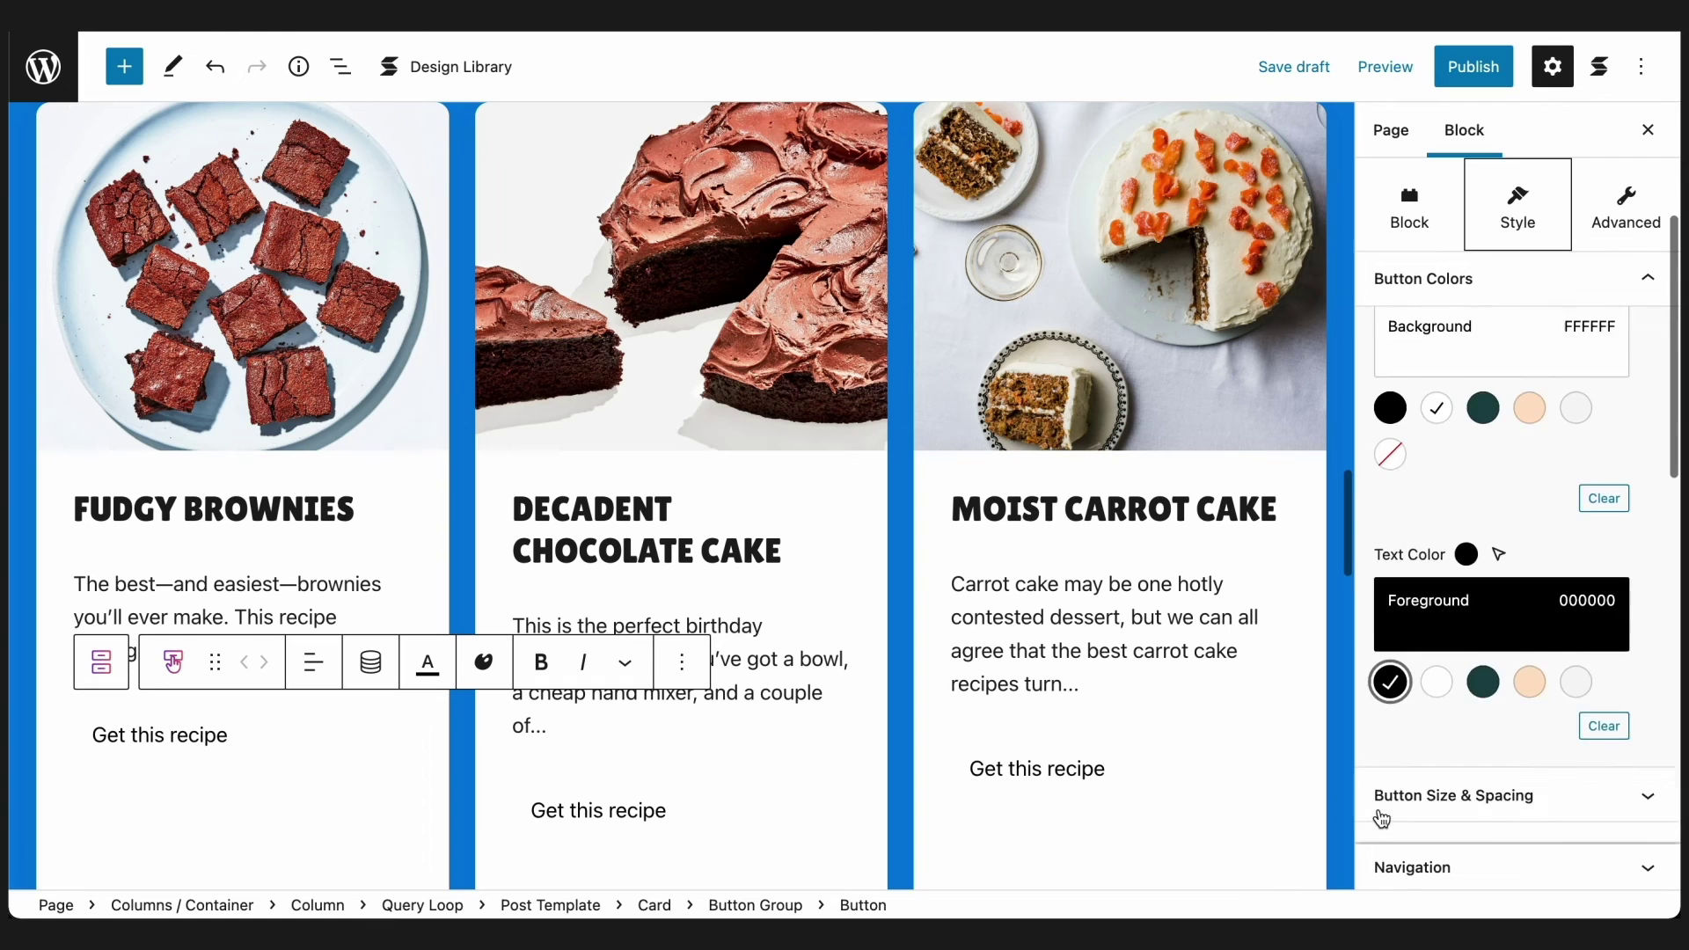
{"action": "scroll", "coordinate": [1486, 616], "scroll_direction": "down", "scroll_amount": 3}
Give the buttons a solid border and a black shadow offset 6, then save the draft.
{"action": "left_click", "coordinate": [1487, 280]}
{"action": "left_click", "coordinate": [1468, 554]}
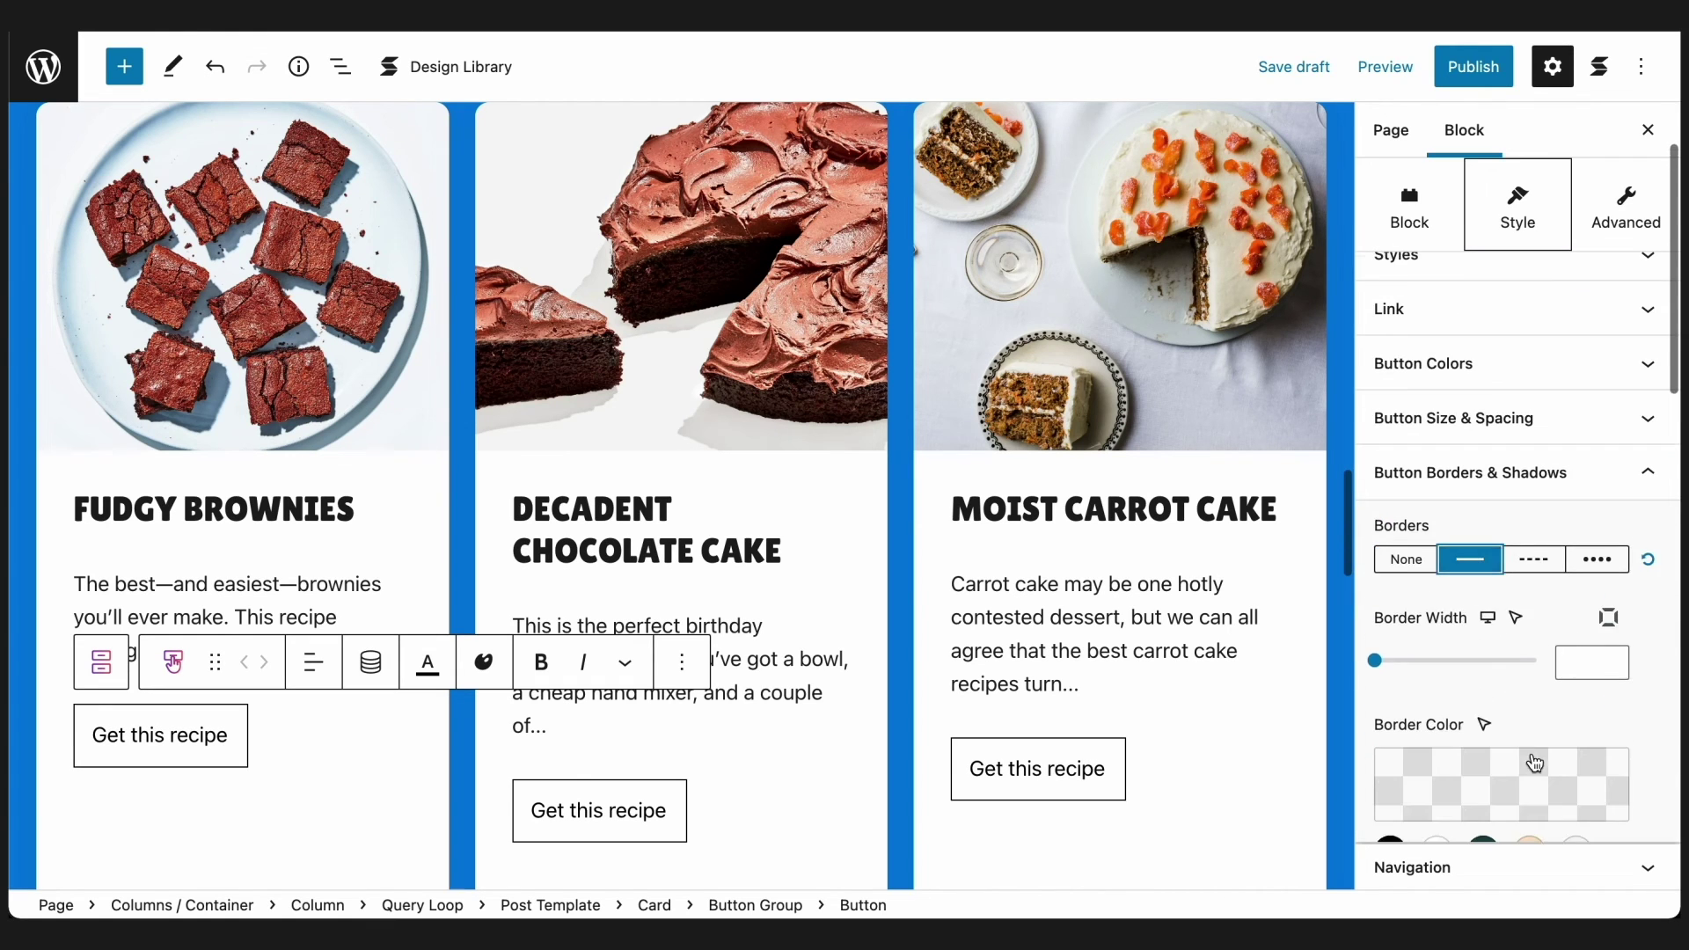
{"action": "scroll", "coordinate": [1535, 762], "scroll_direction": "down", "scroll_amount": 2}
{"action": "left_click", "coordinate": [1615, 816]}
{"action": "left_click", "coordinate": [1520, 156]}
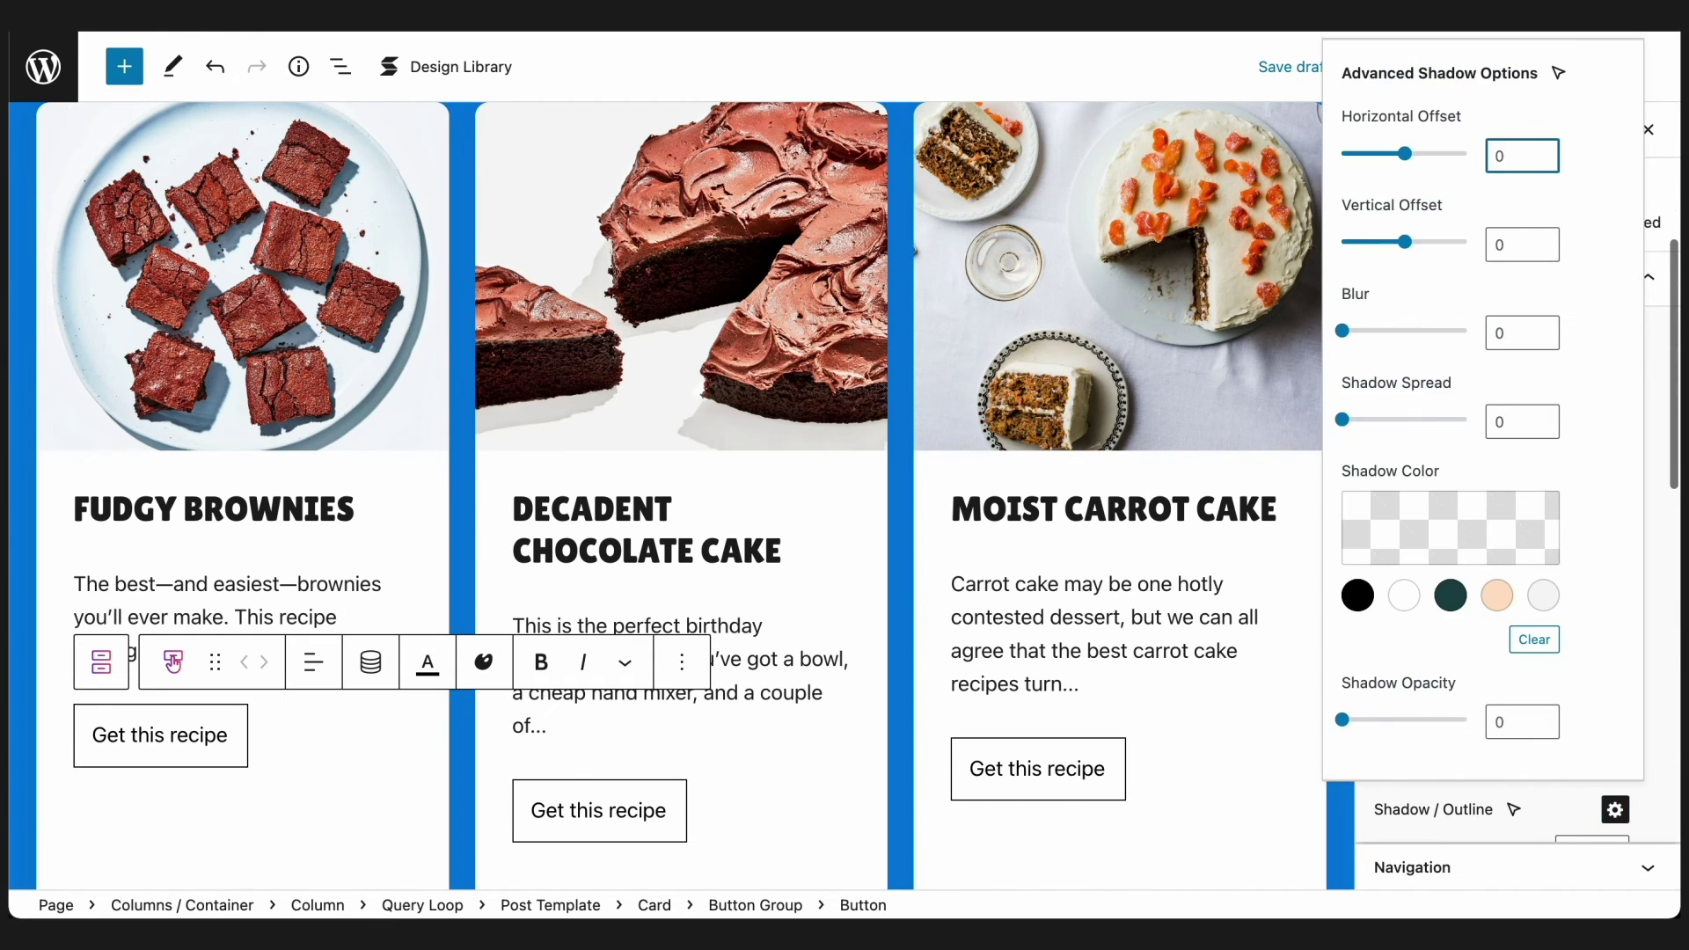
{"action": "type", "text": "6"}
{"action": "key", "text": "Tab"}
{"action": "type", "text": "6"}
{"action": "left_click", "coordinate": [1357, 596]}
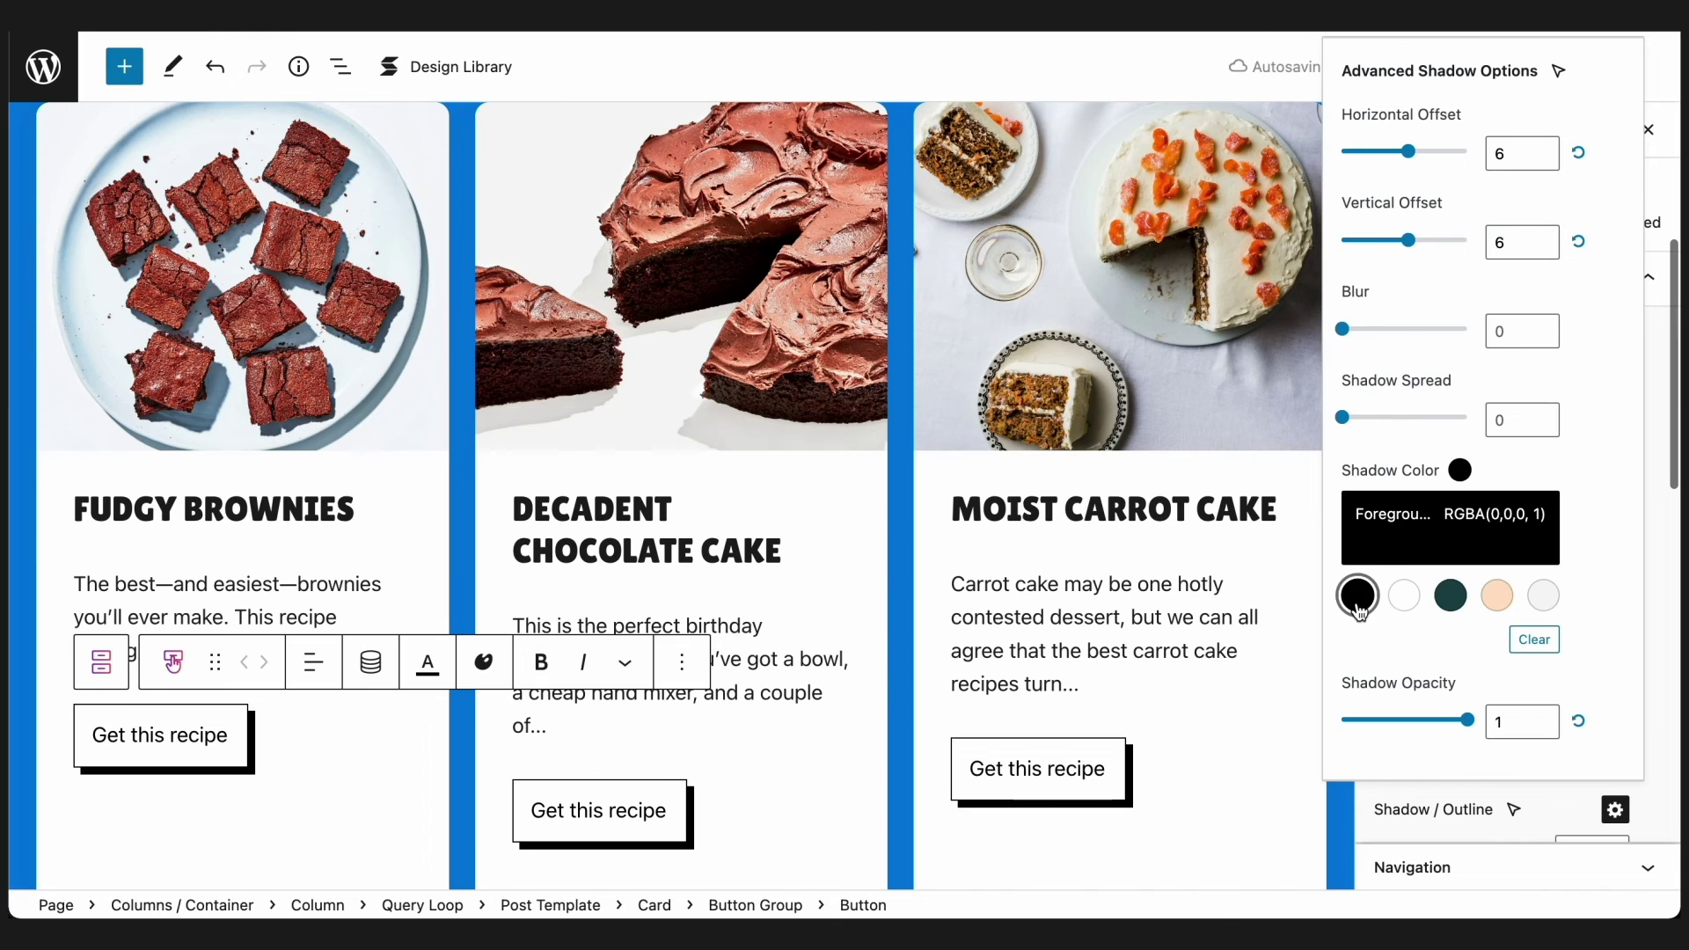
{"action": "left_click", "coordinate": [1622, 813]}
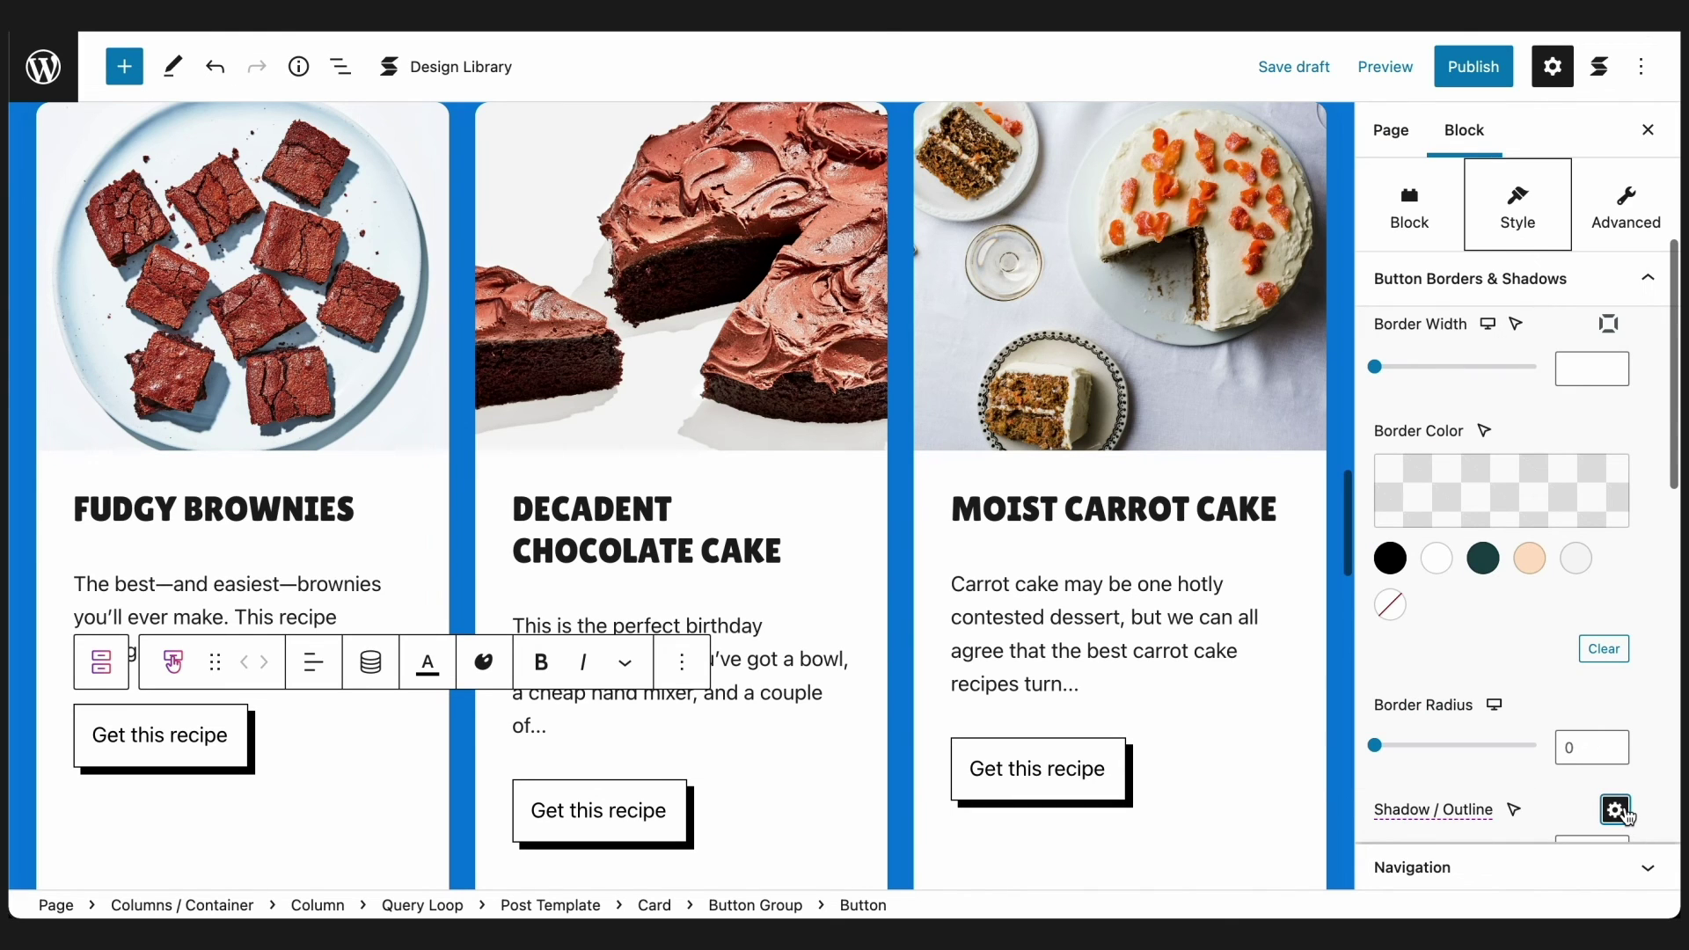
{"action": "scroll", "coordinate": [1309, 712], "scroll_direction": "down", "scroll_amount": 2}
{"action": "left_click", "coordinate": [1300, 63]}
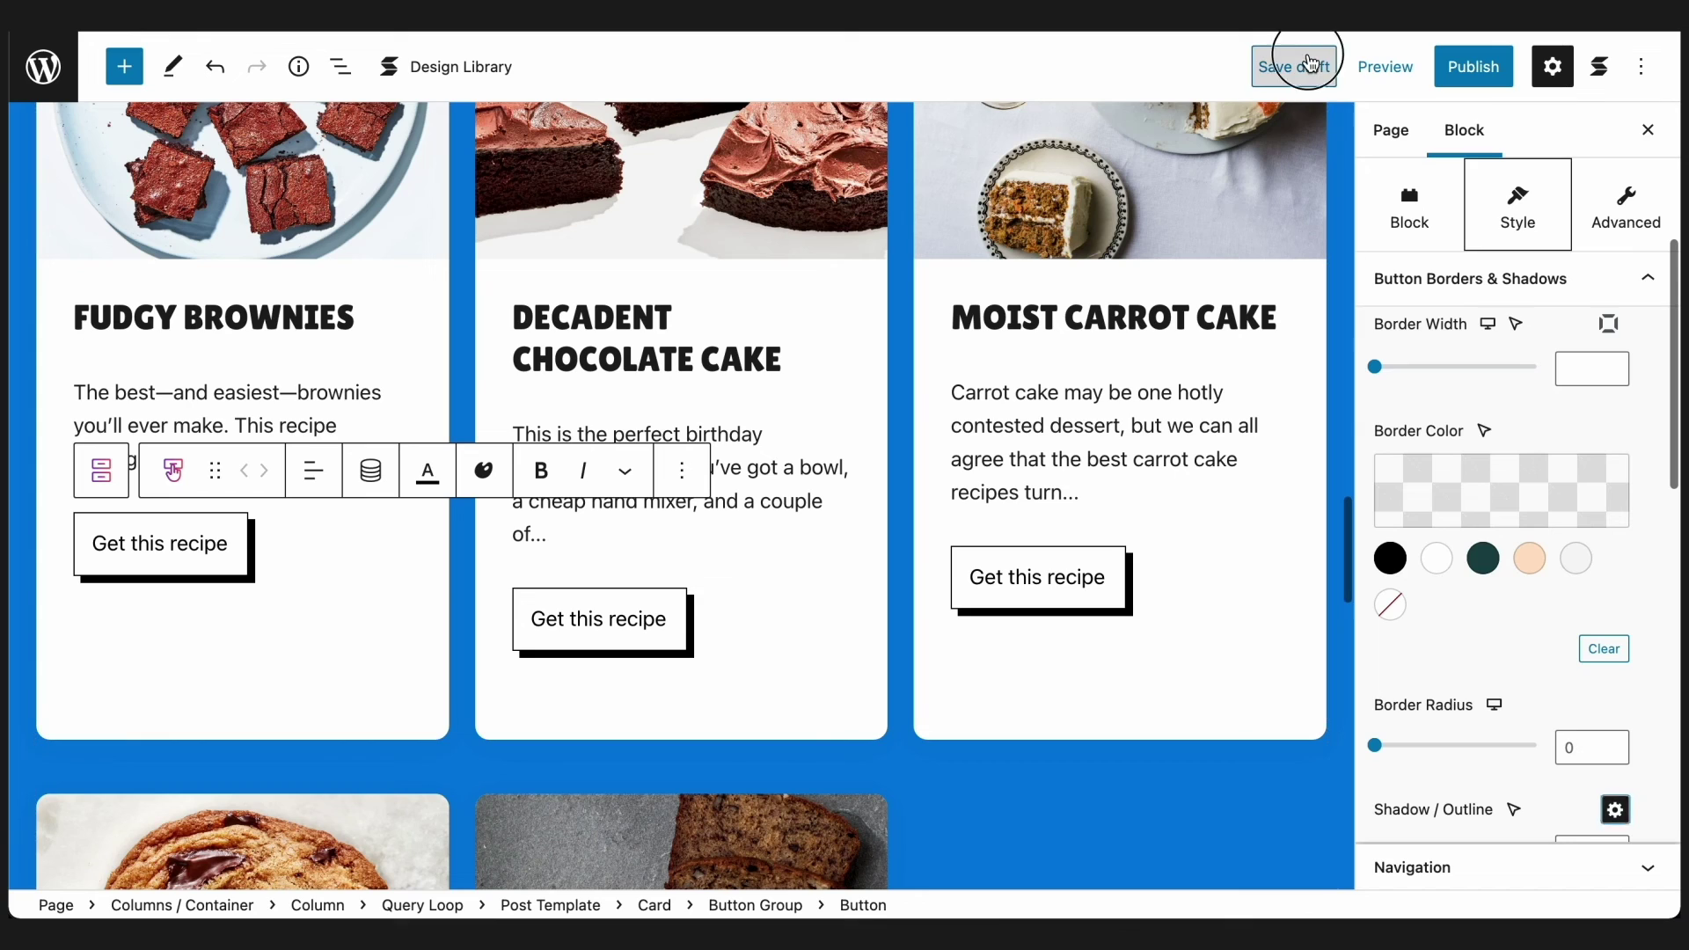
Preview the page and scroll to the Let's Feast recipe card grid.
{"action": "left_click", "coordinate": [1387, 70]}
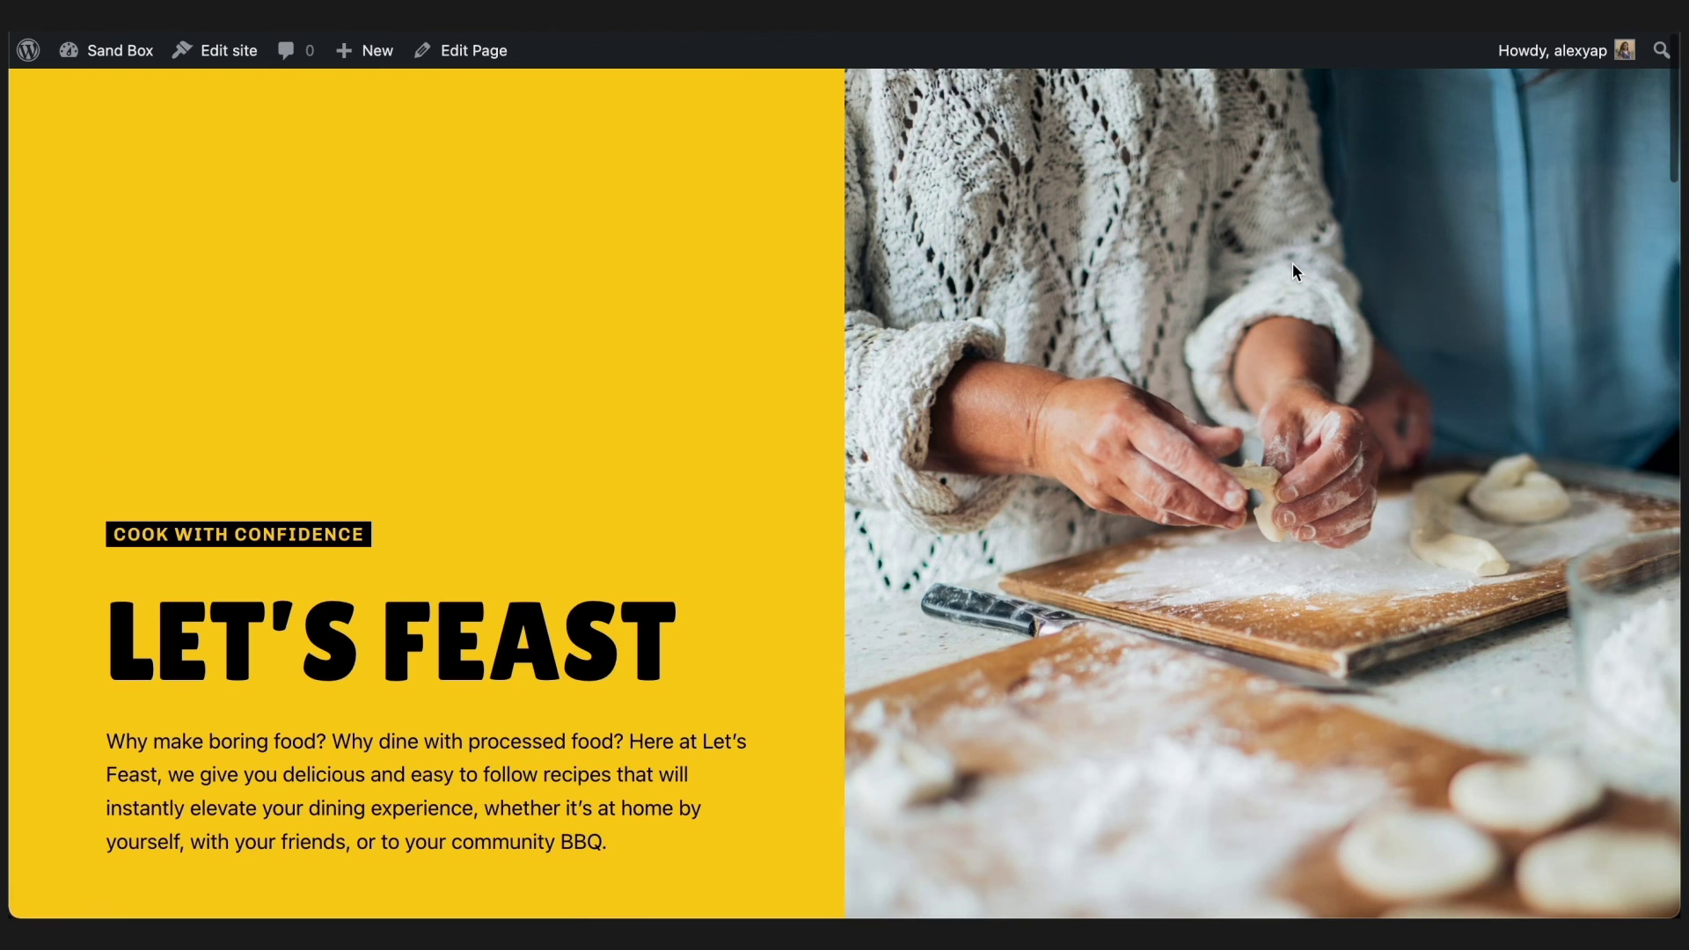
{"action": "scroll", "coordinate": [1292, 262], "scroll_direction": "down", "scroll_amount": 10}
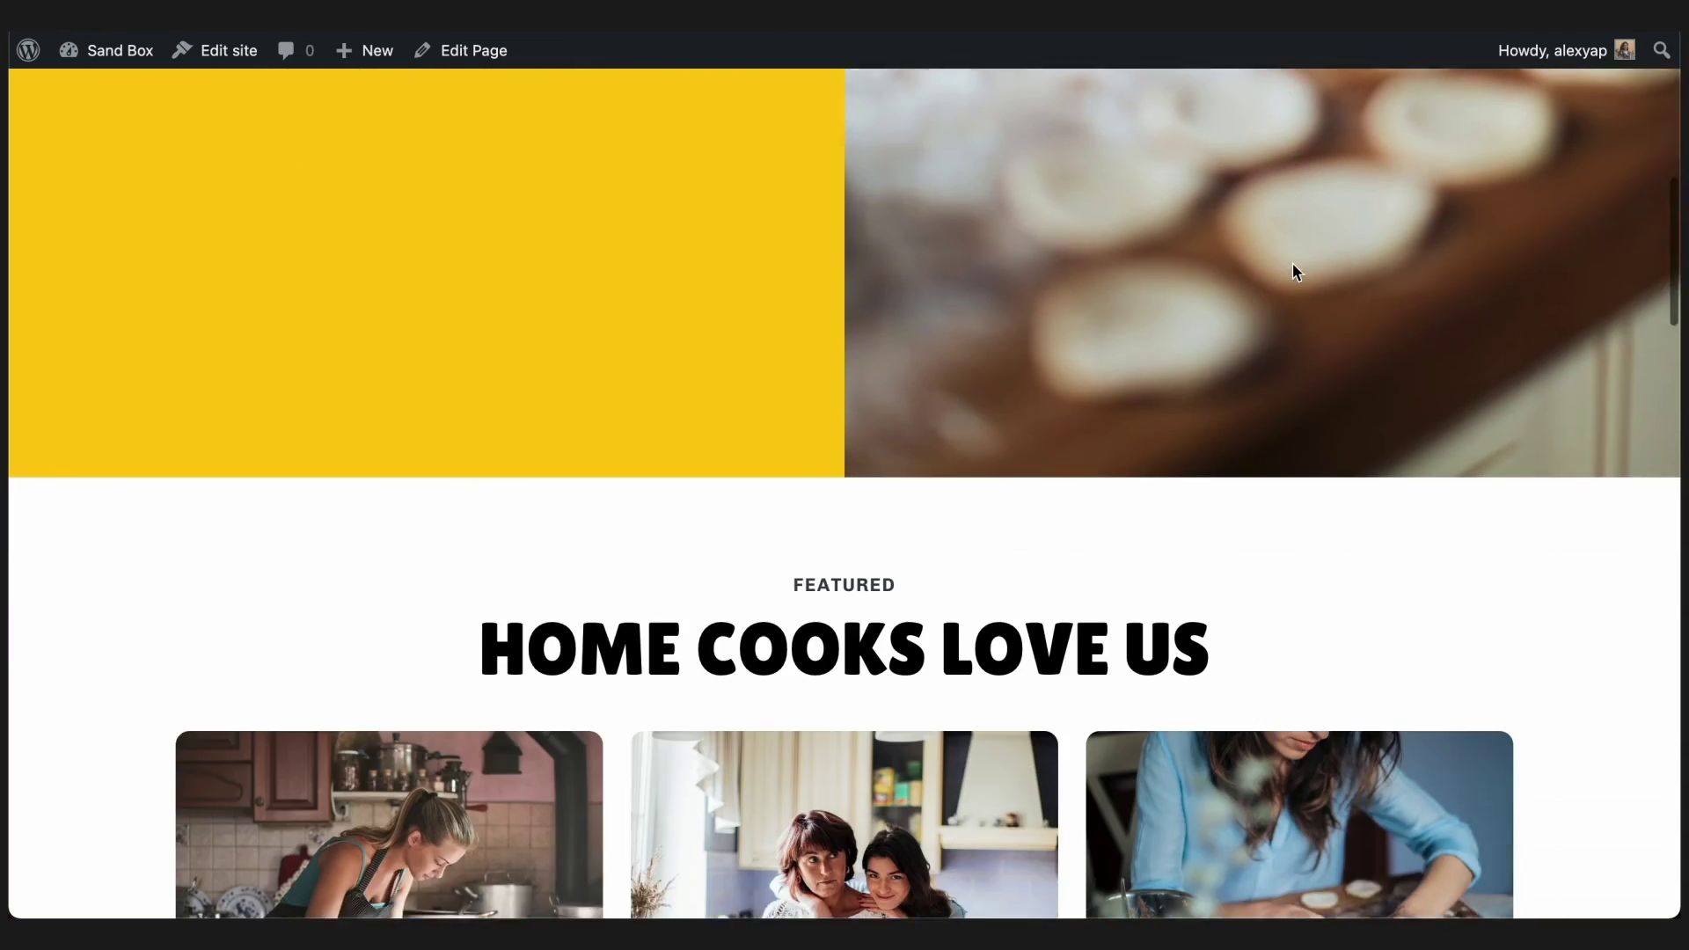
{"action": "scroll", "coordinate": [1293, 268], "scroll_direction": "down", "scroll_amount": 10}
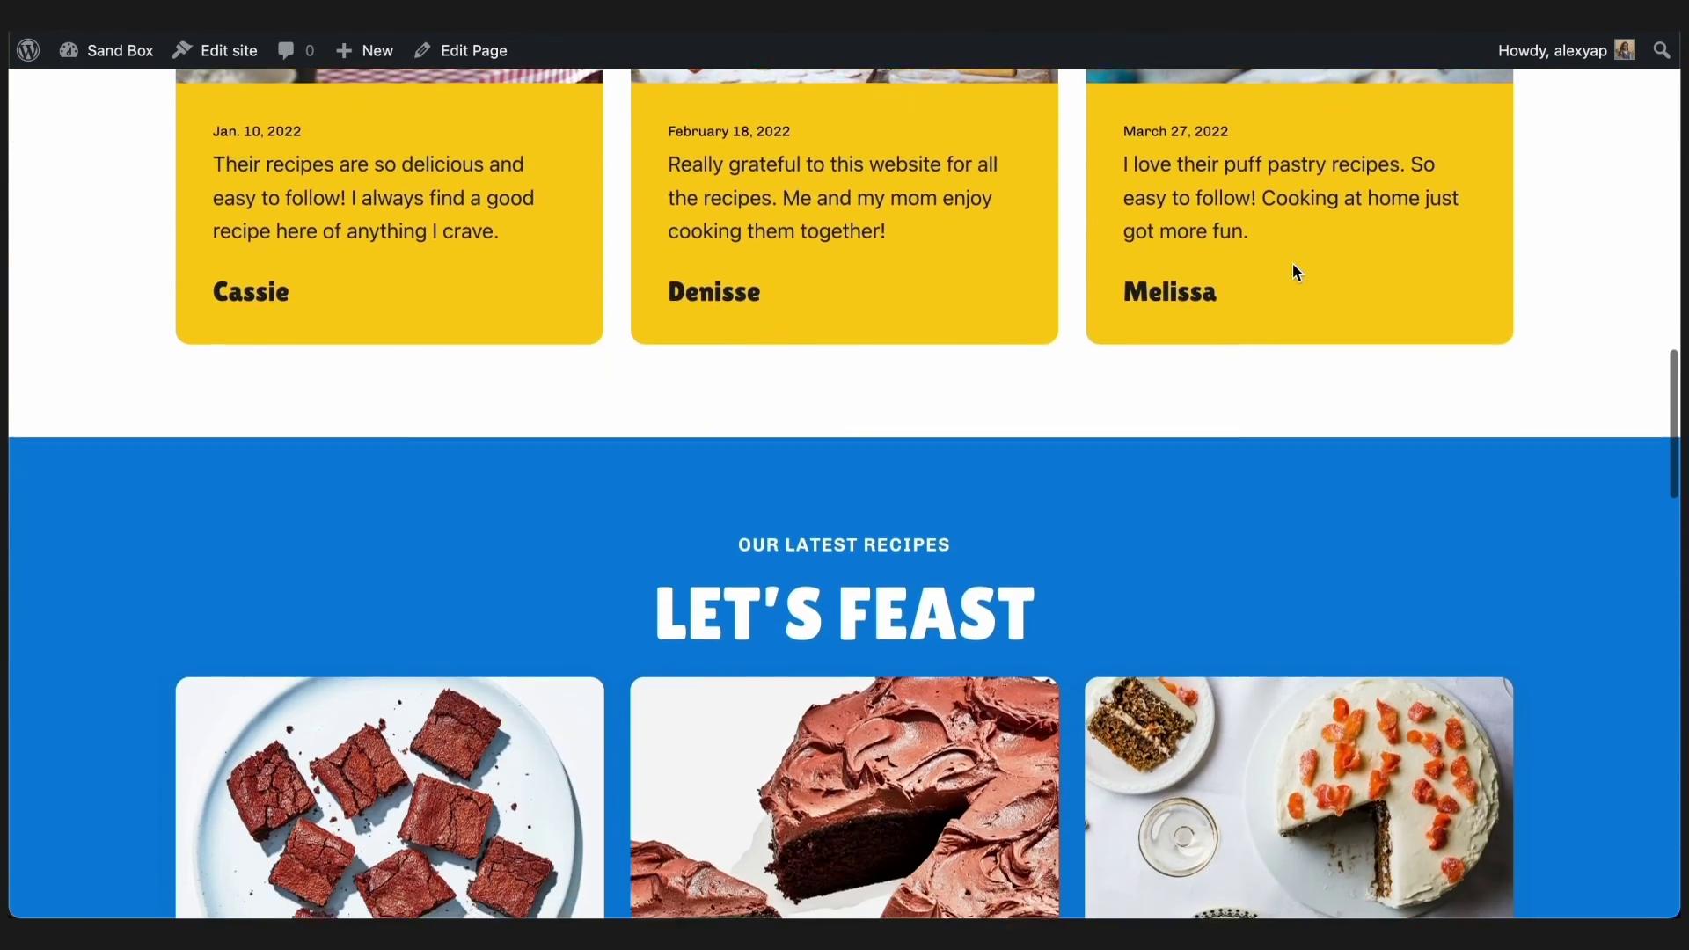
{"action": "scroll", "coordinate": [1291, 263], "scroll_direction": "down", "scroll_amount": 8}
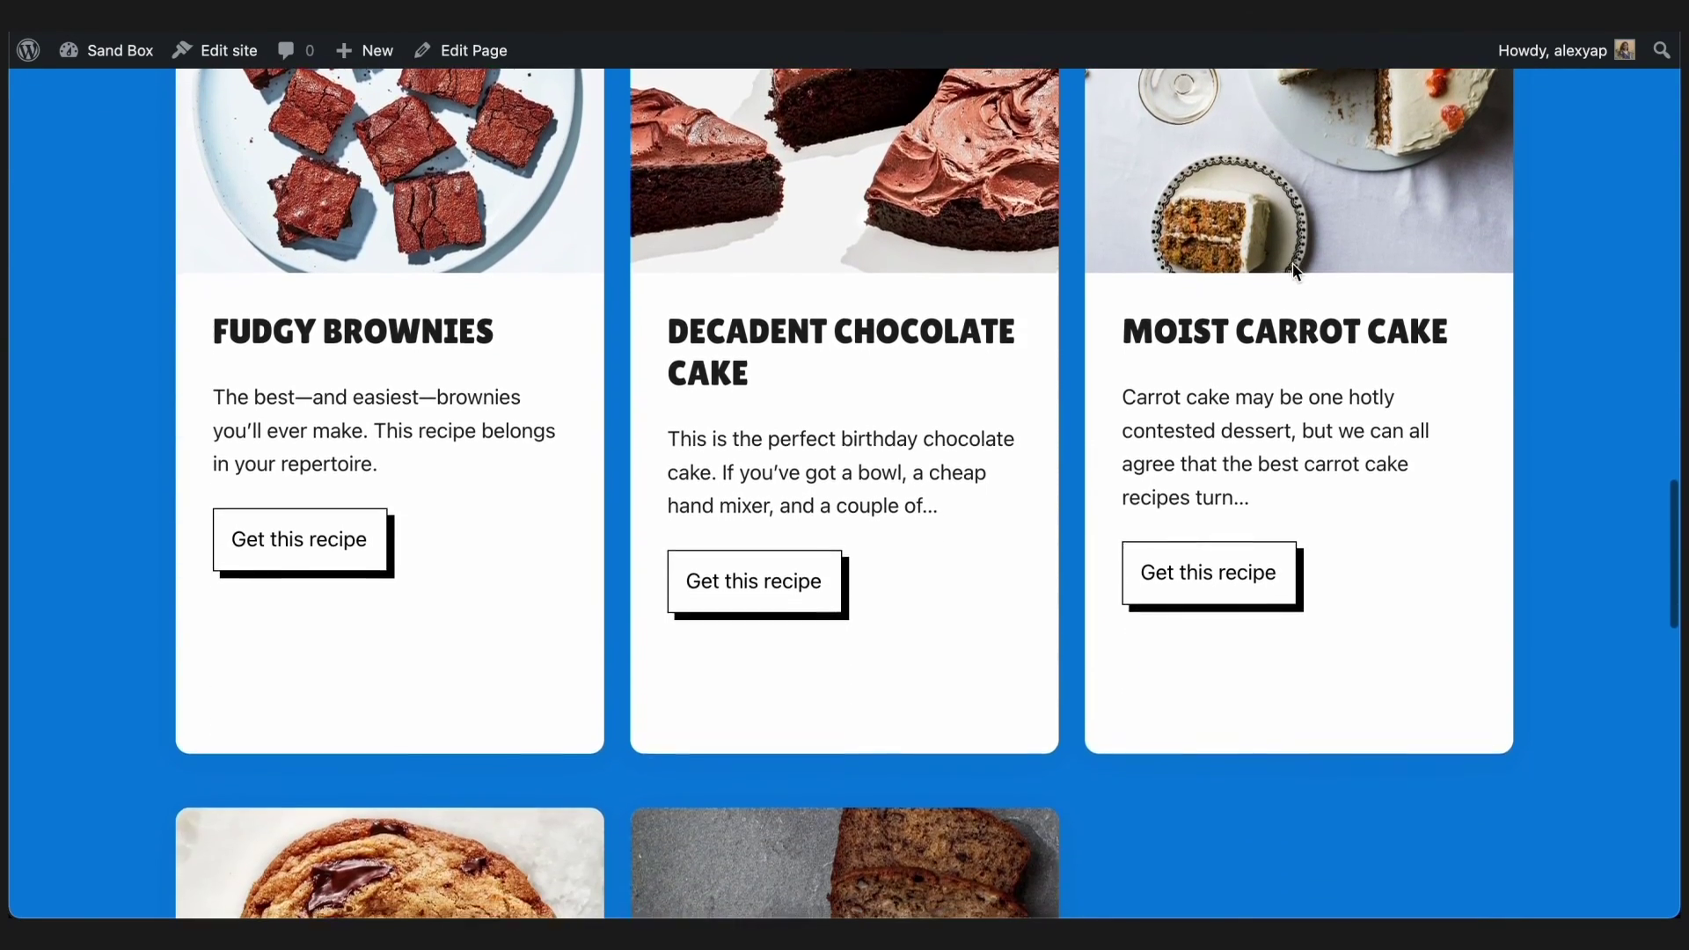
{"action": "scroll", "coordinate": [1292, 264], "scroll_direction": "down", "scroll_amount": 8}
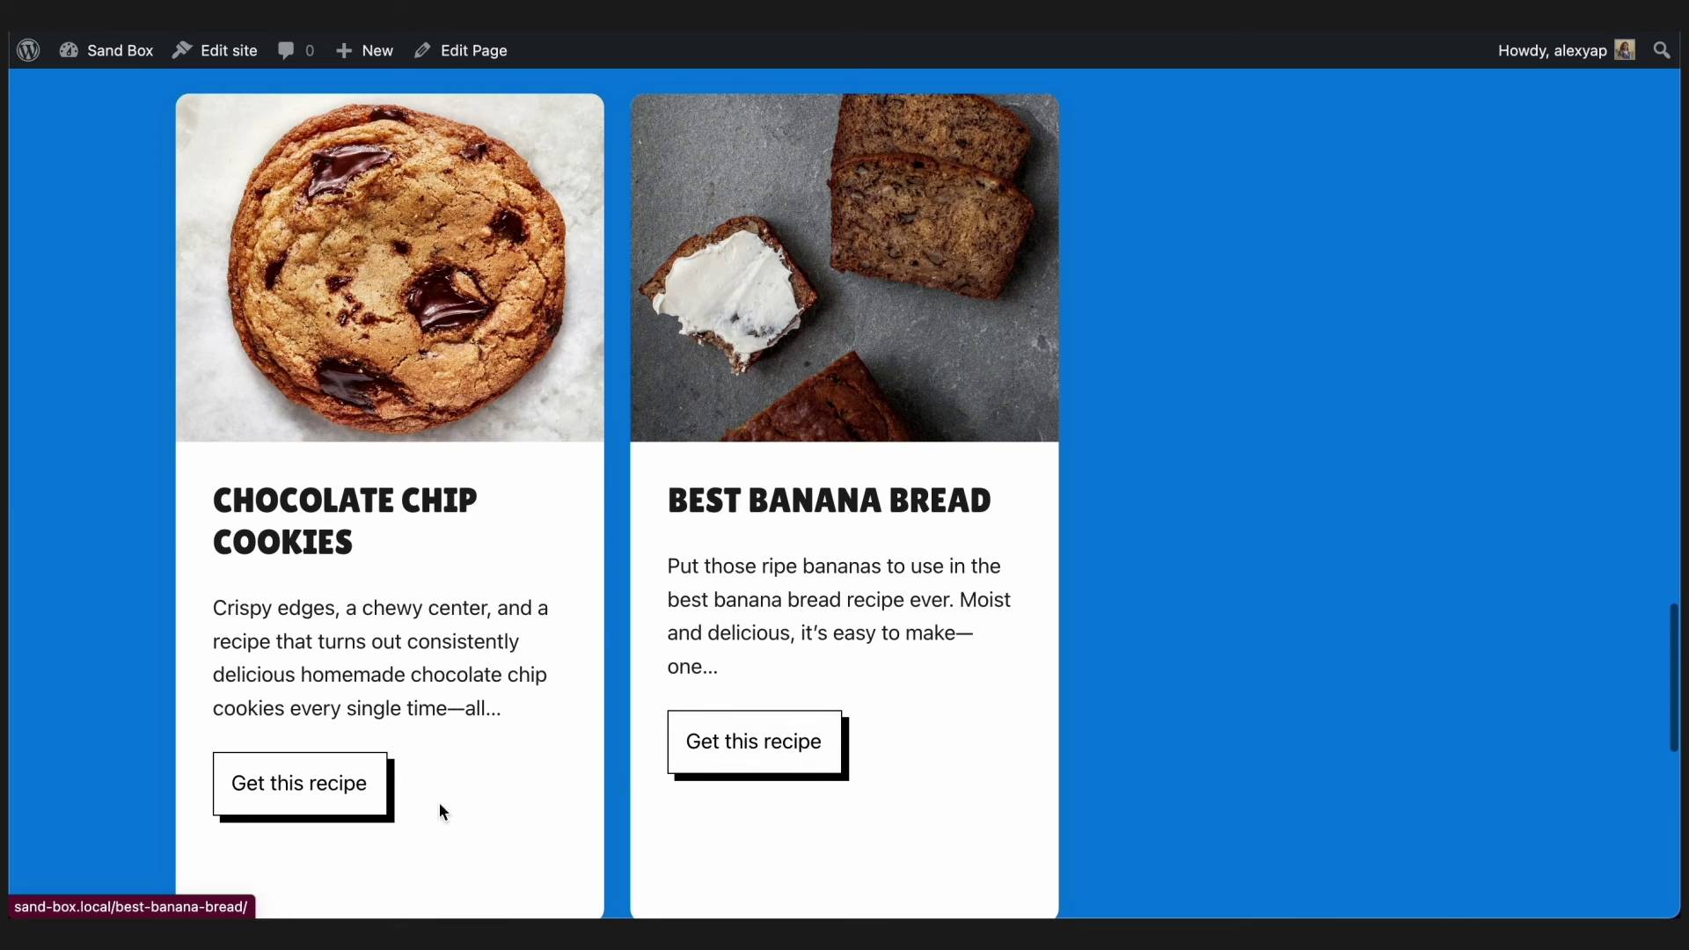
{"action": "scroll", "coordinate": [539, 452], "scroll_direction": "up", "scroll_amount": 4}
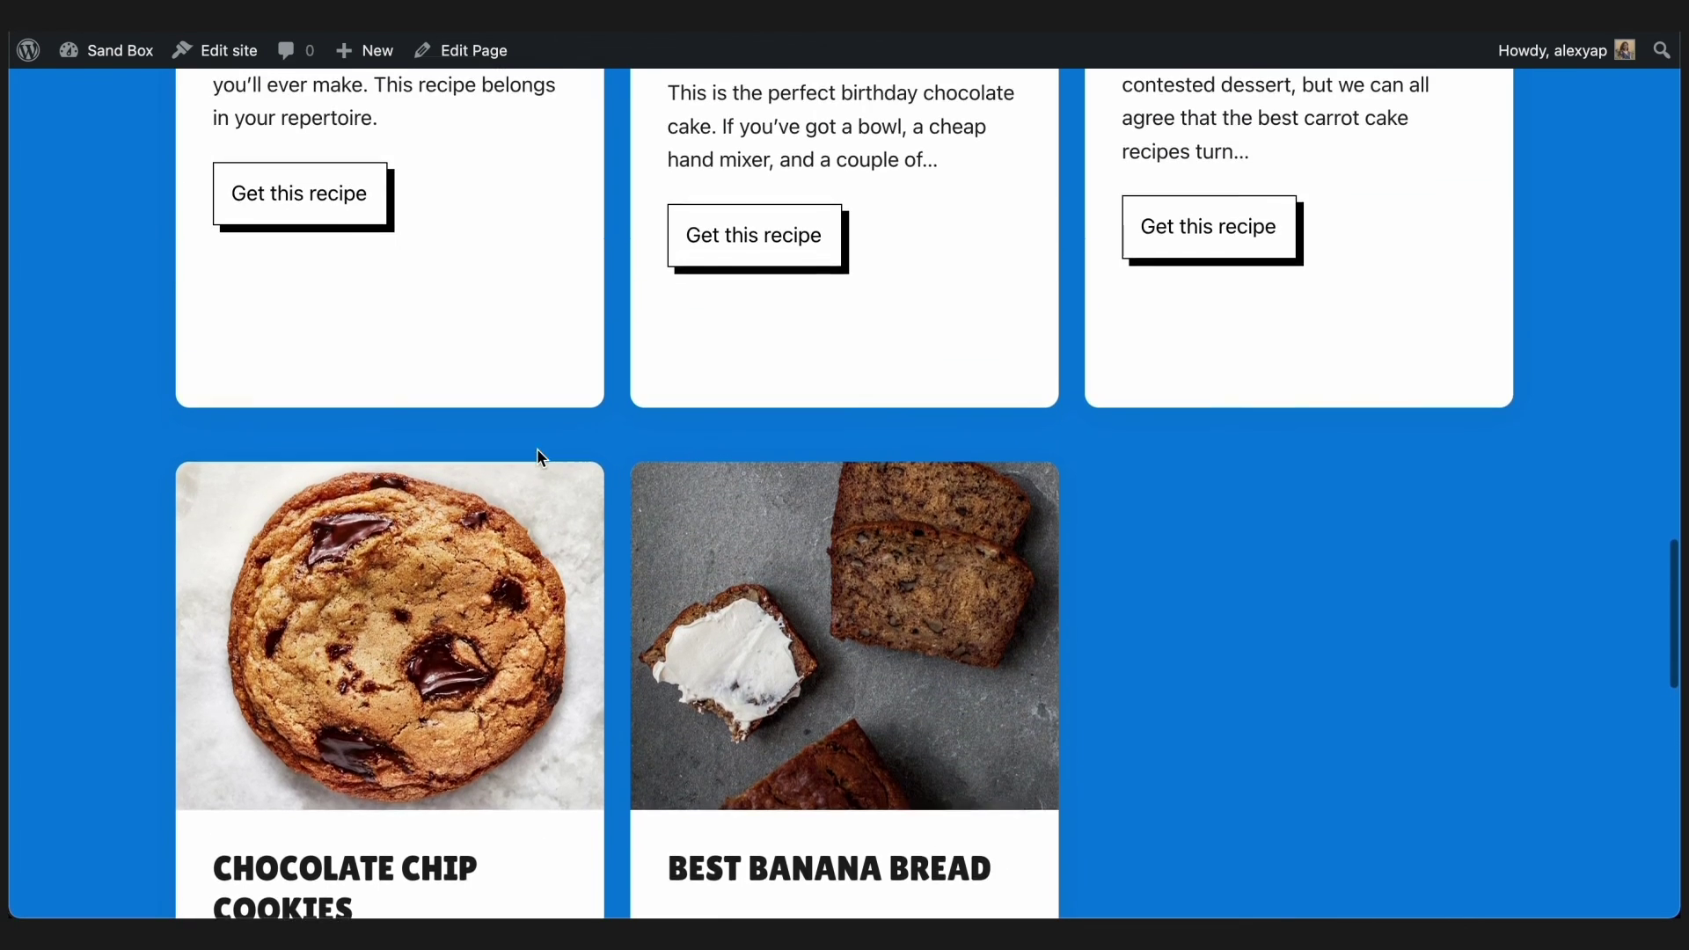
{"action": "scroll", "coordinate": [541, 456], "scroll_direction": "up", "scroll_amount": 2}
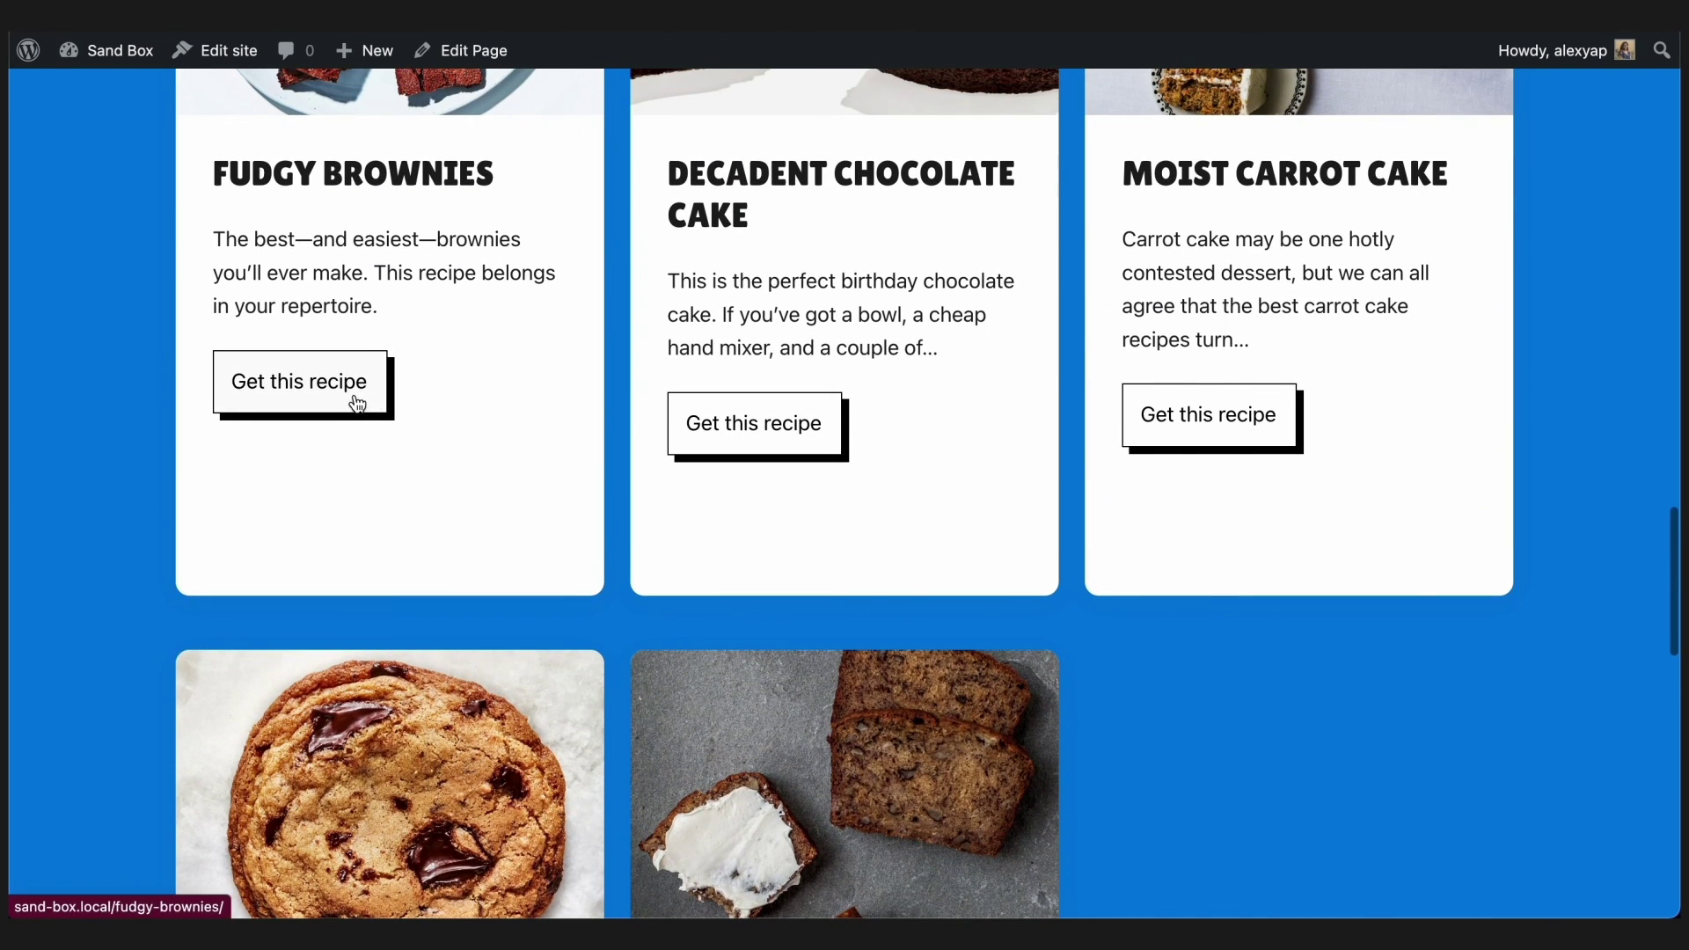